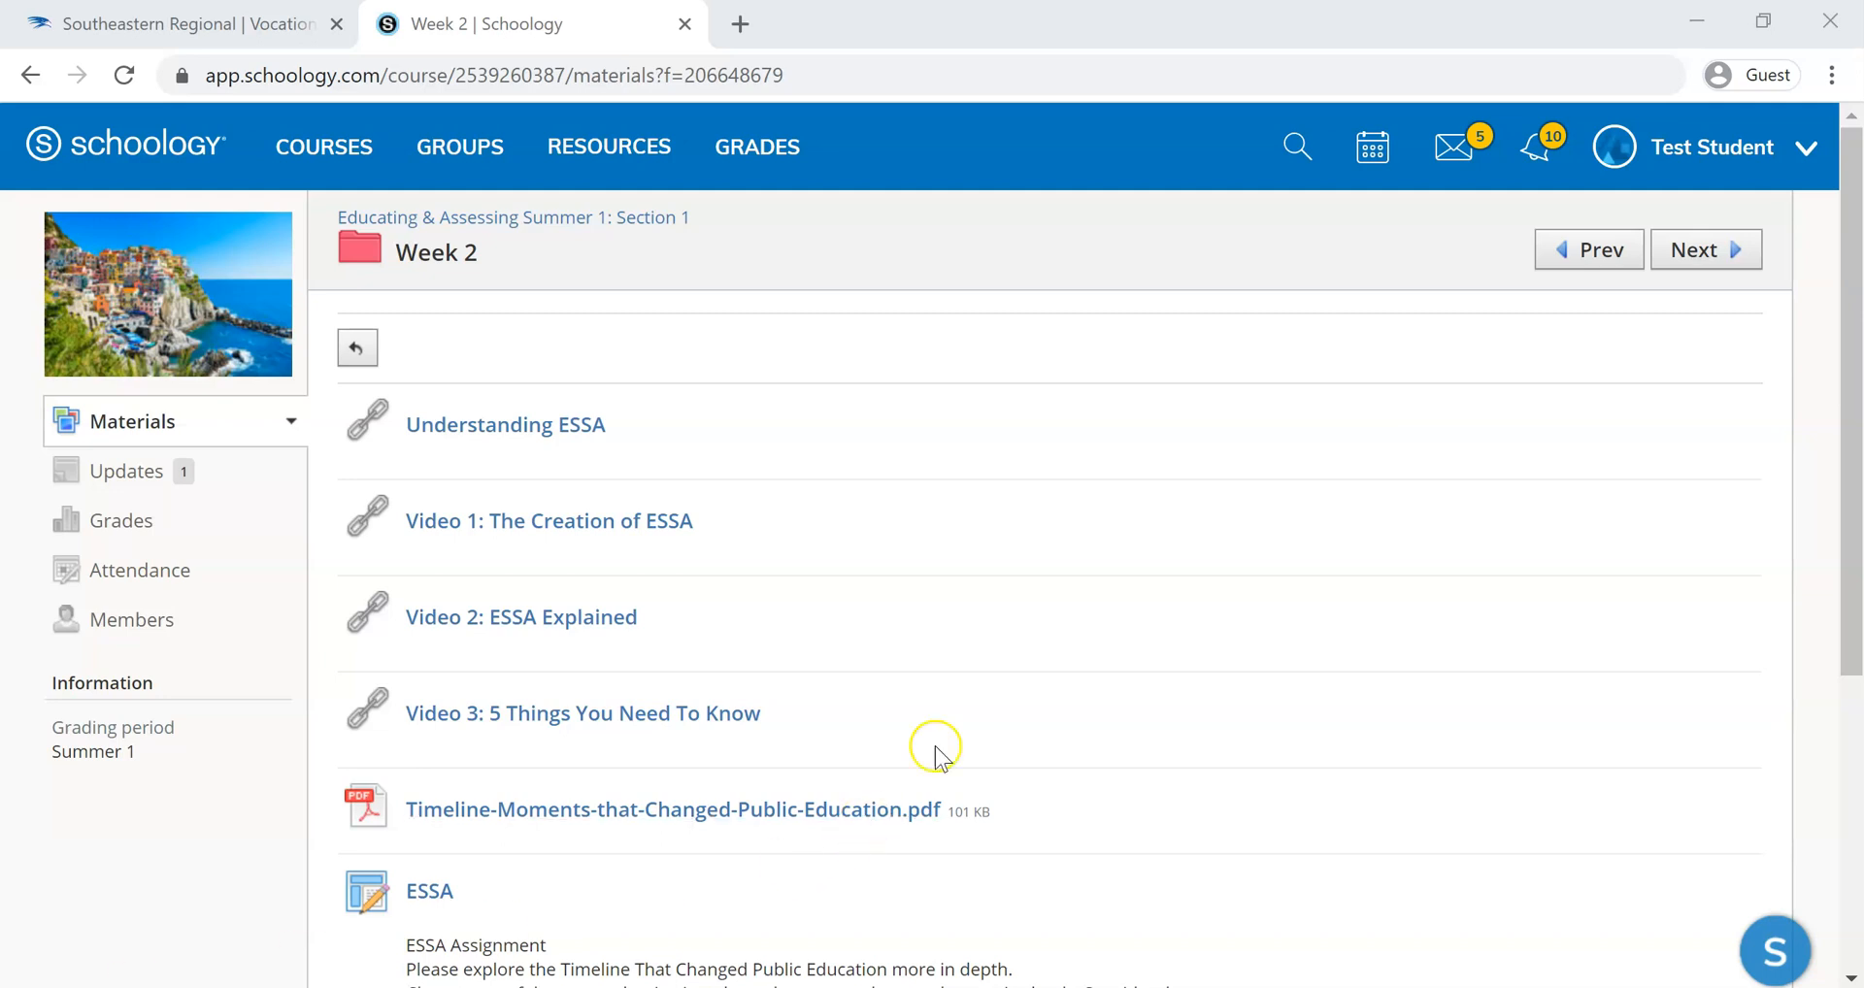
# Open the Reflective Practice discussion in the Week 2 folder and view its comment area
pyautogui.scroll(-4, 976, 695)
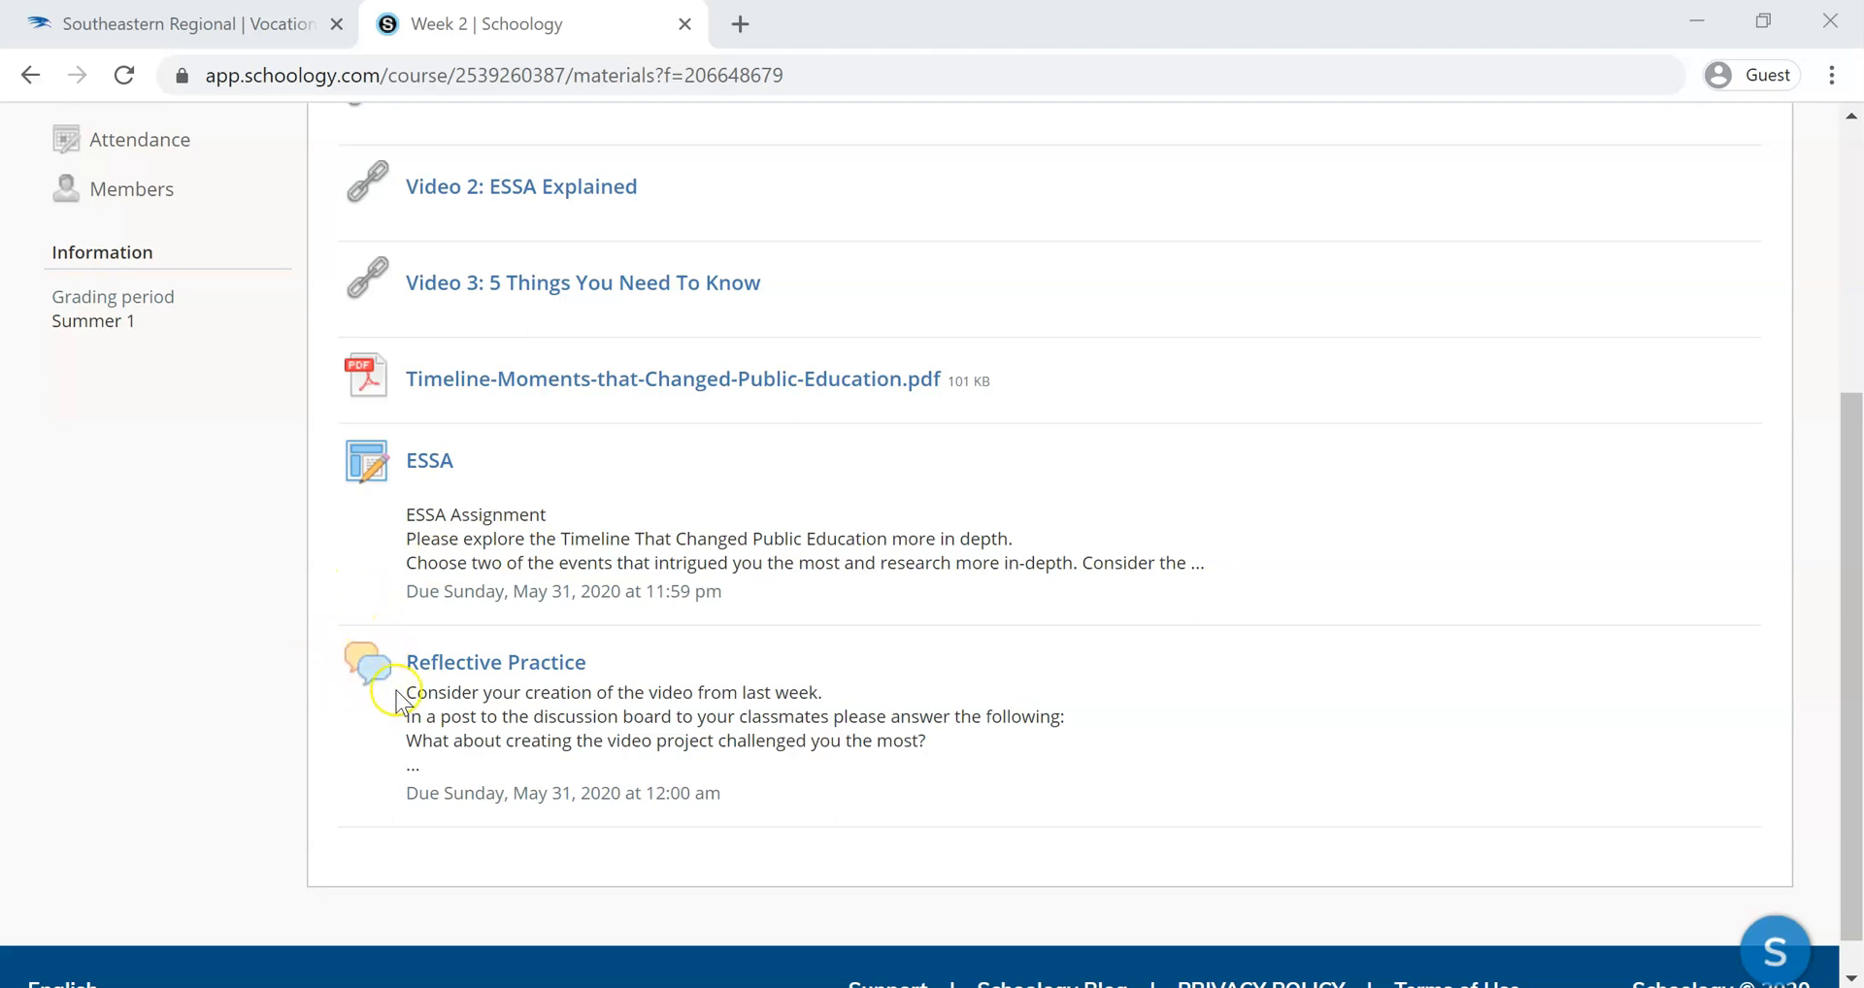
pyautogui.click(475, 658)
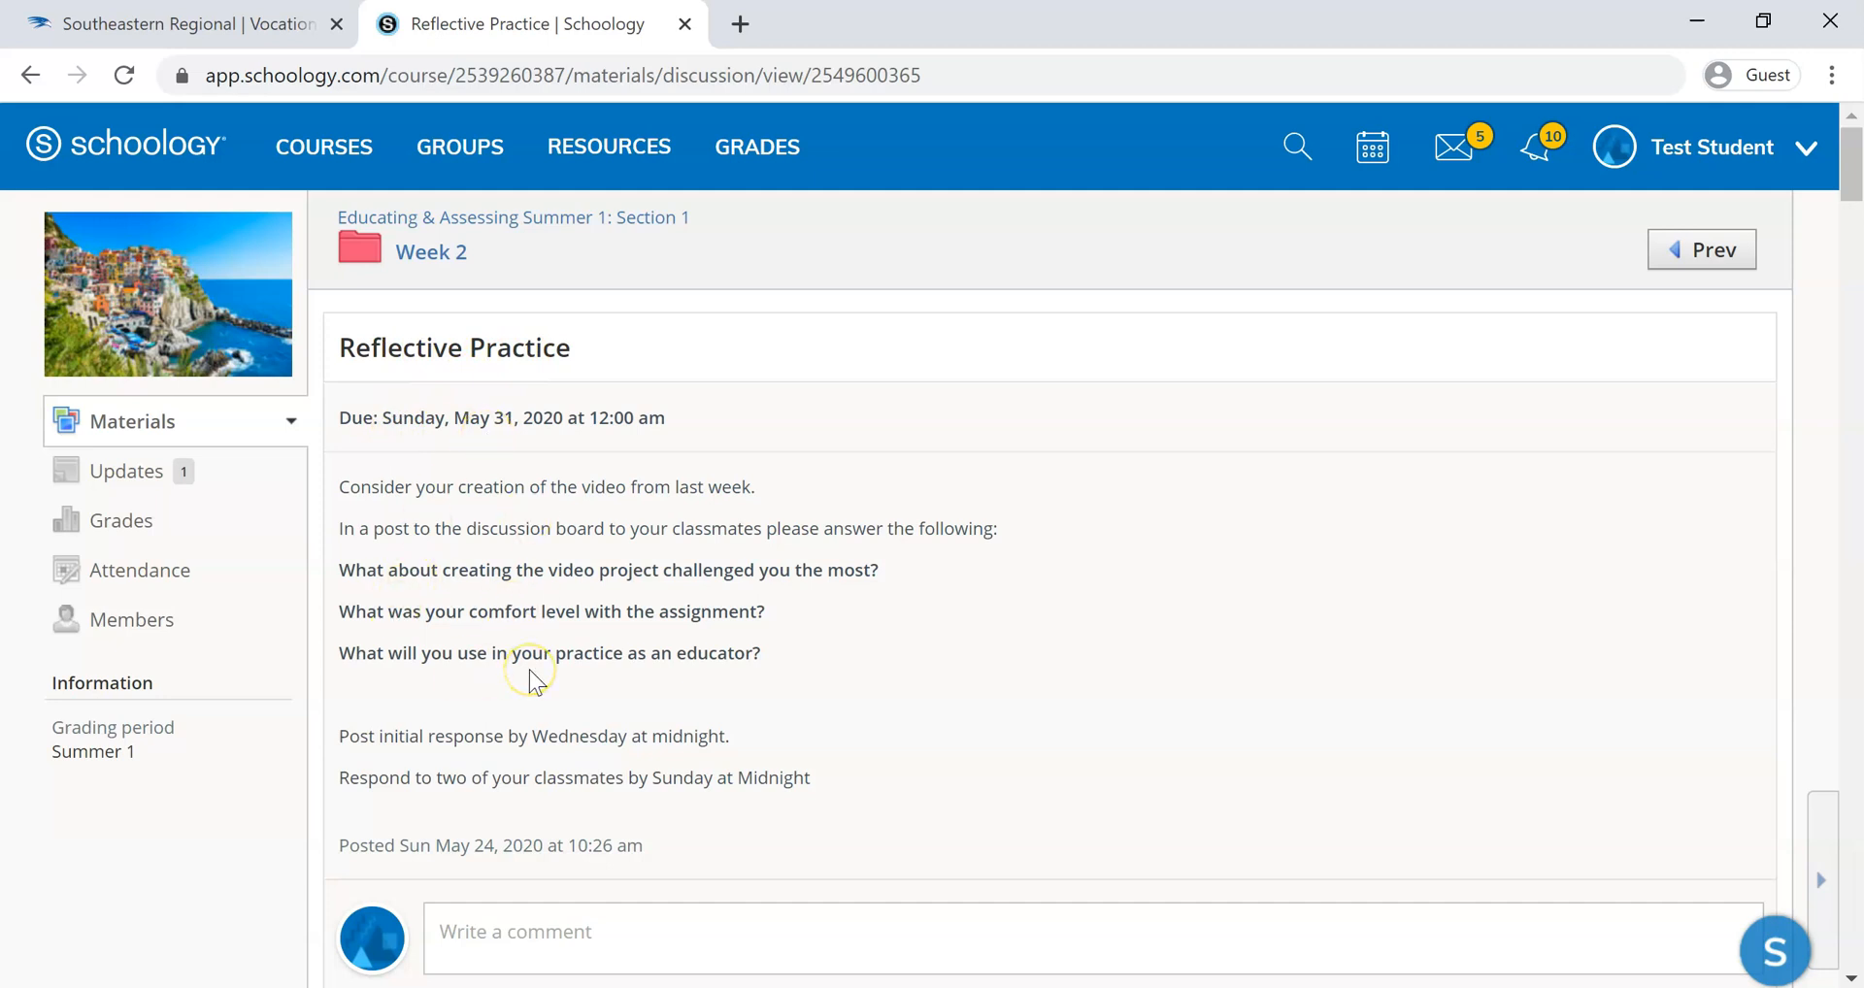
pyautogui.scroll(-1, 532, 677)
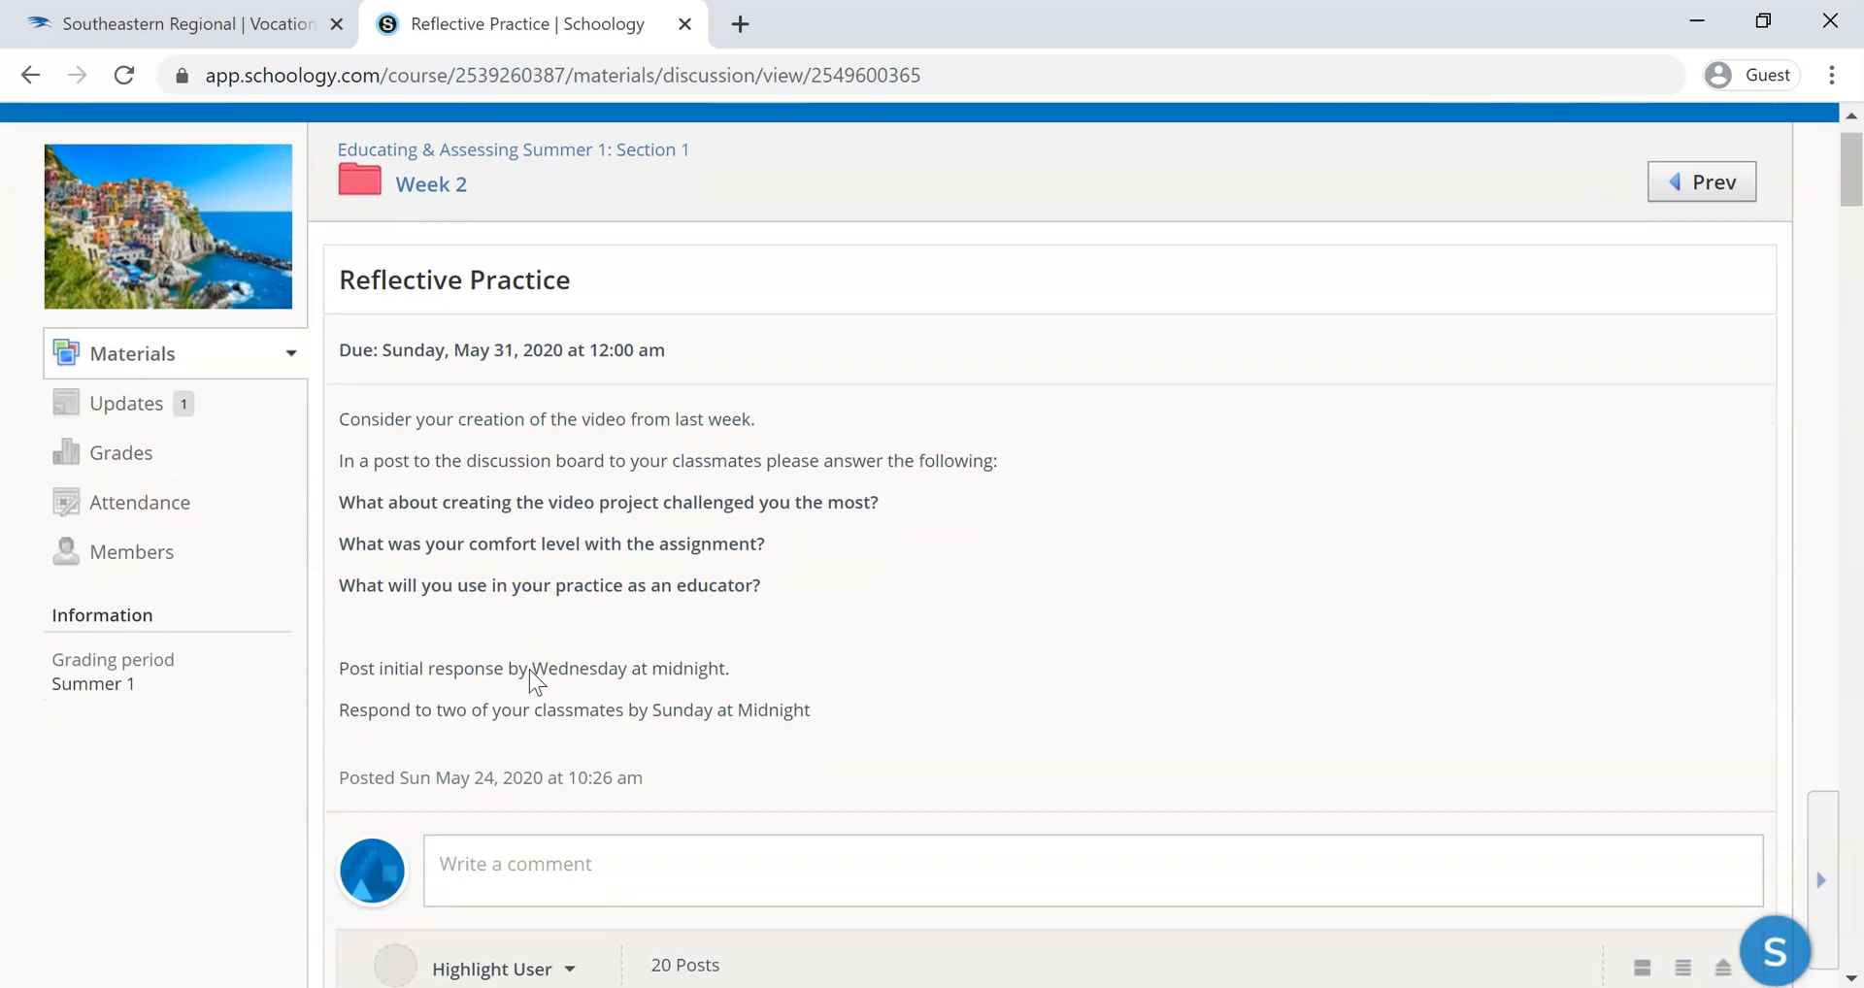
# Start a comment on the discussion reading "Hello my name is" followed by the student's first name and a period
pyautogui.click(485, 867)
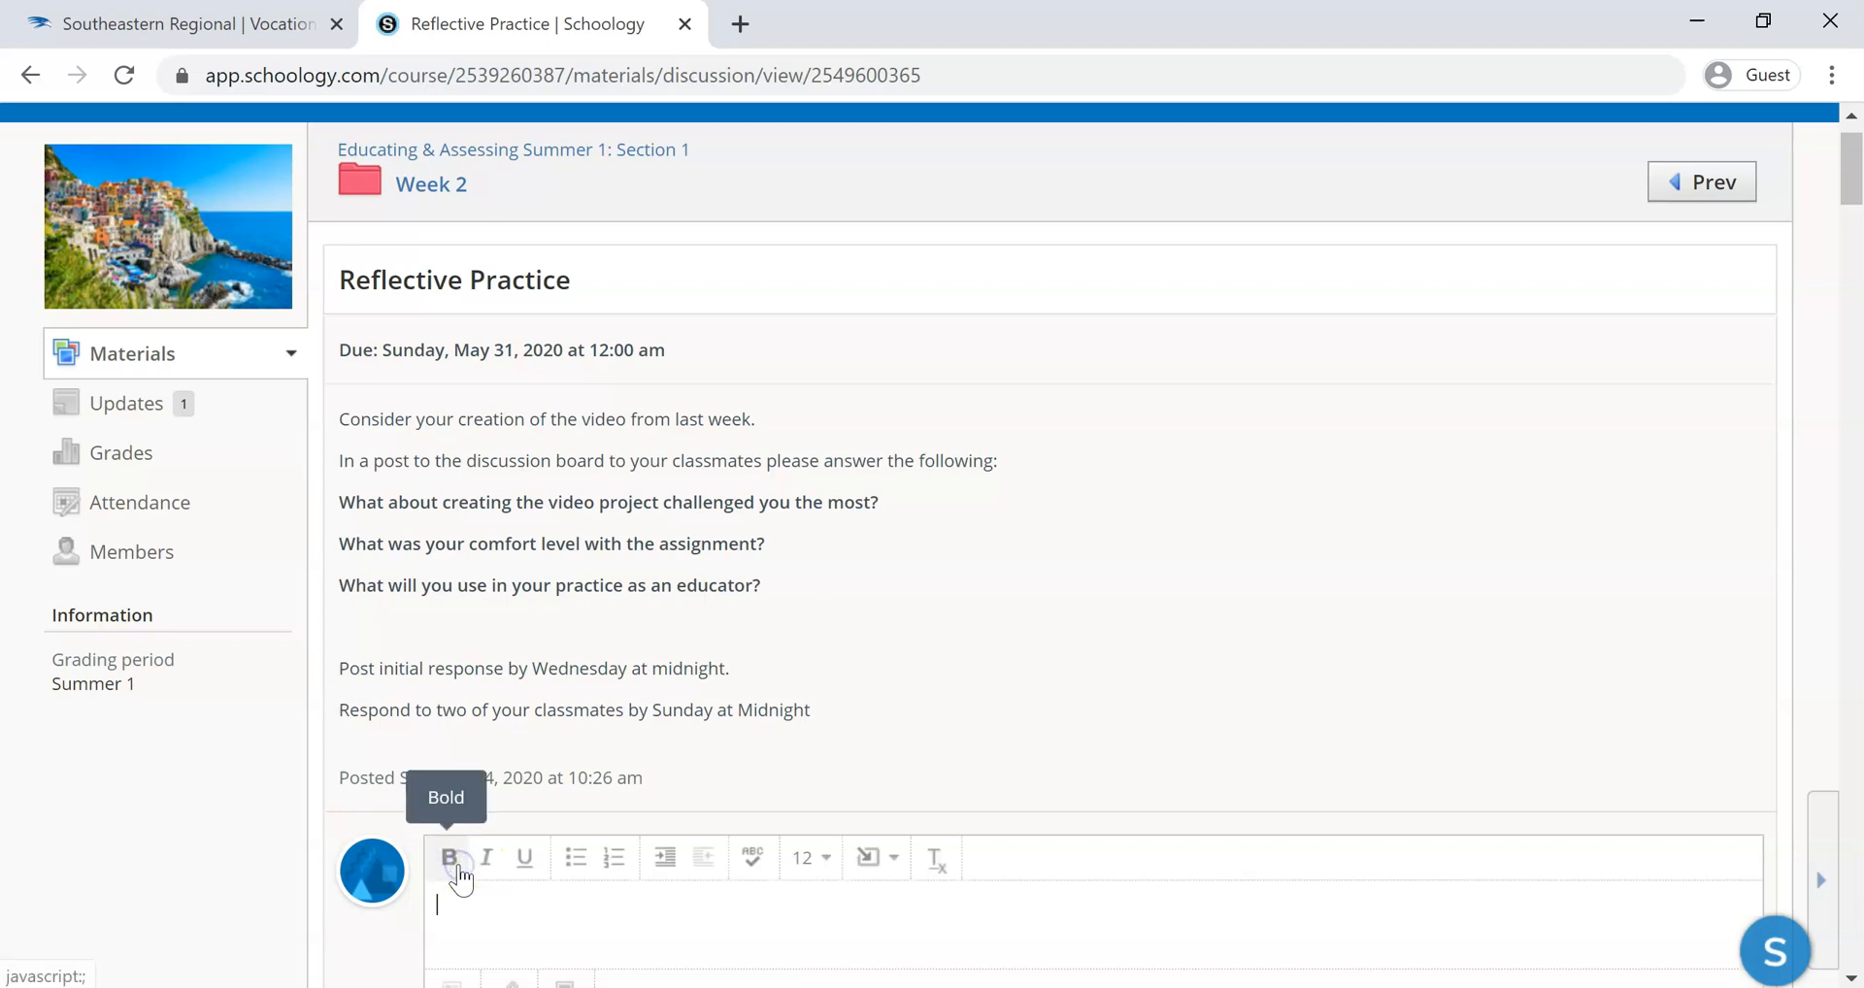
pyautogui.scroll(-1, 458, 868)
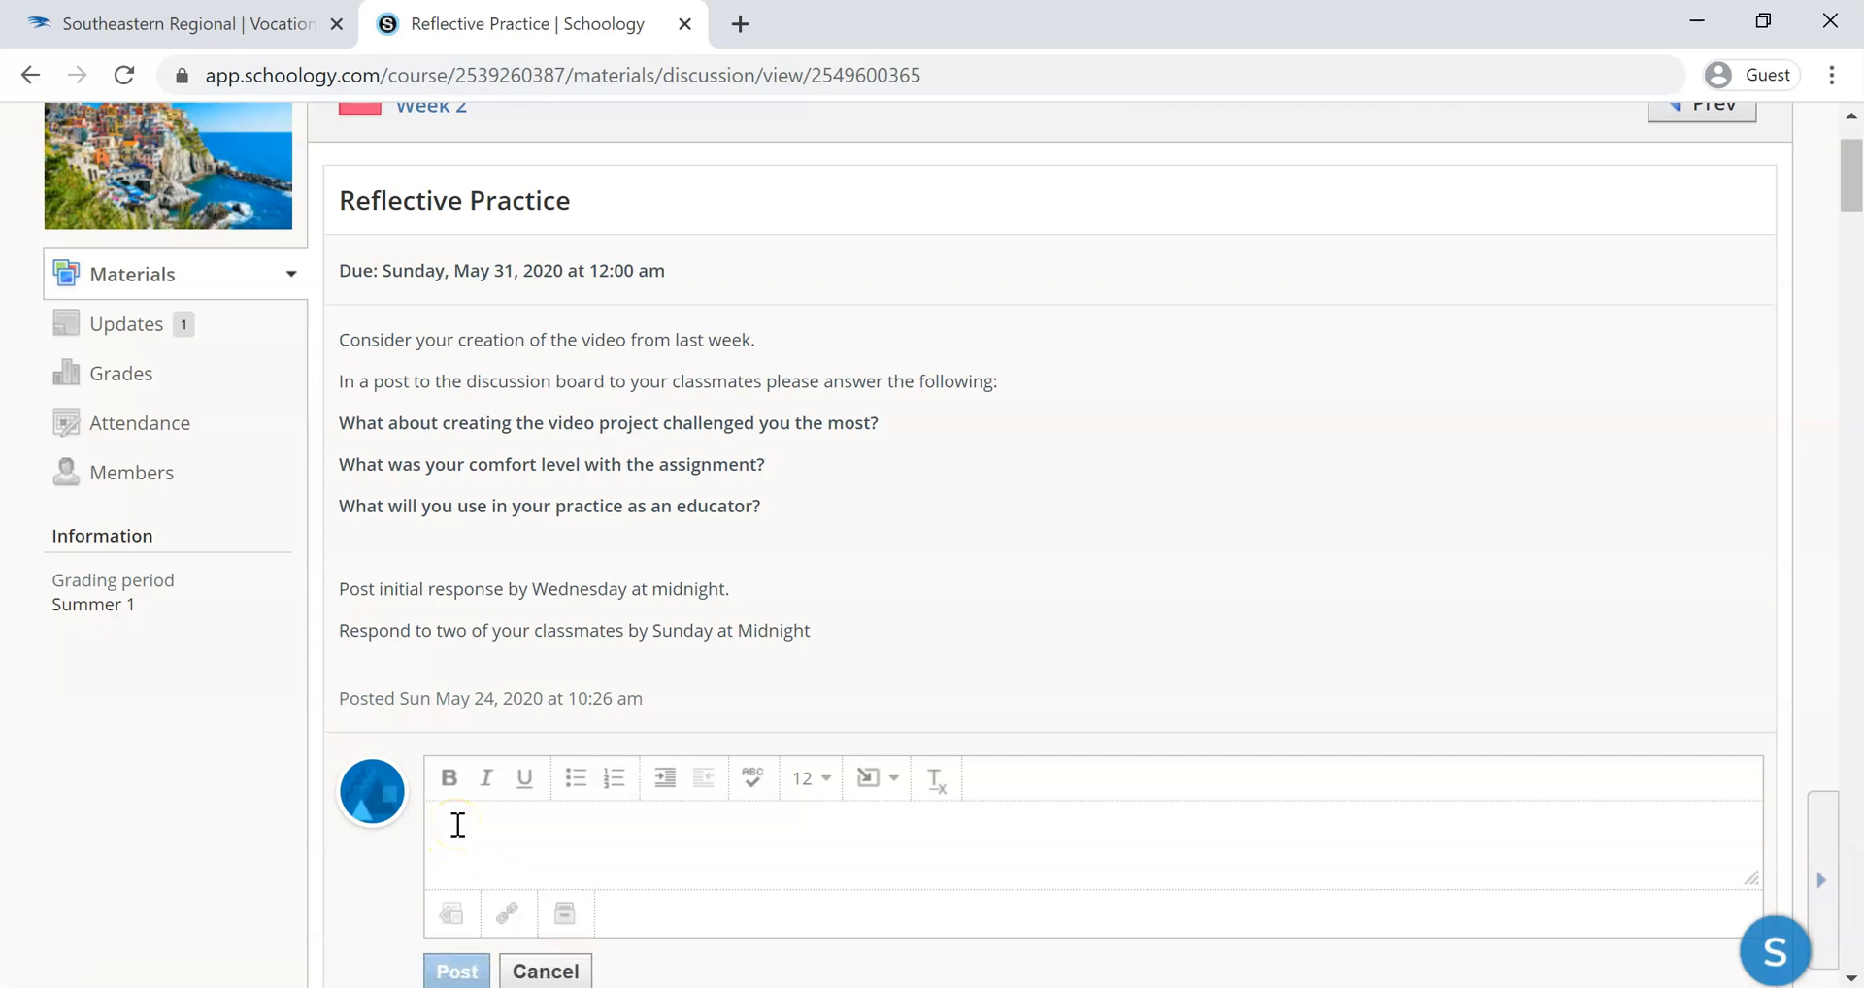
pyautogui.write('He')
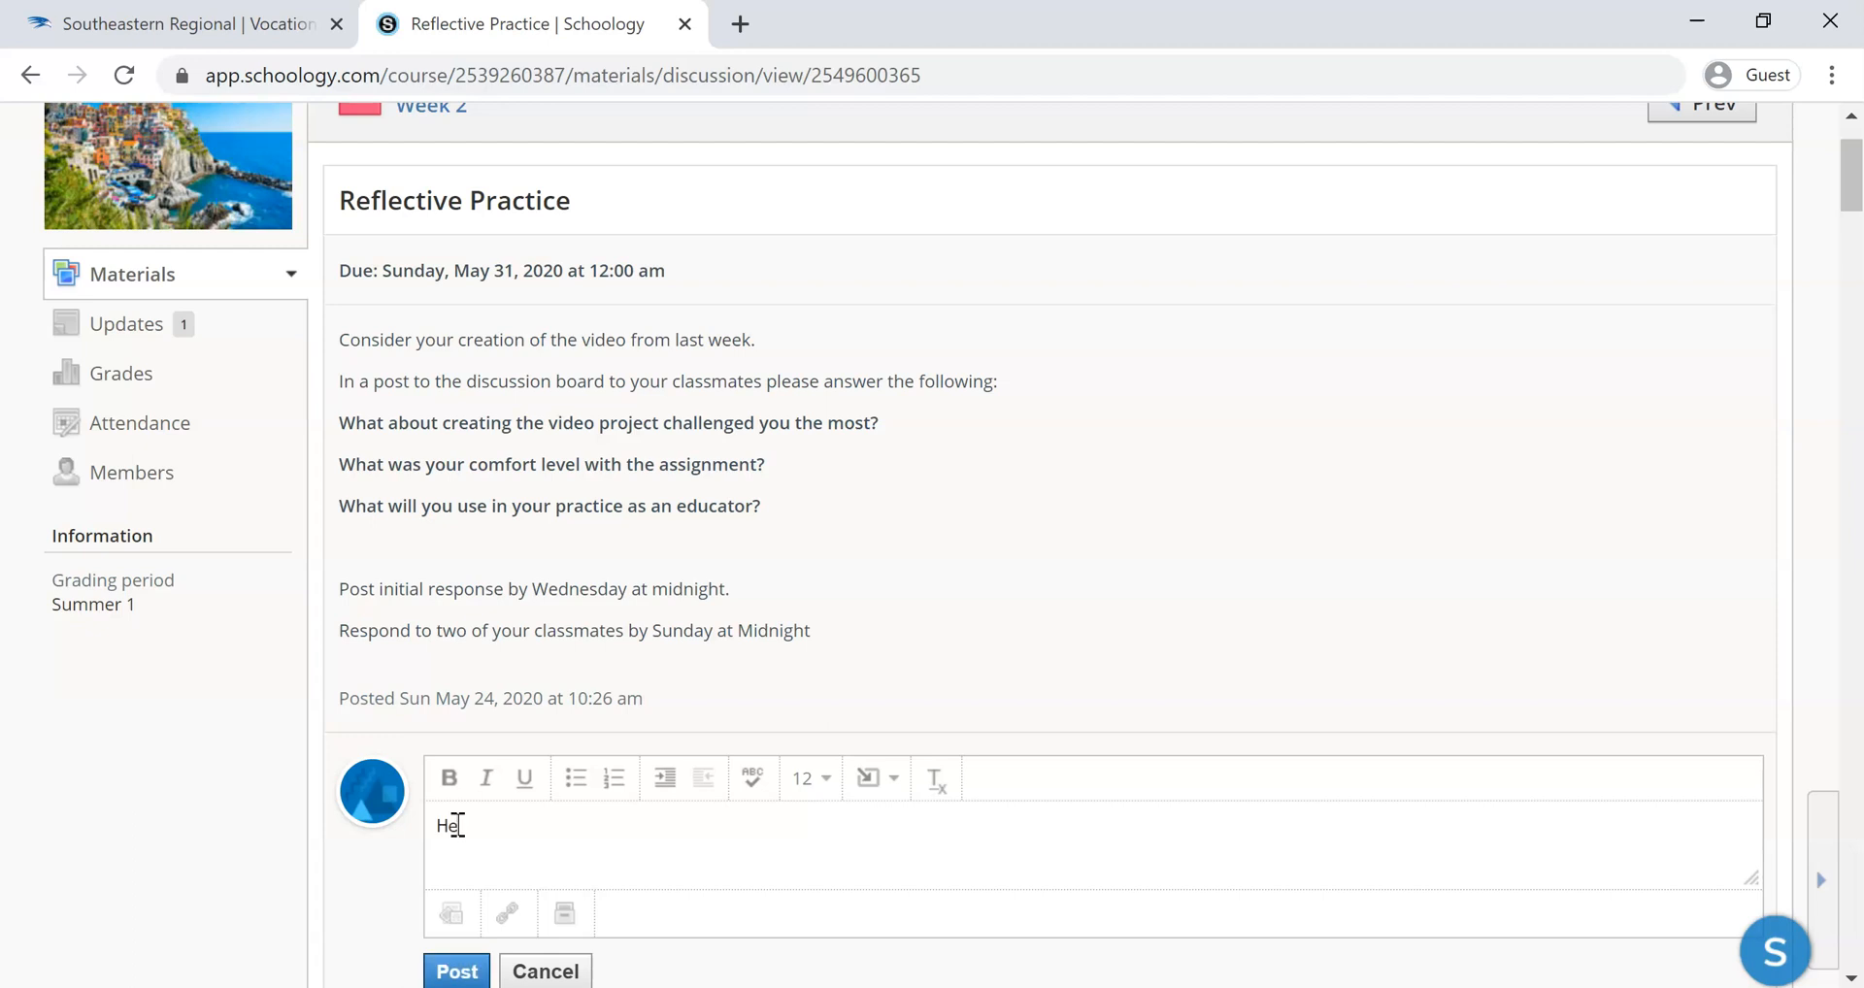
pyautogui.write('llo my name is Stephanie.')
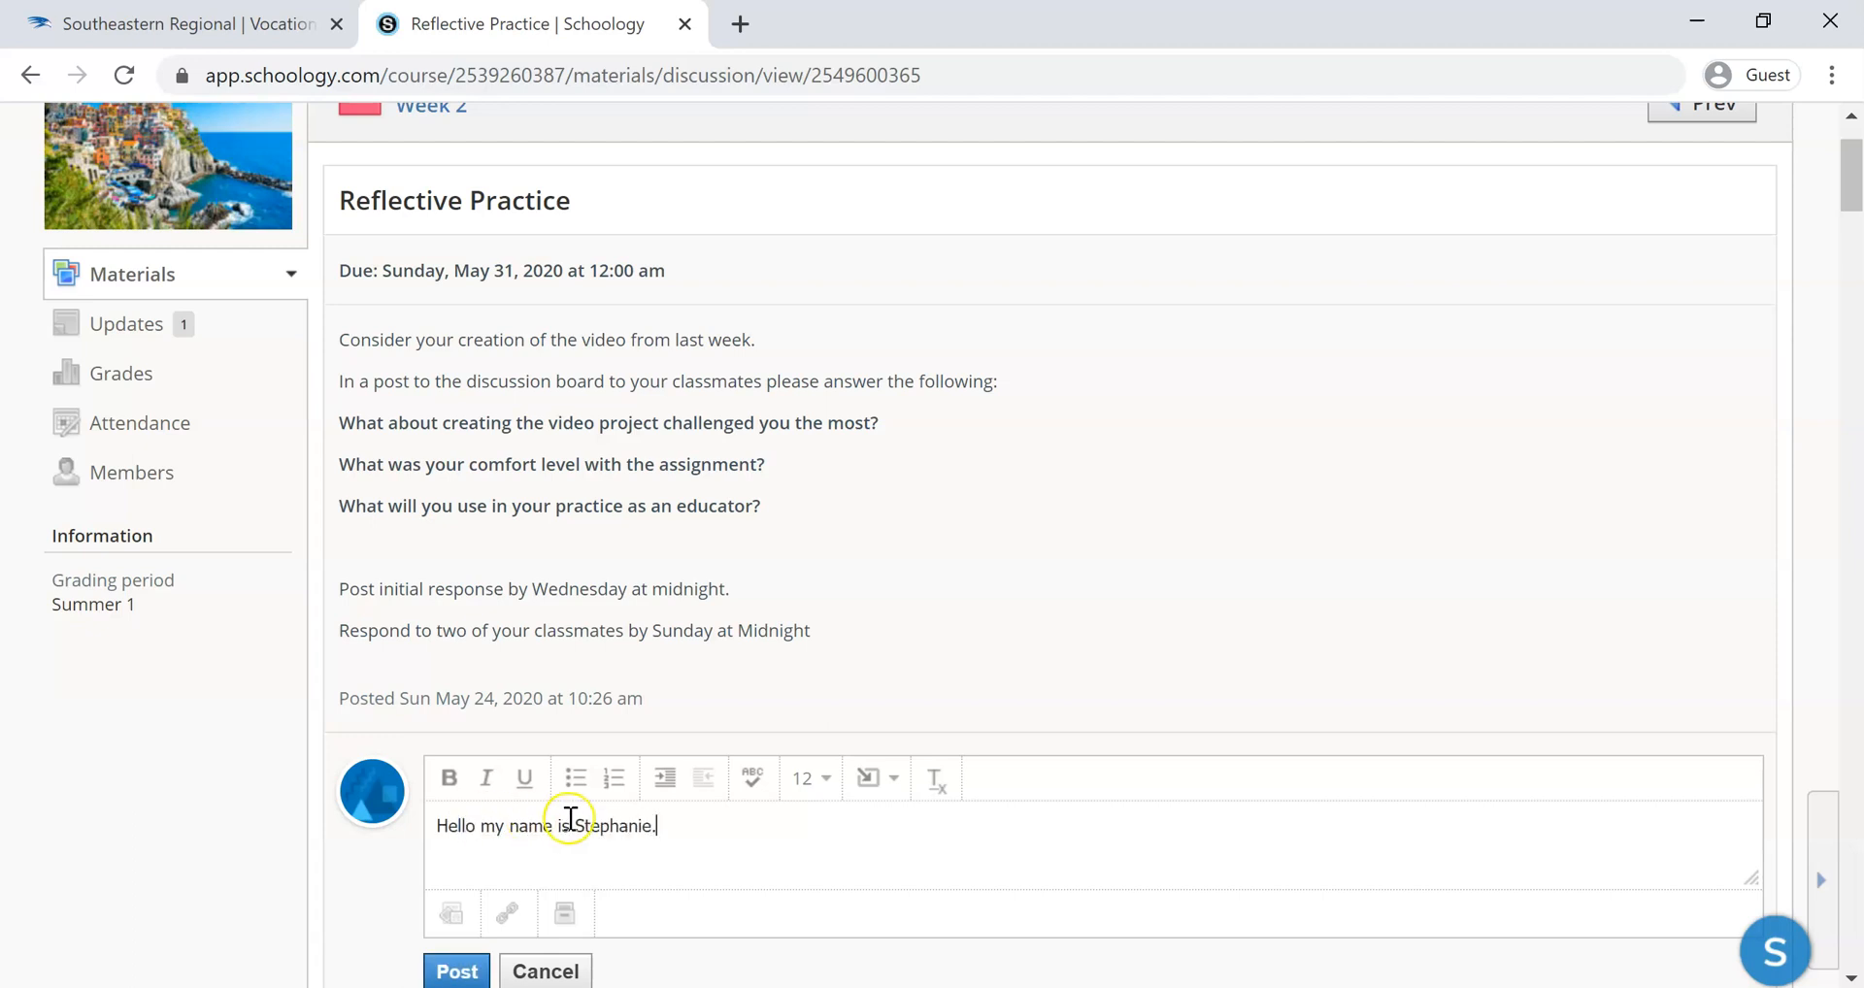
# Make the first name in the comment bold, italic and underlined
pyautogui.moveTo(574, 826); pyautogui.dragTo(648, 826)
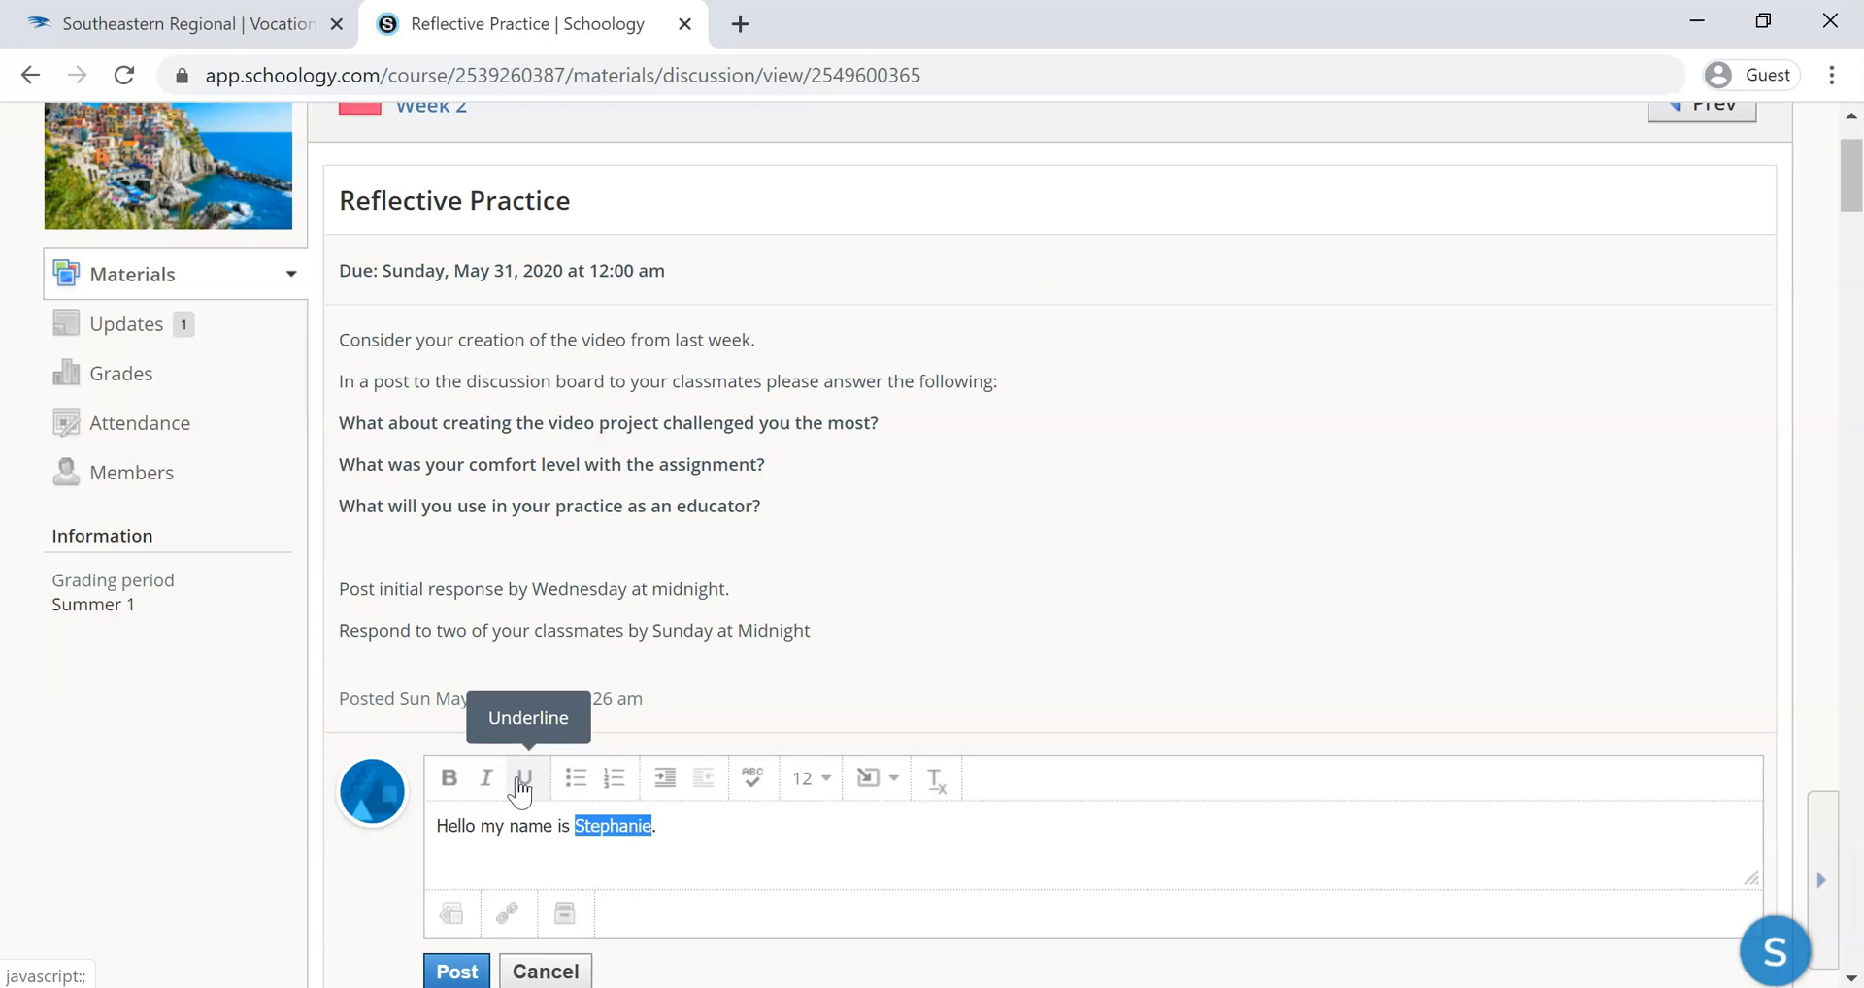
pyautogui.click(452, 780)
pyautogui.click(486, 783)
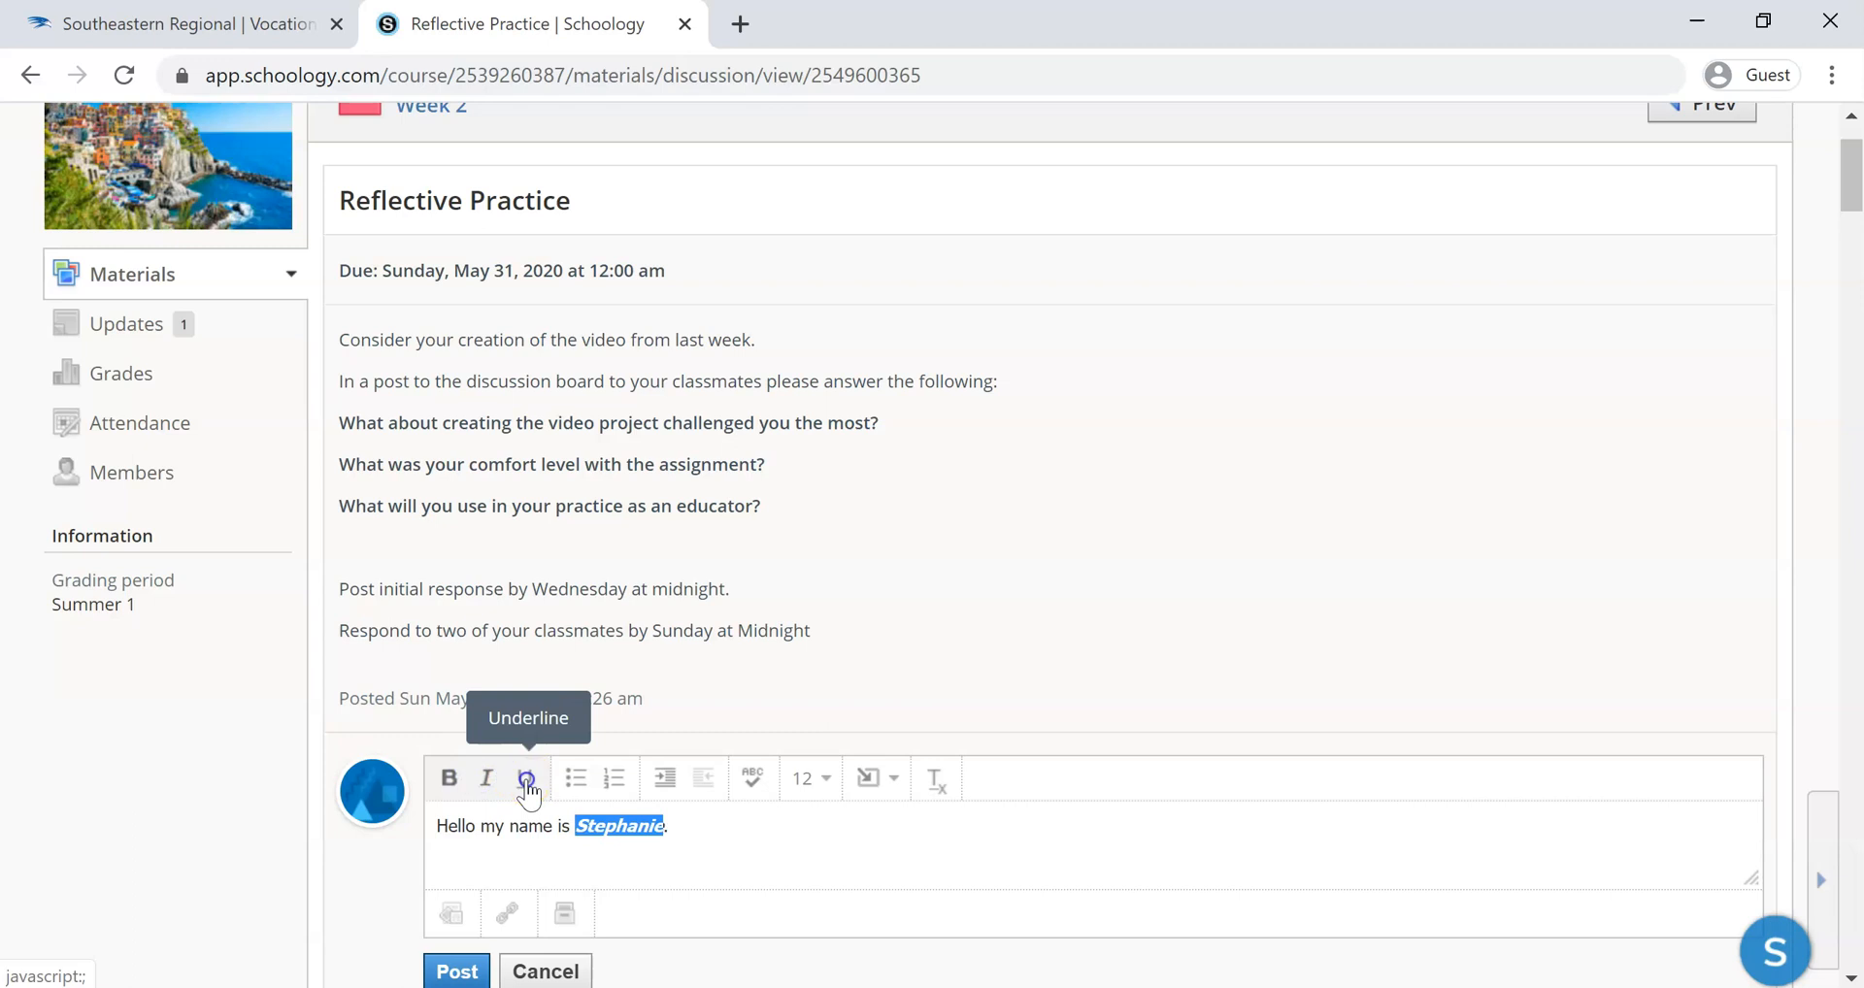
pyautogui.click(702, 824)
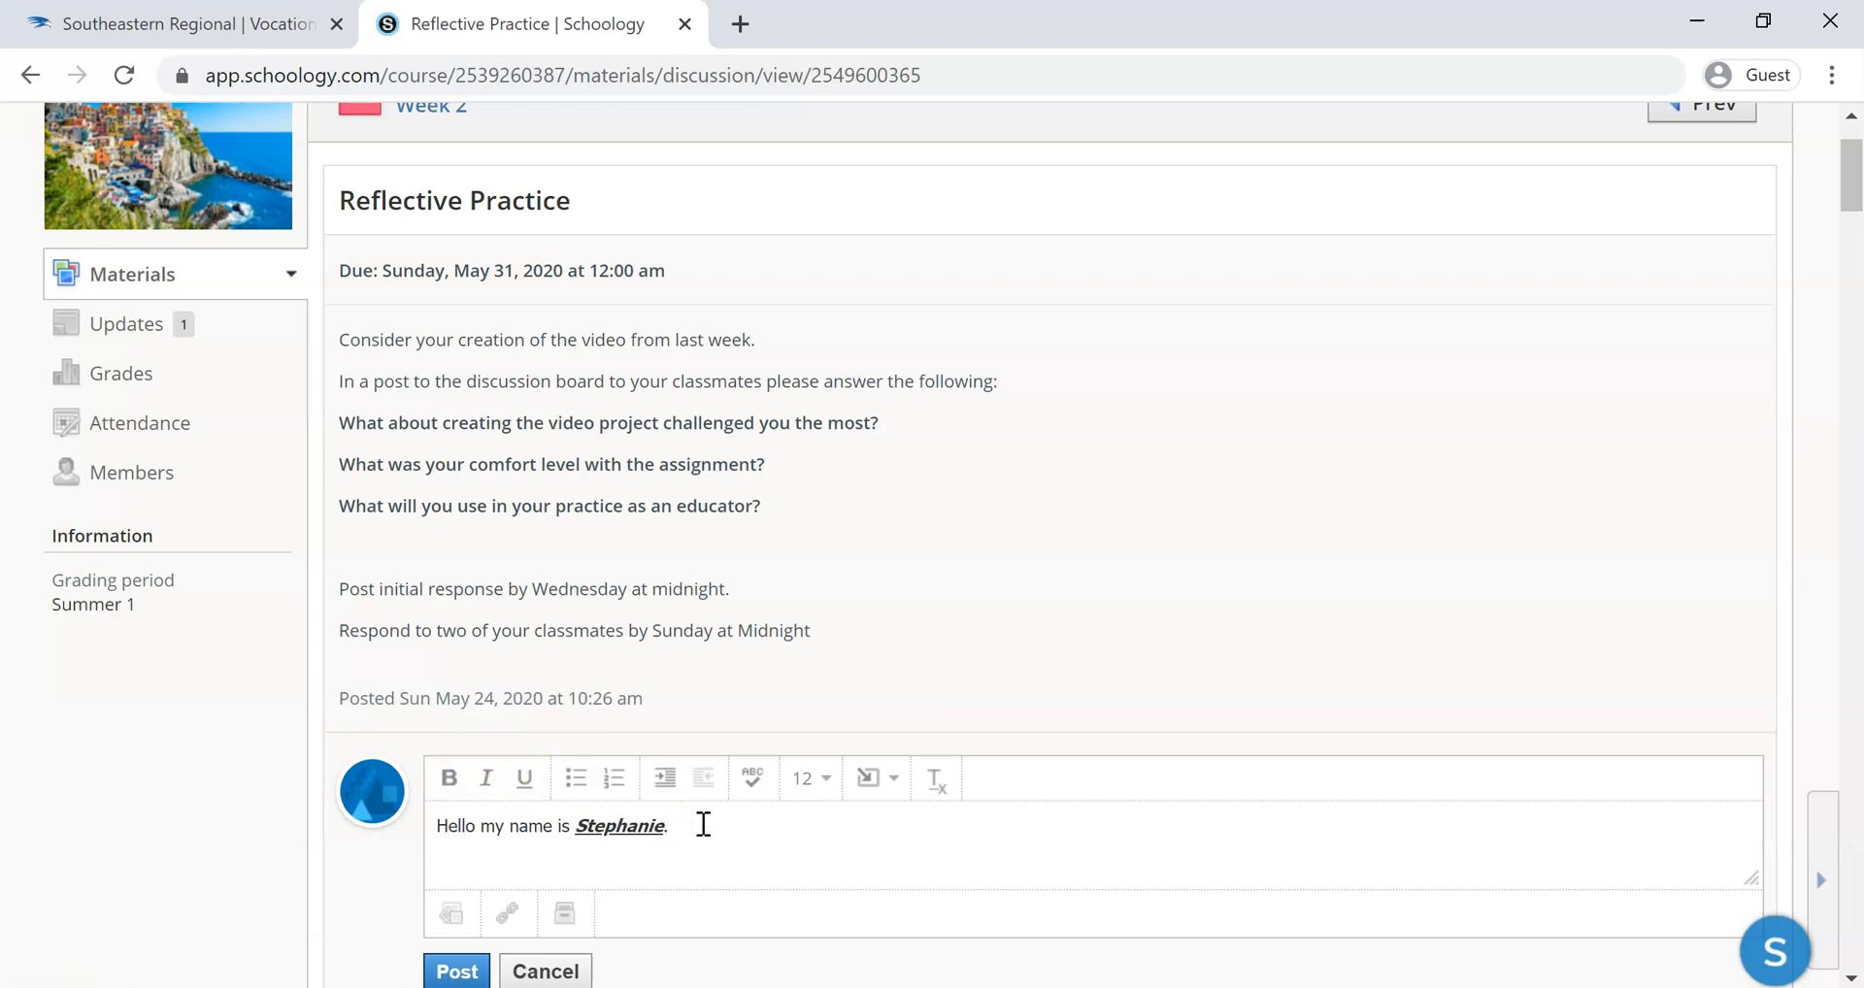
# Start a new line below the greeting and try it as a bulleted list and as a numbered list
pyautogui.press('Return')
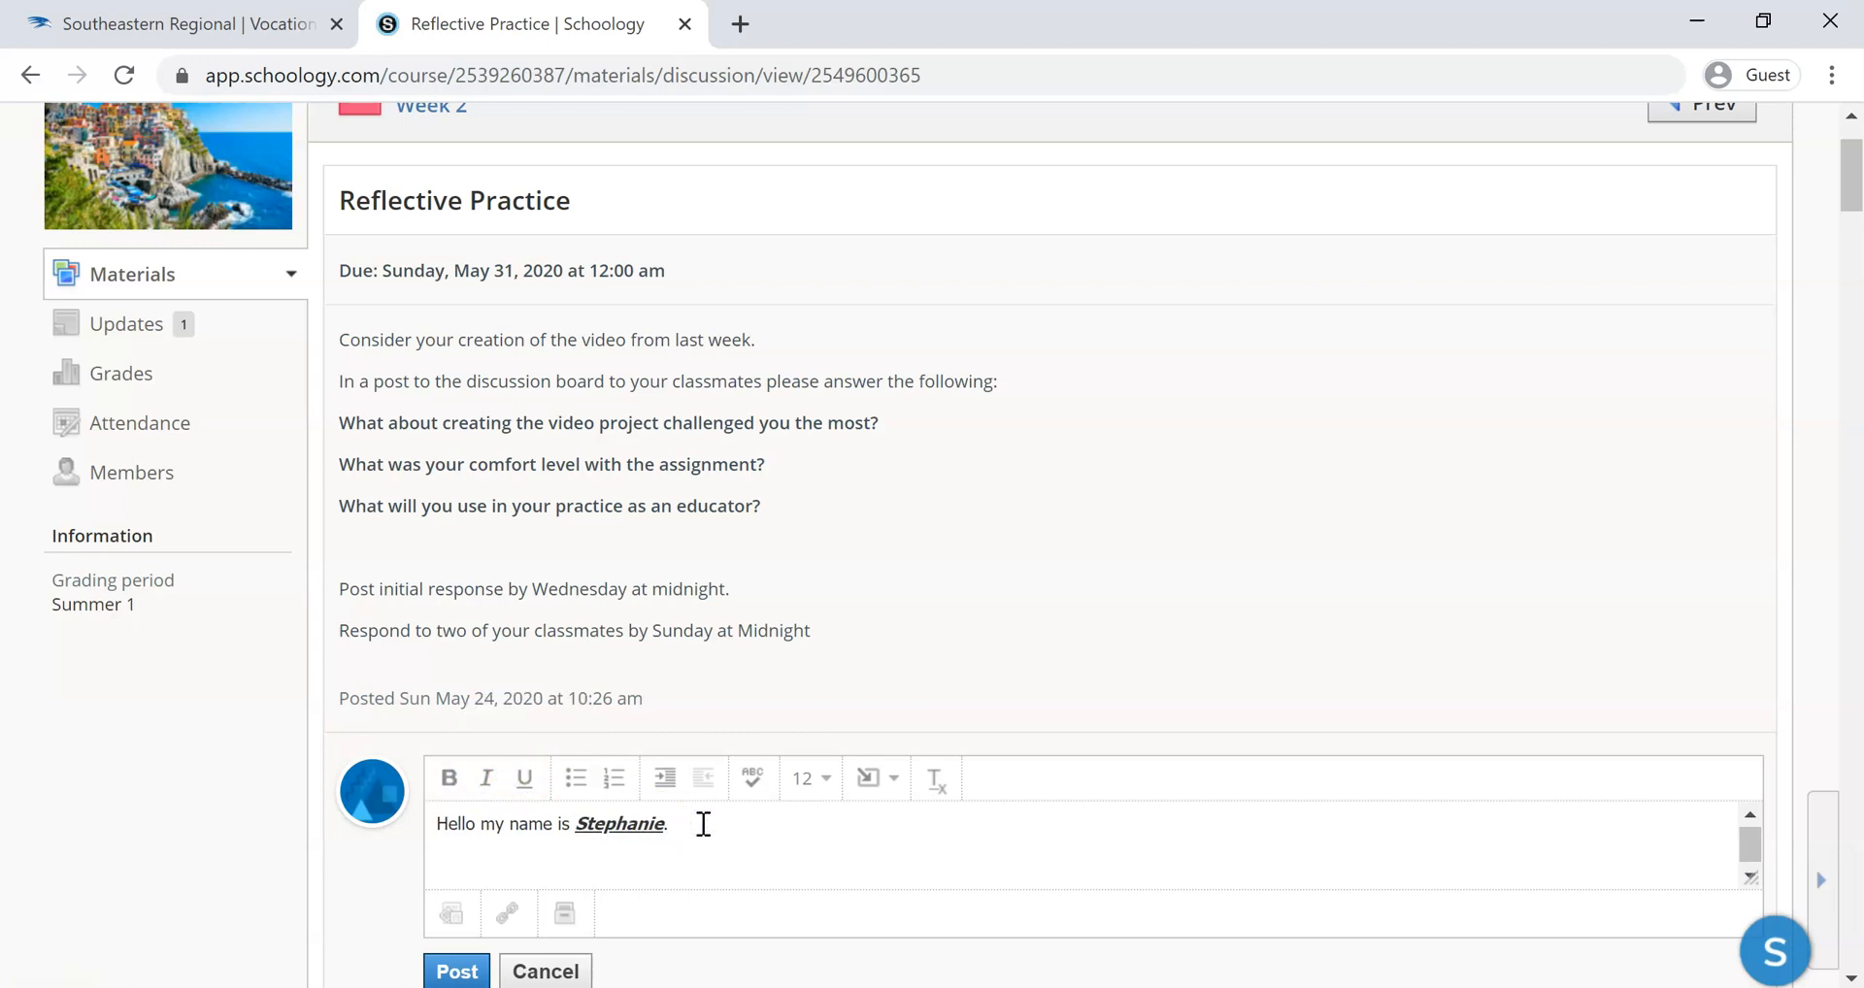
pyautogui.click(572, 789)
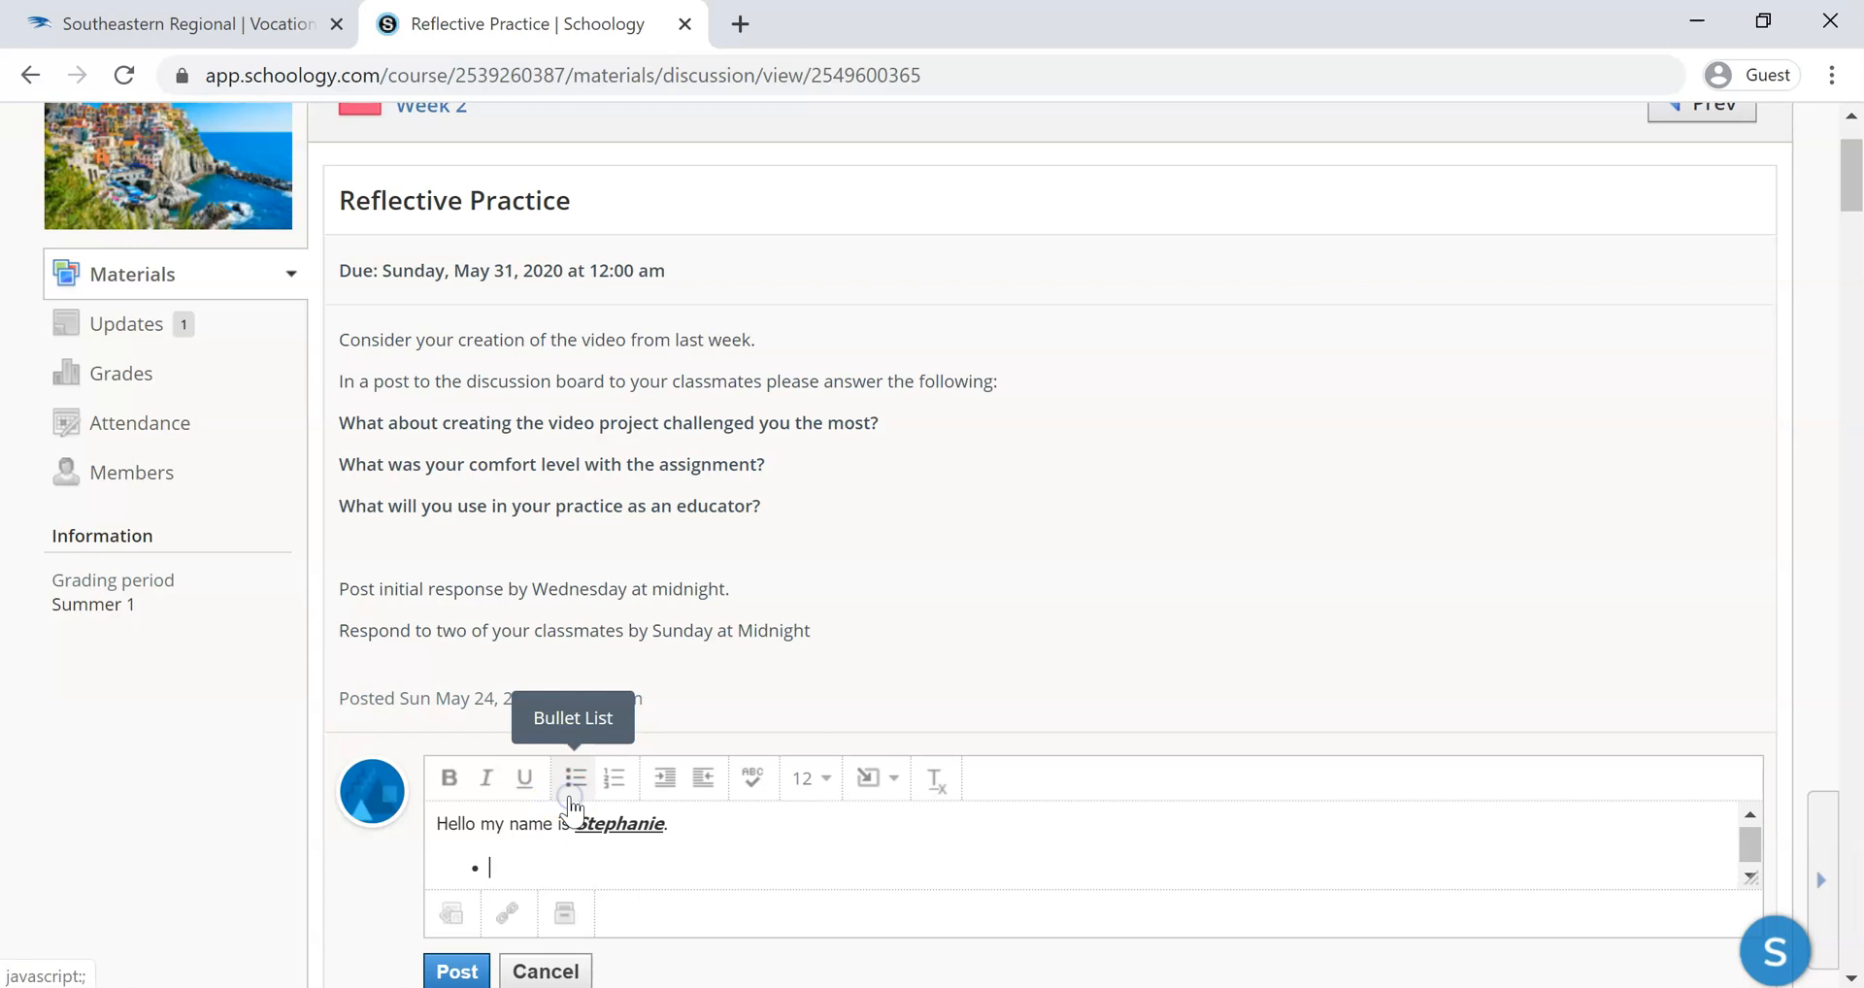
pyautogui.click(626, 786)
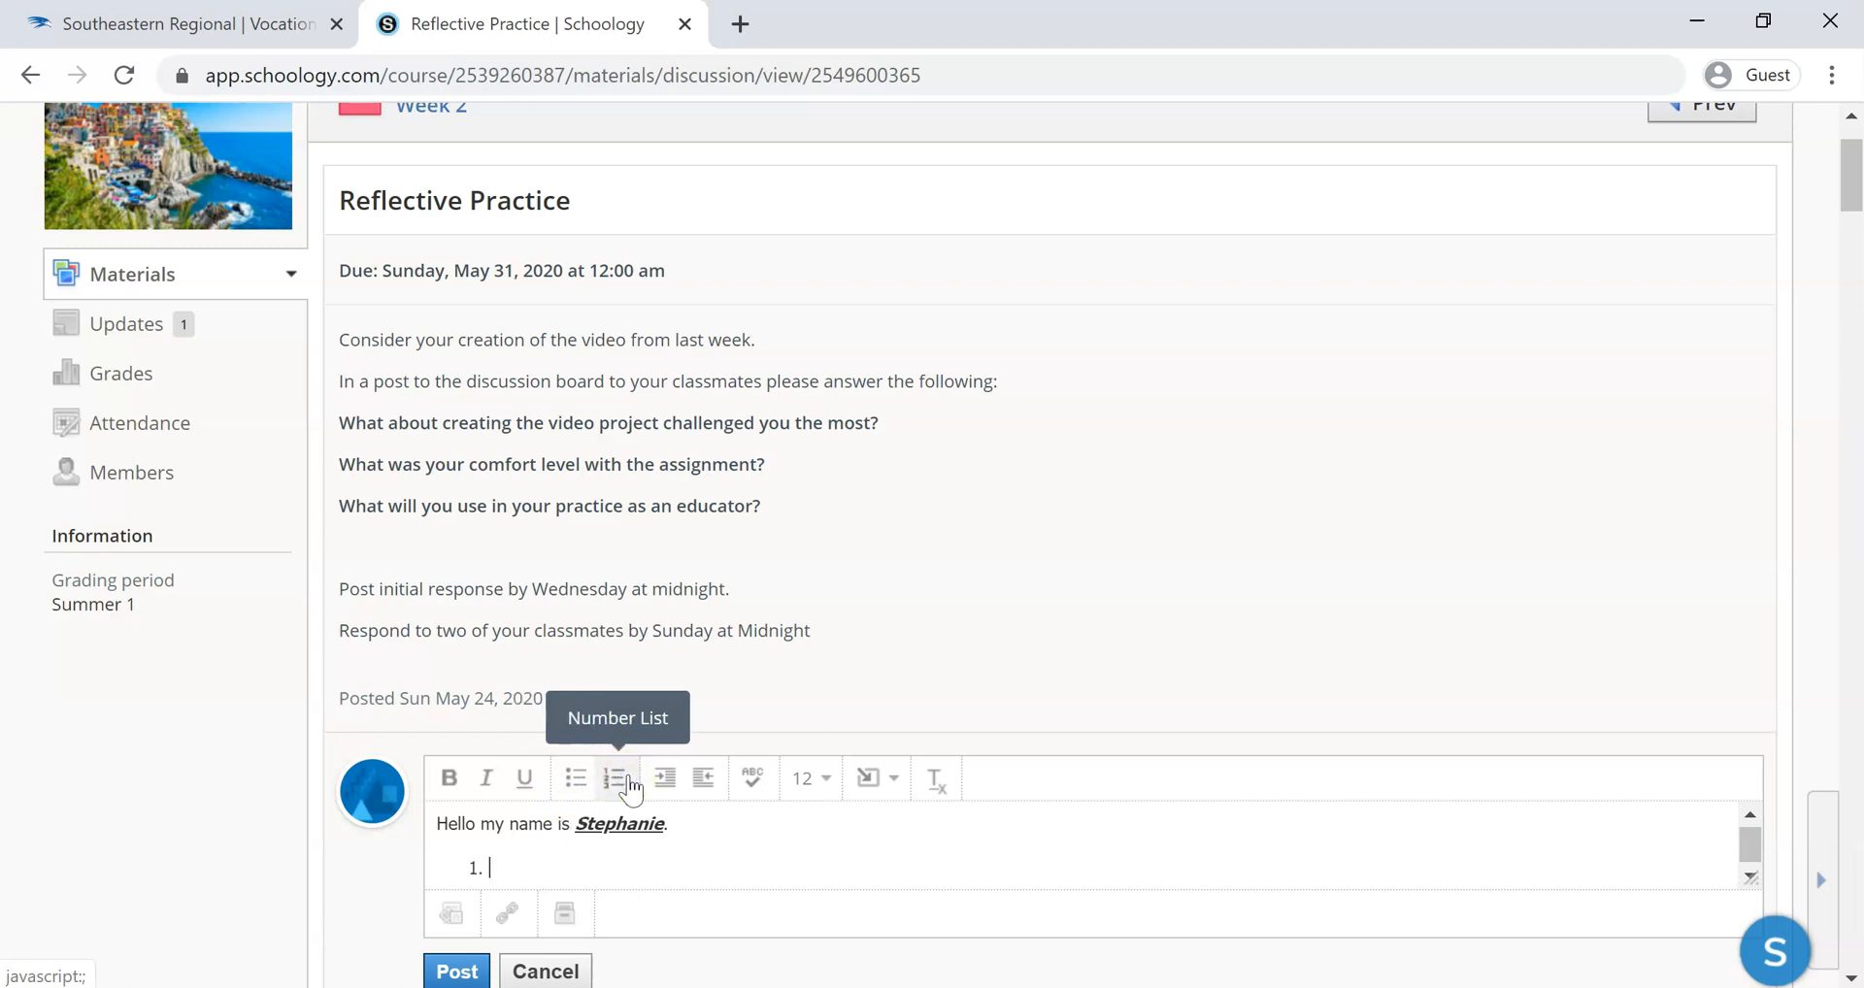
# Try increasing the greeting line's indent and decrease it again
pyautogui.click(439, 825)
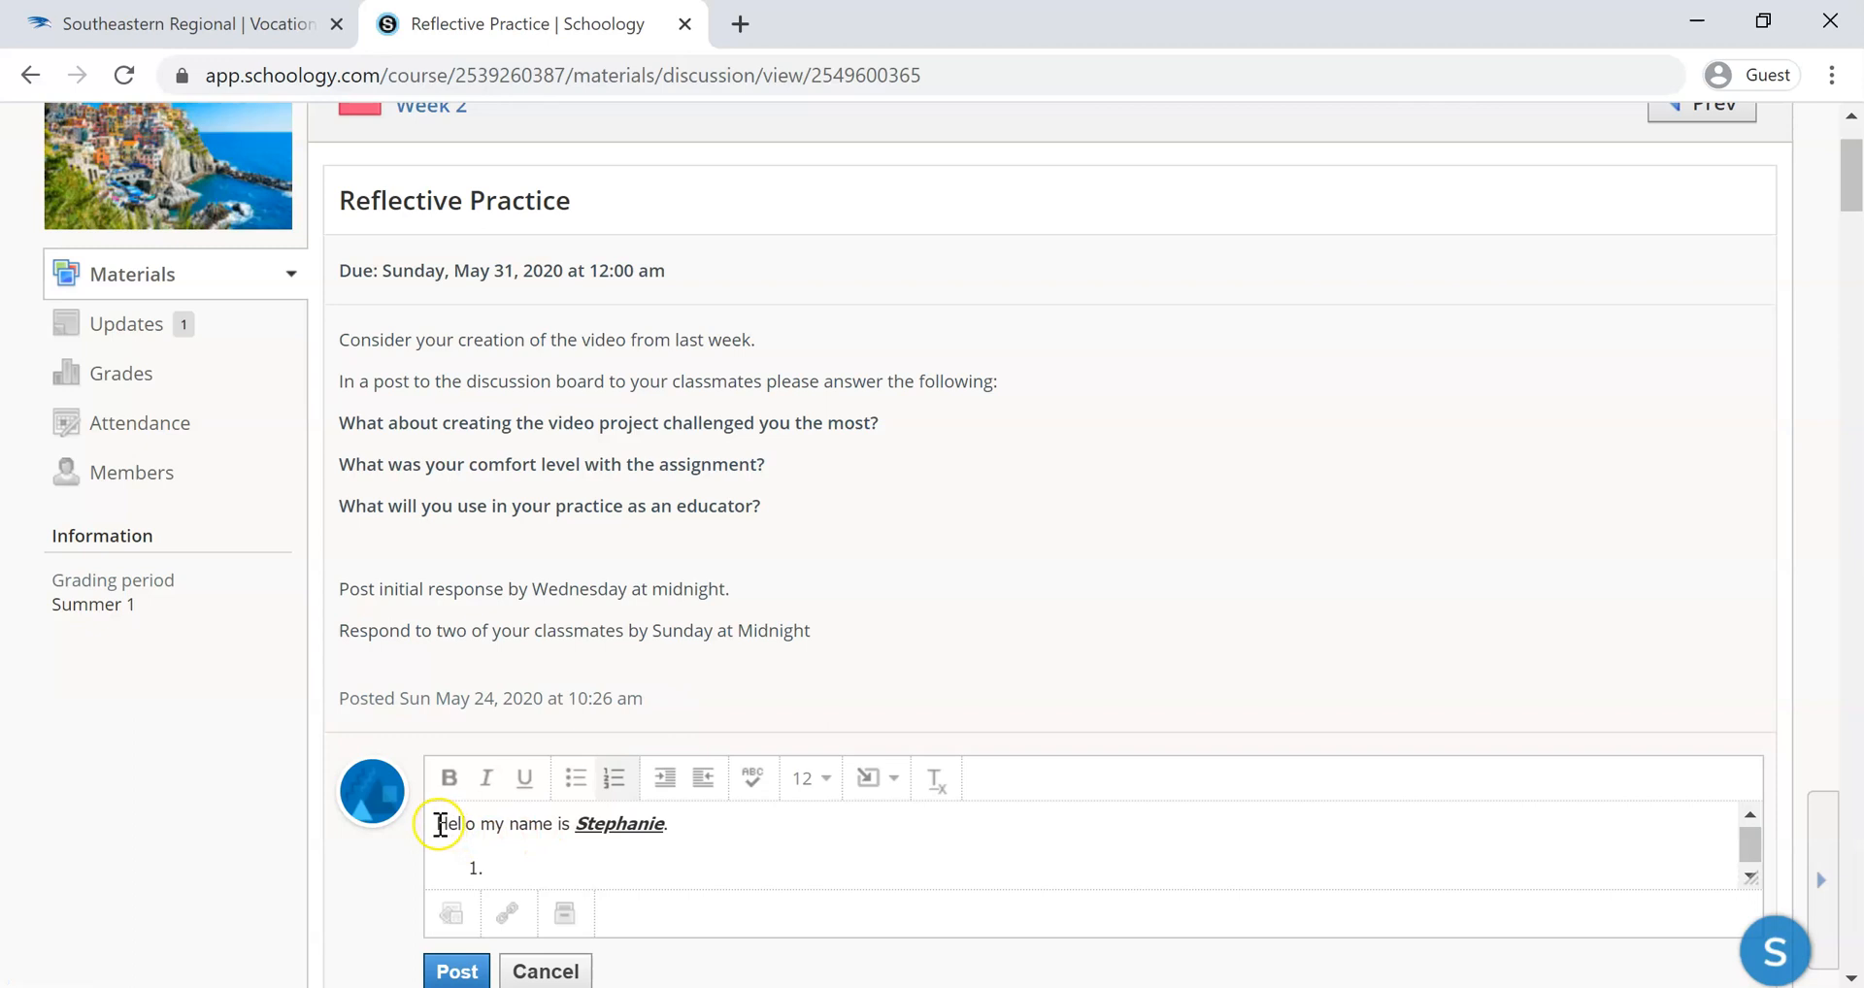
pyautogui.click(669, 778)
pyautogui.click(709, 782)
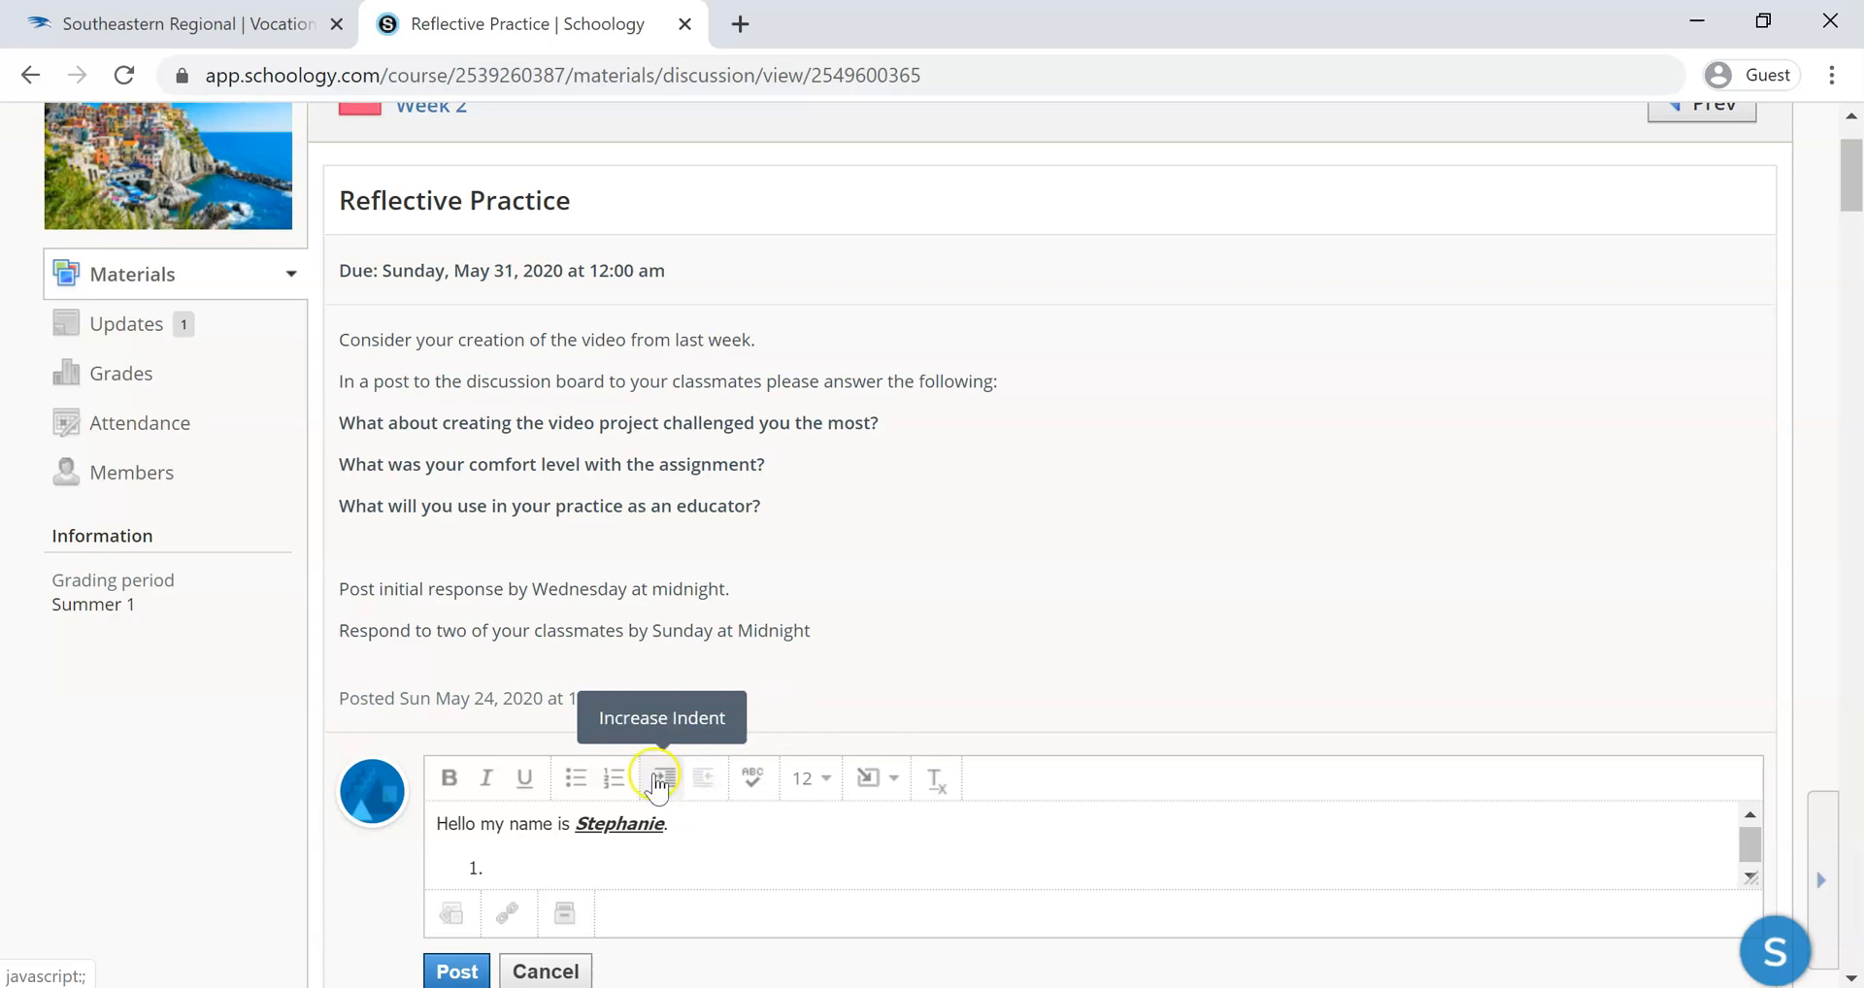
pyautogui.click(666, 781)
pyautogui.click(717, 791)
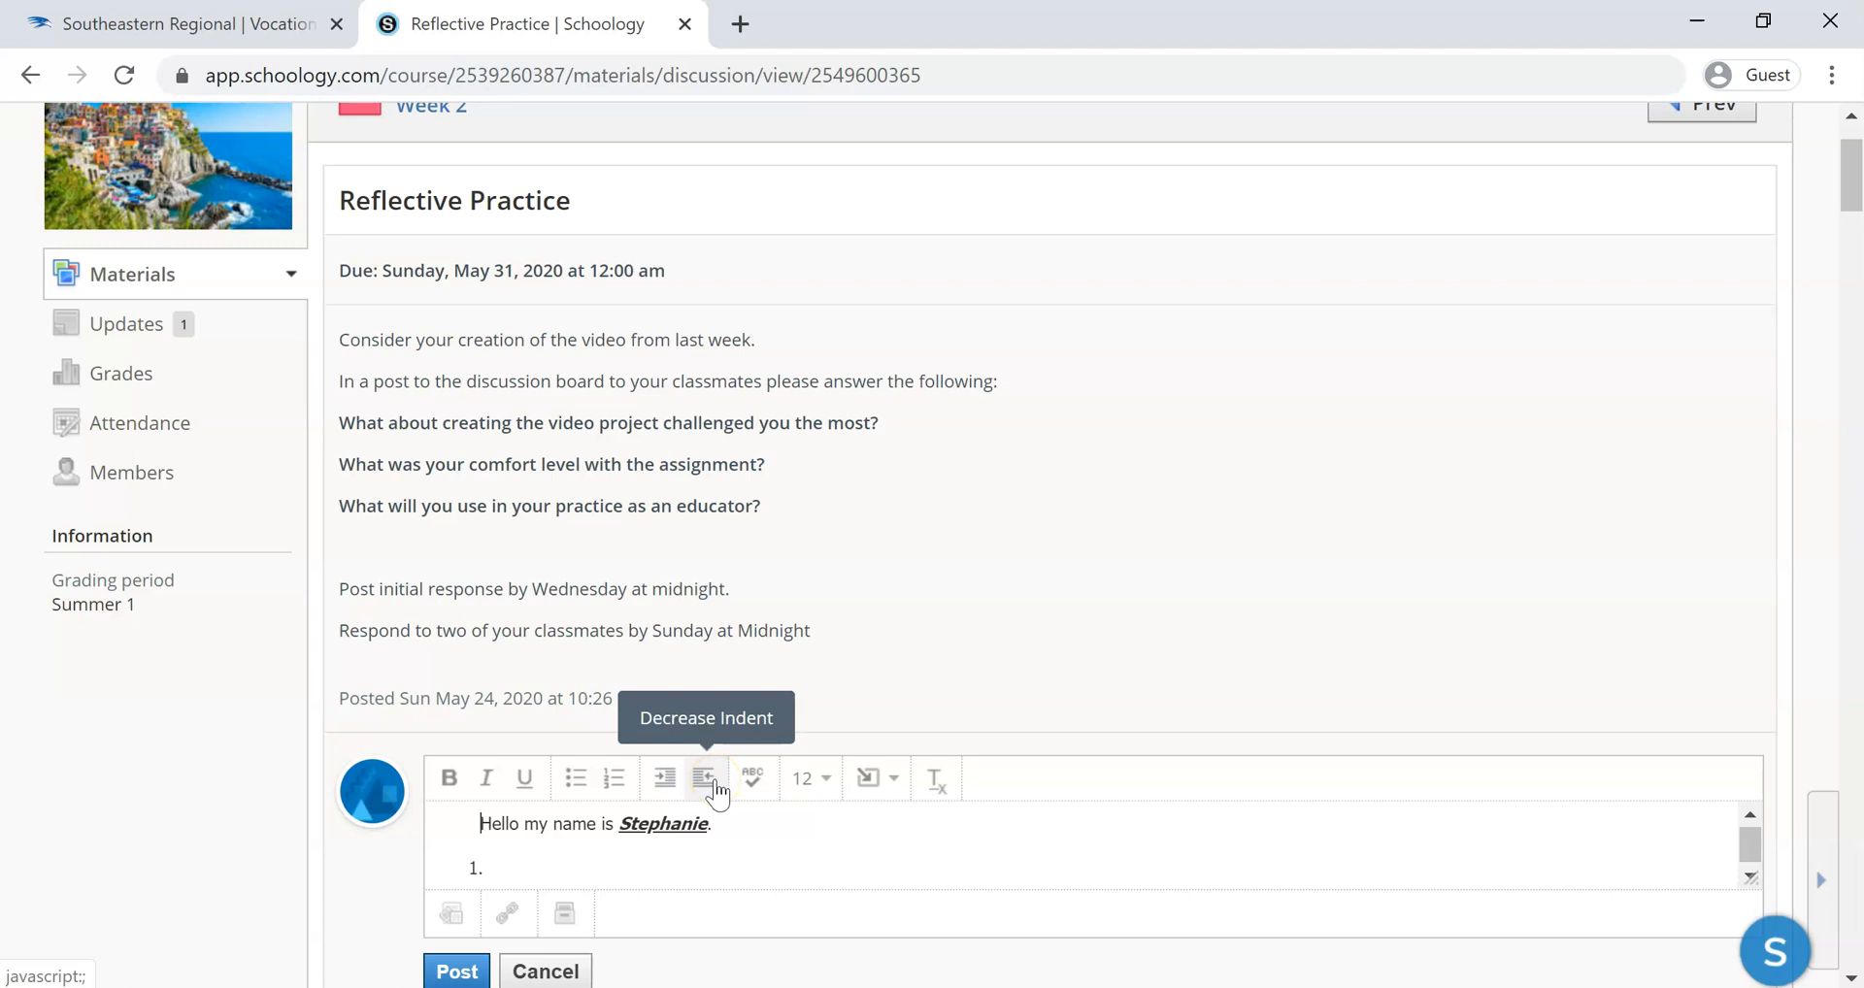
pyautogui.click(716, 789)
# Turn on spellcheck for the comment
pyautogui.click(717, 849)
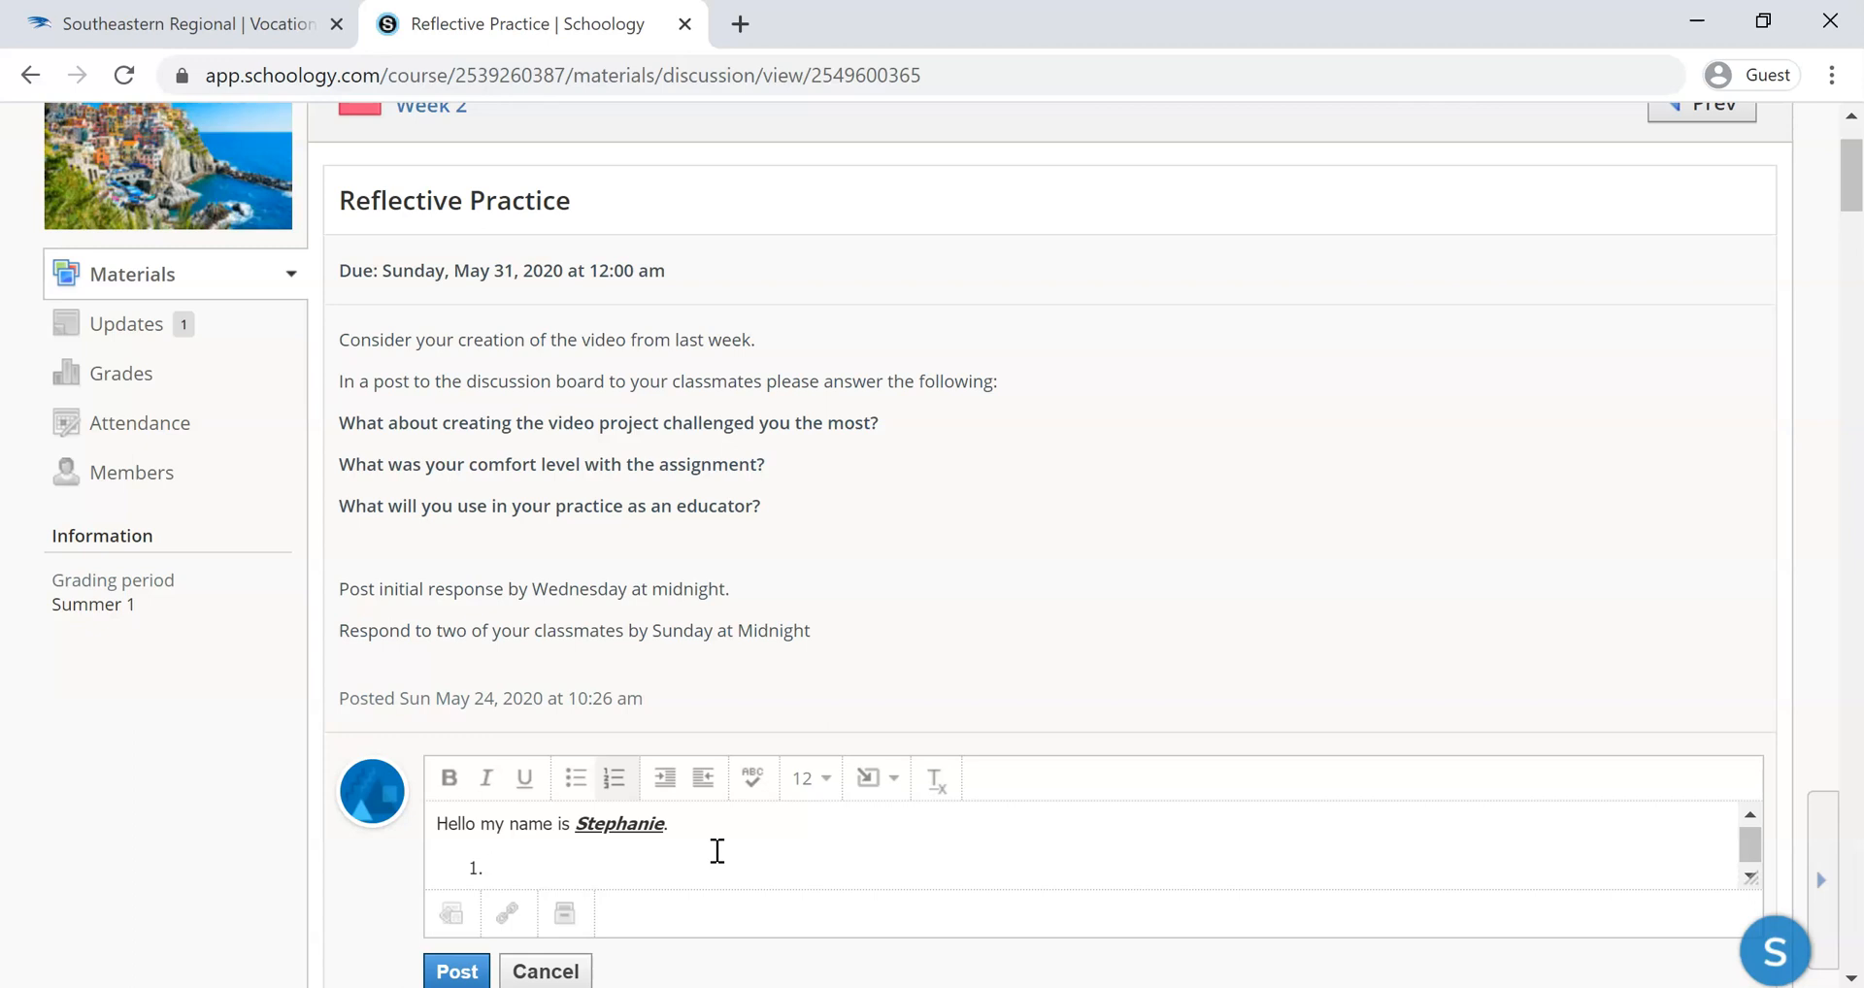
pyautogui.click(757, 781)
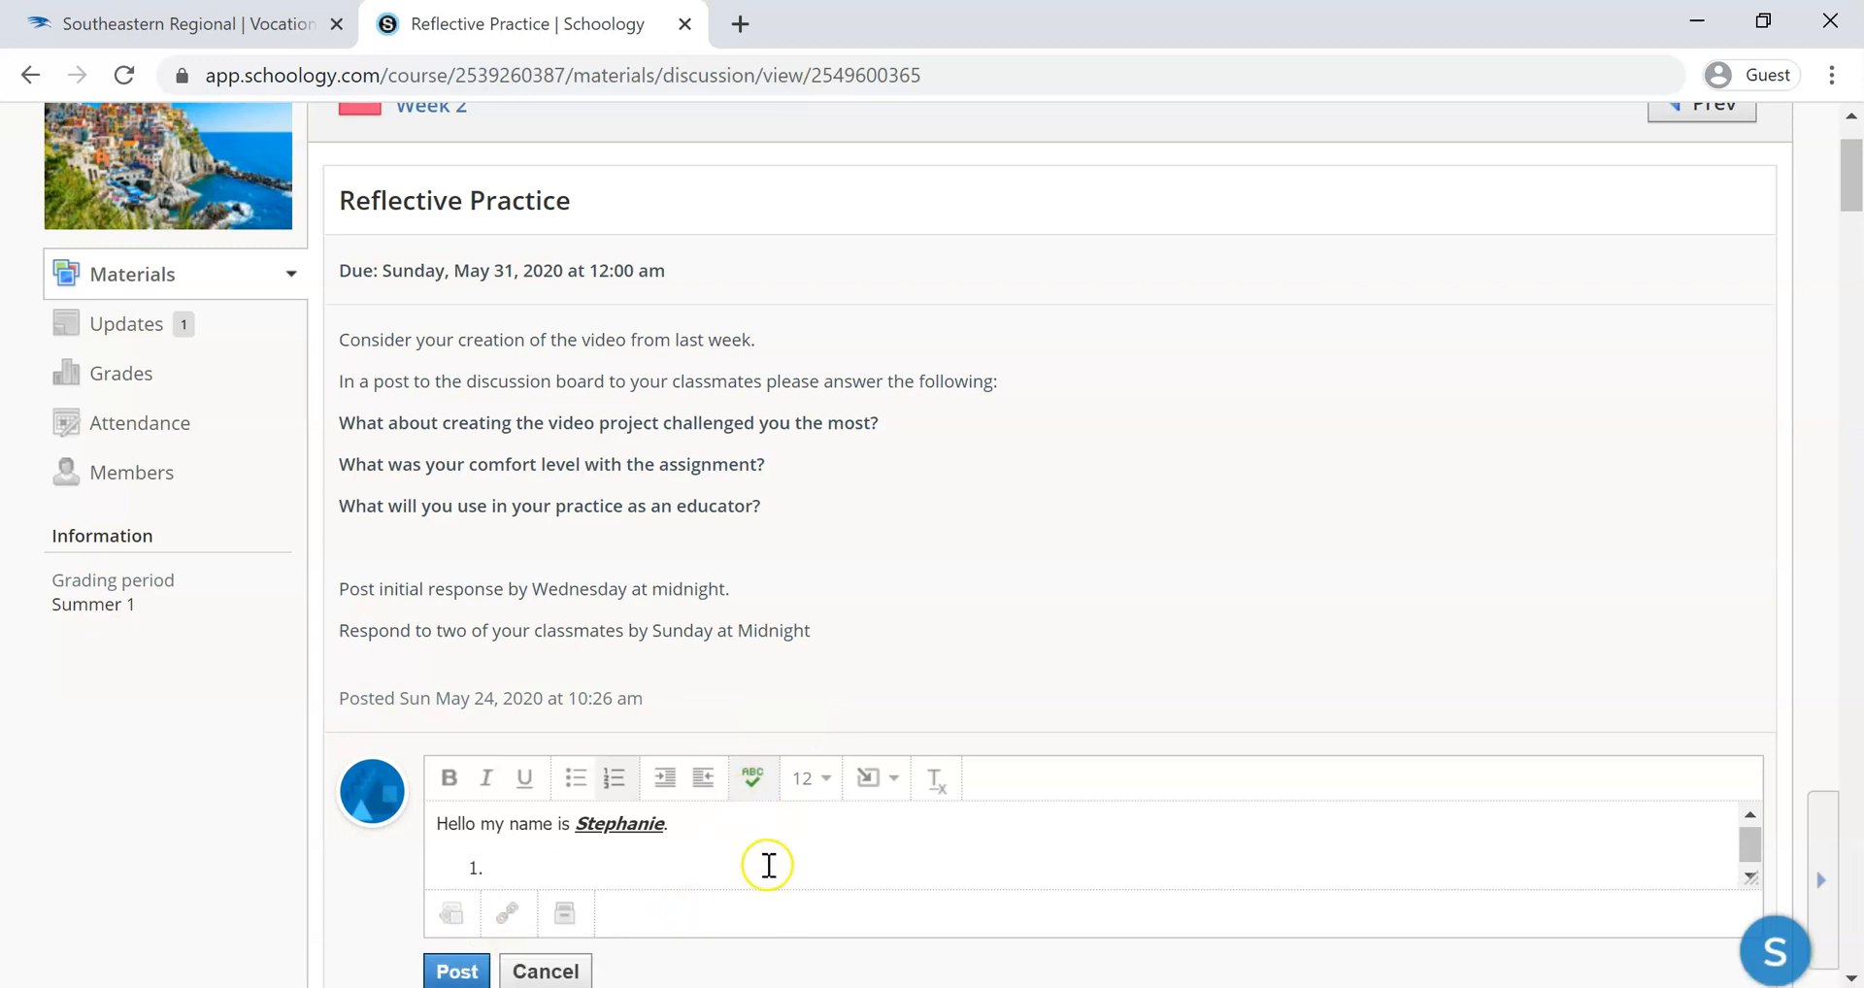
# Try font size 13 on the first name in the greeting and set it back to 12
pyautogui.moveTo(669, 823); pyautogui.dragTo(568, 823)
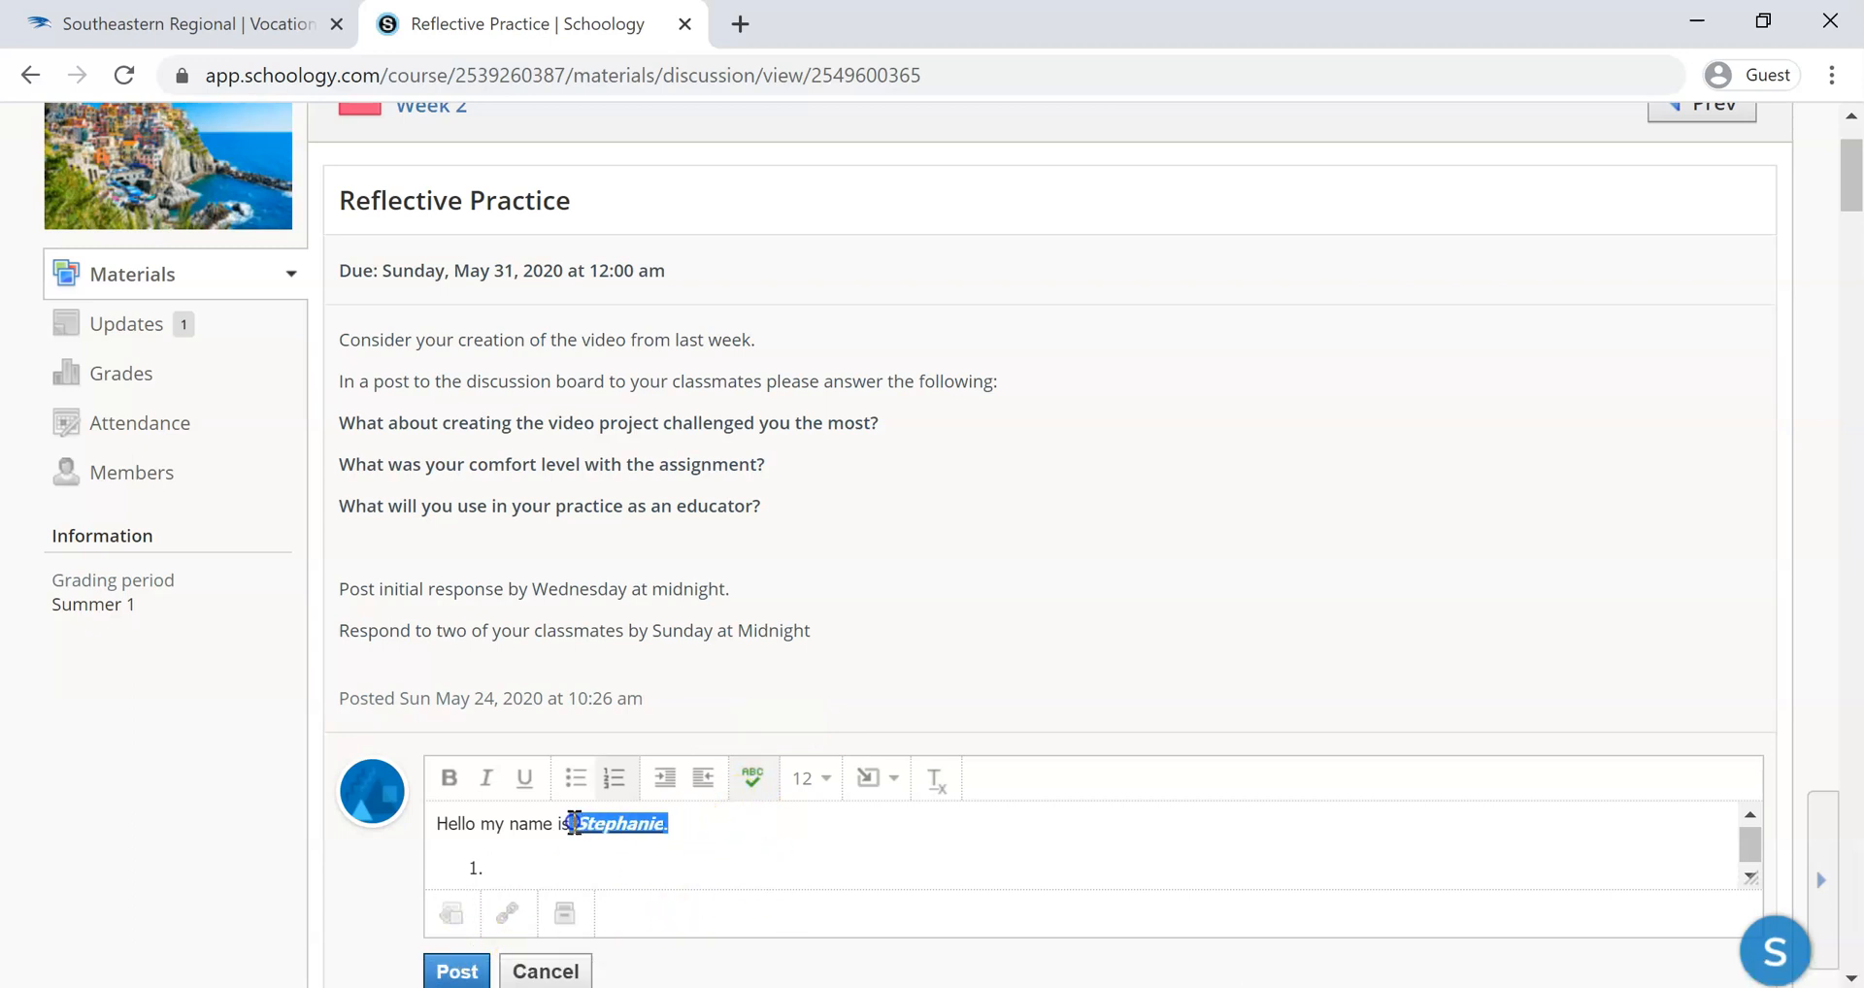
pyautogui.click(823, 777)
pyautogui.click(832, 917)
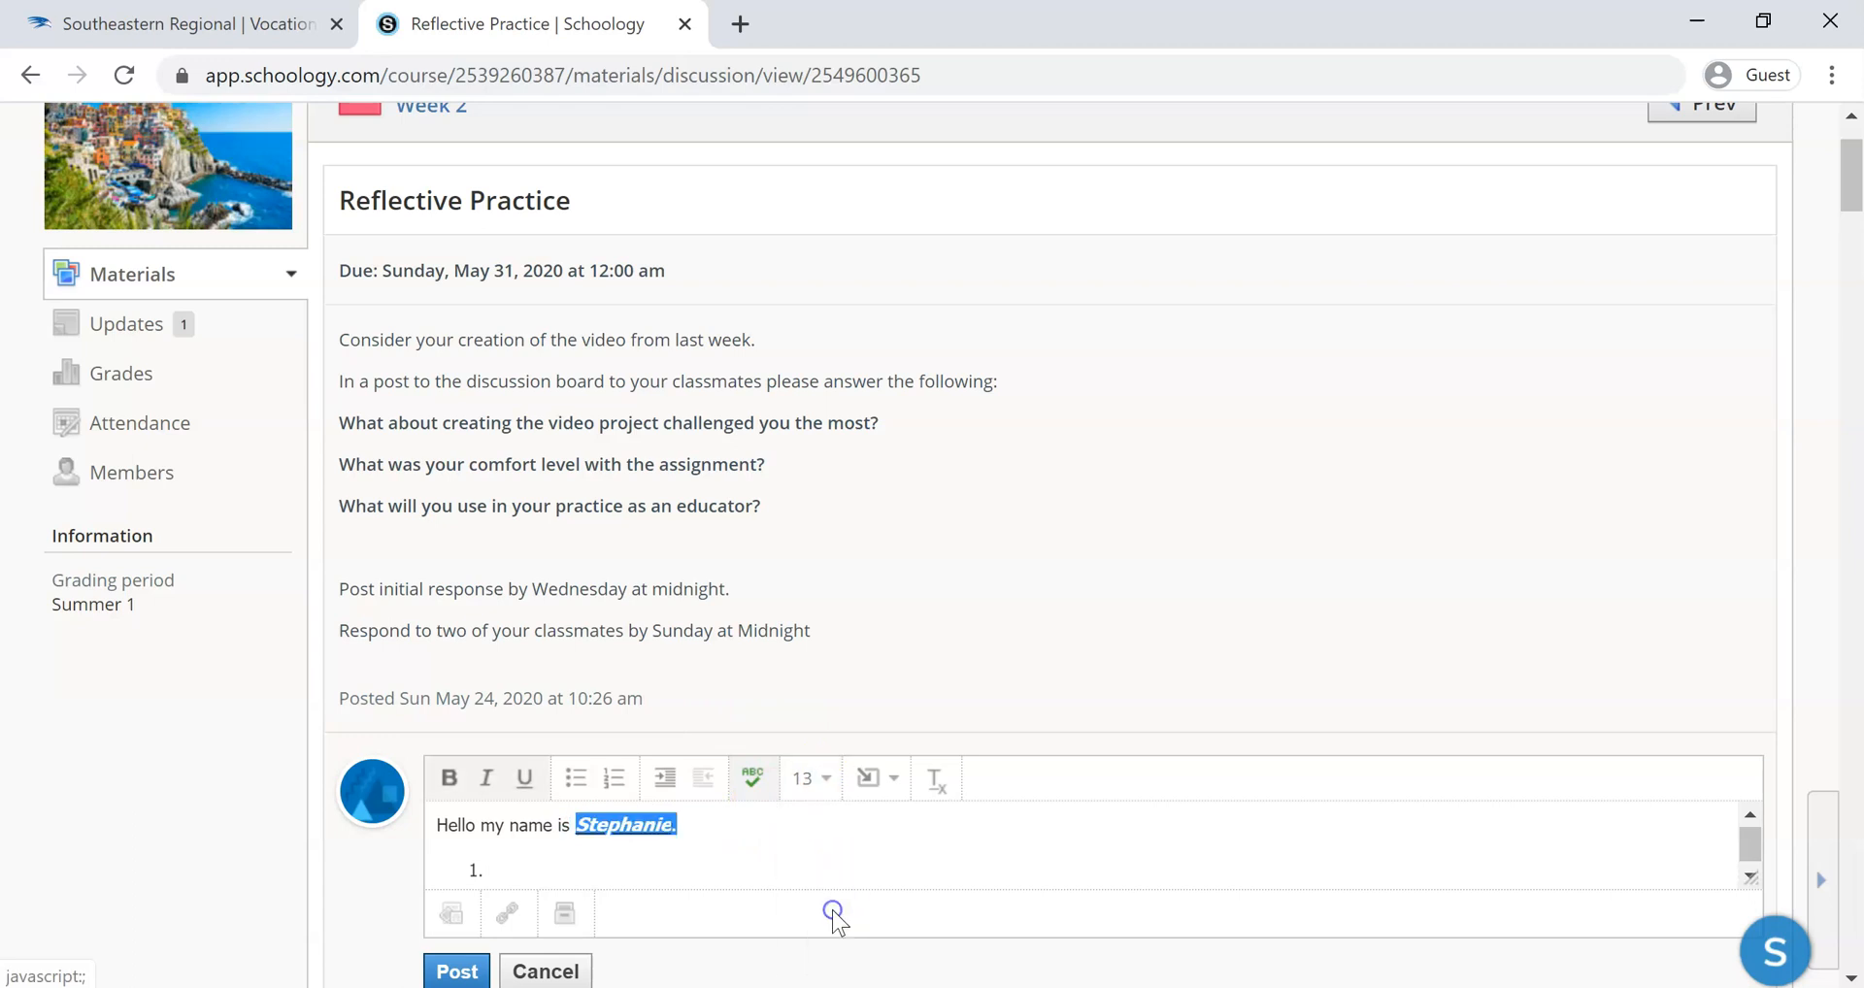
pyautogui.click(818, 785)
pyautogui.click(823, 864)
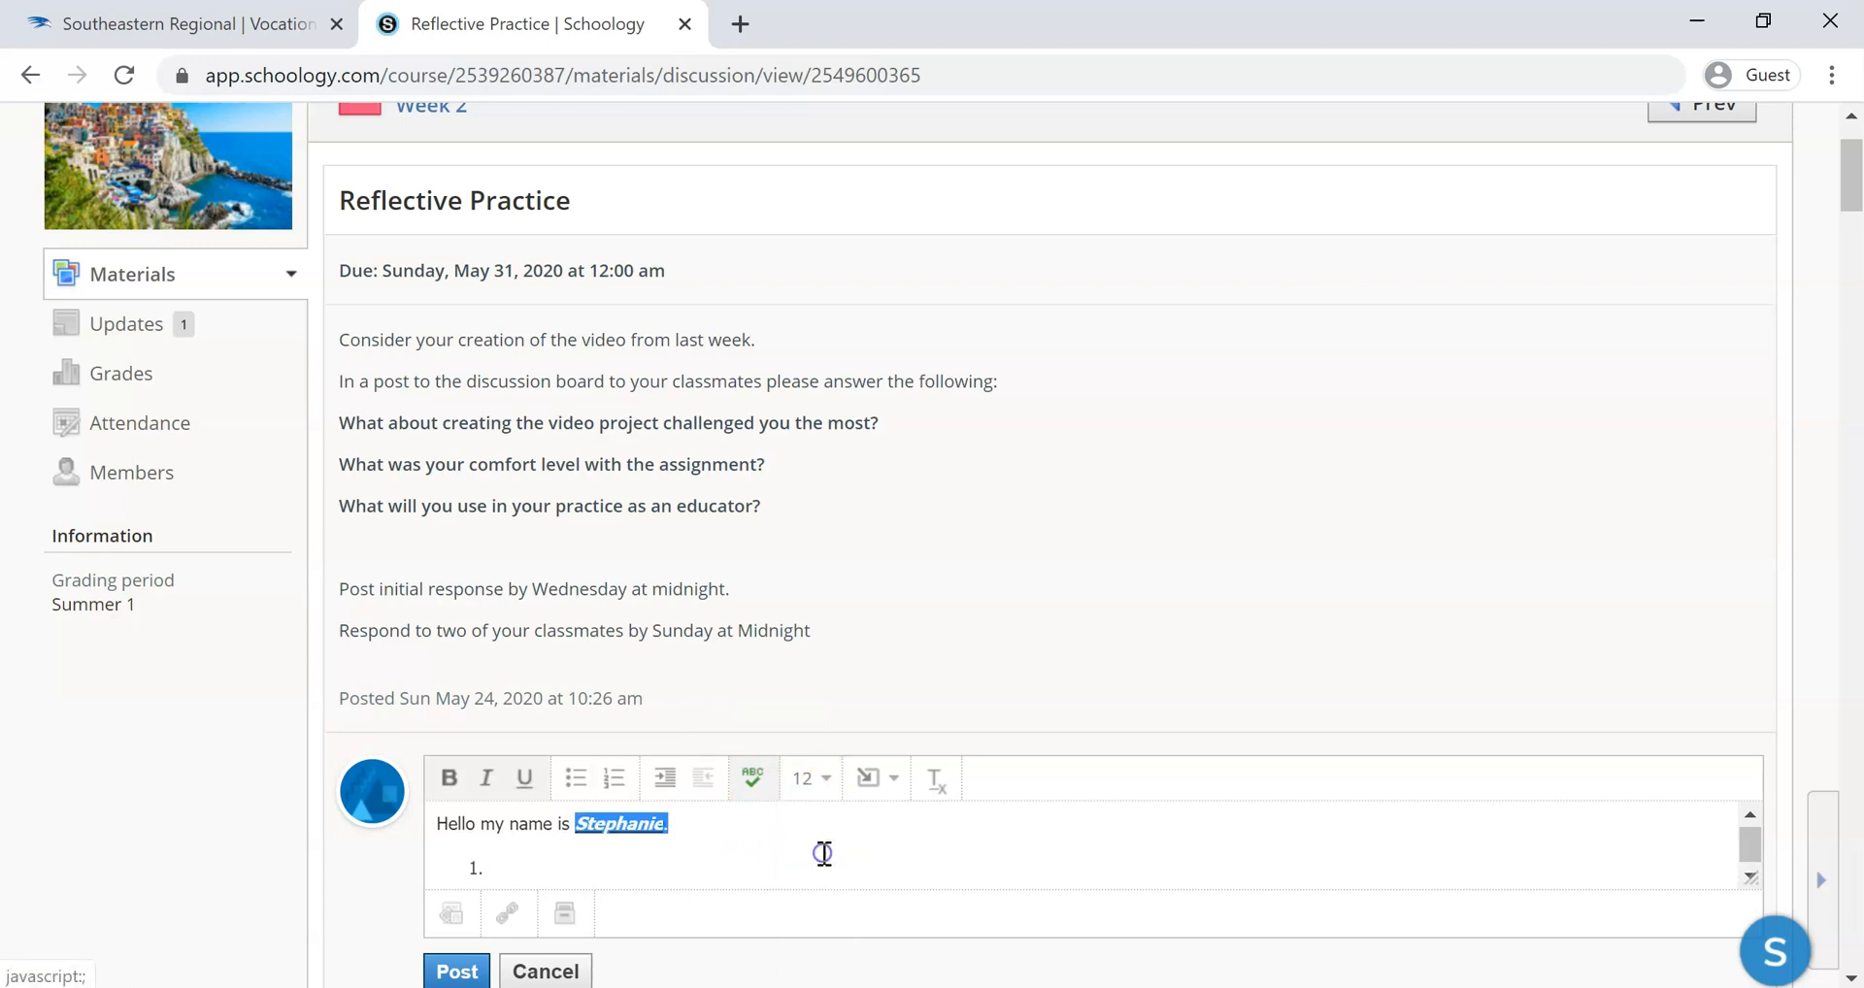
# Remove the empty numbered item below the greeting and start a plain new line there
pyautogui.click(764, 836)
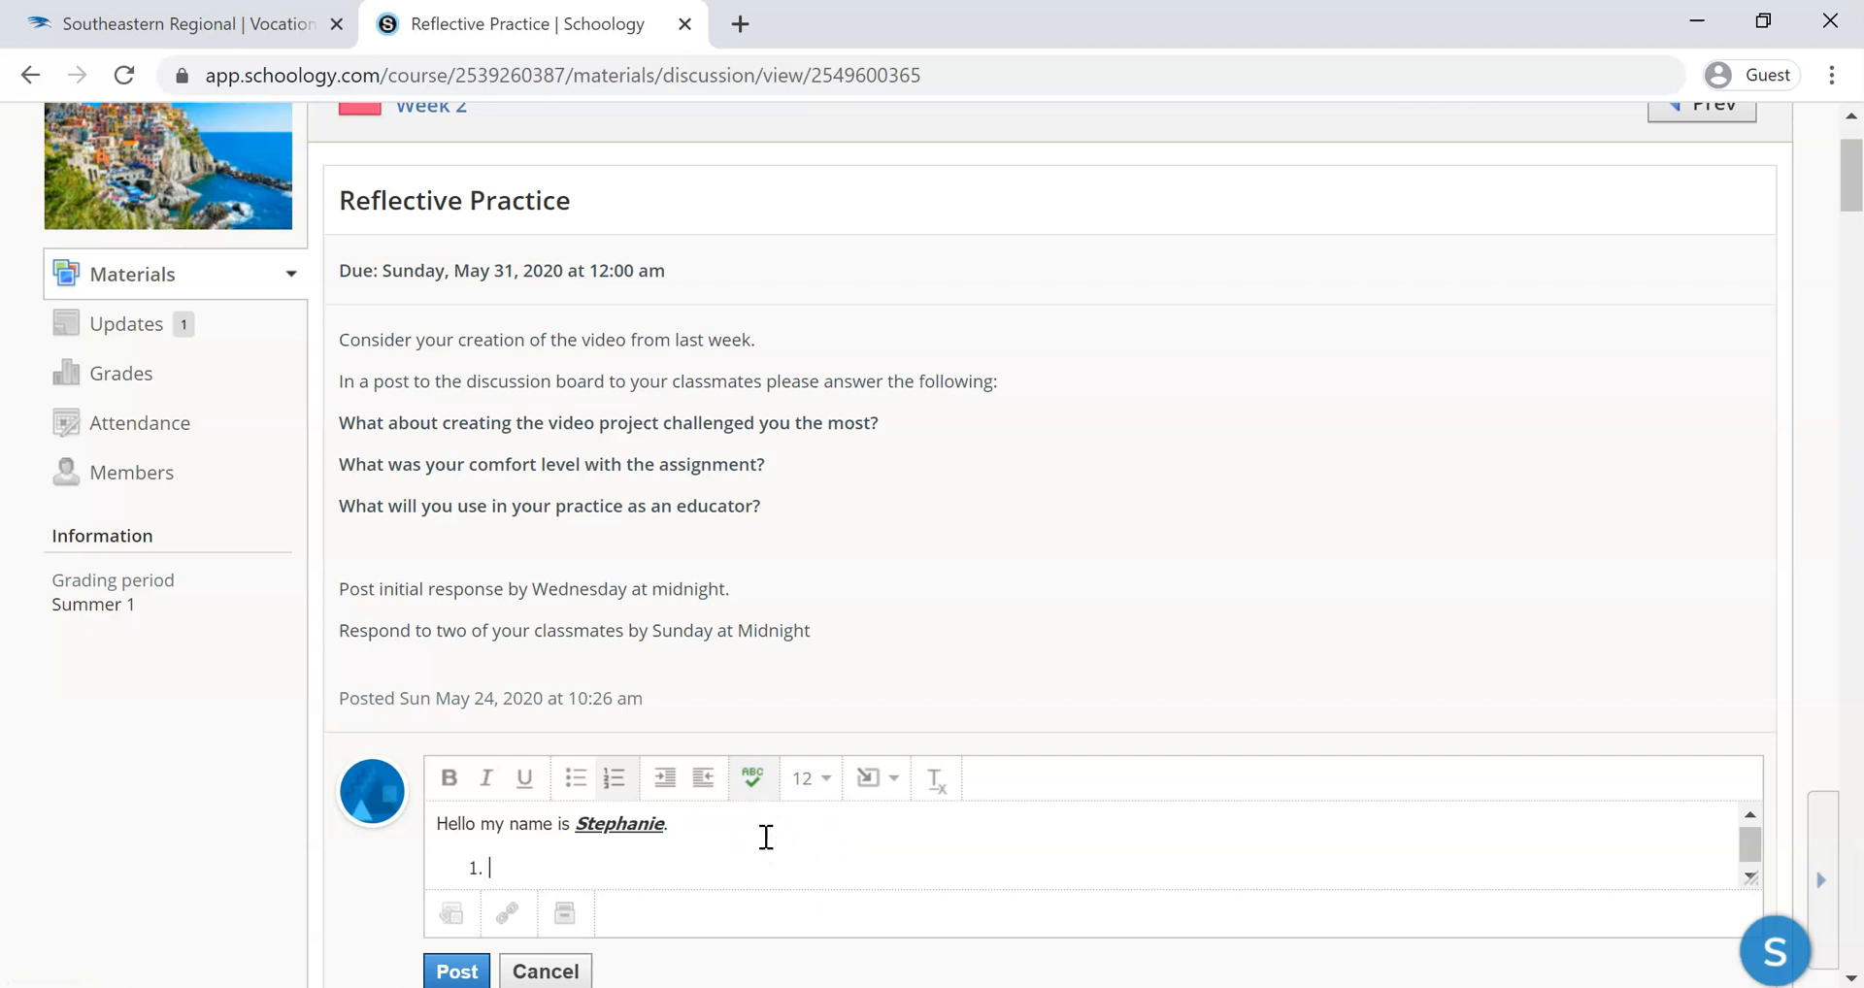
pyautogui.press('BackSpace')
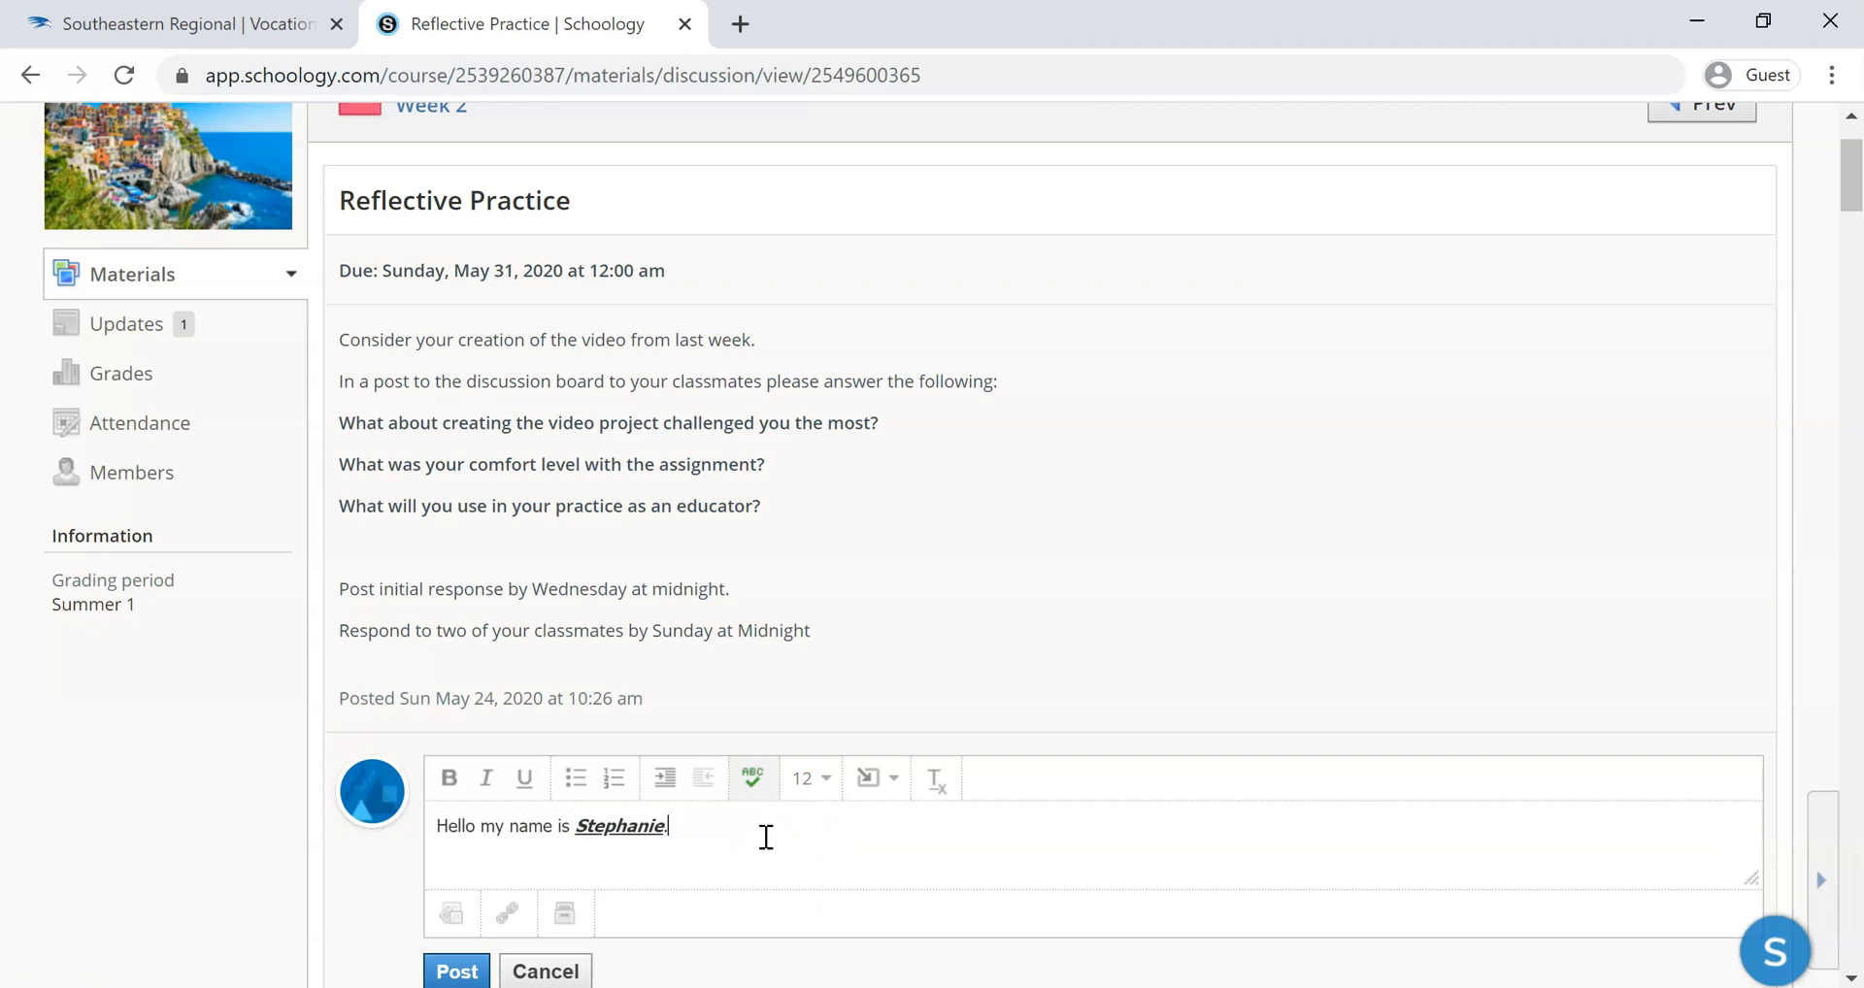
pyautogui.press('Return')
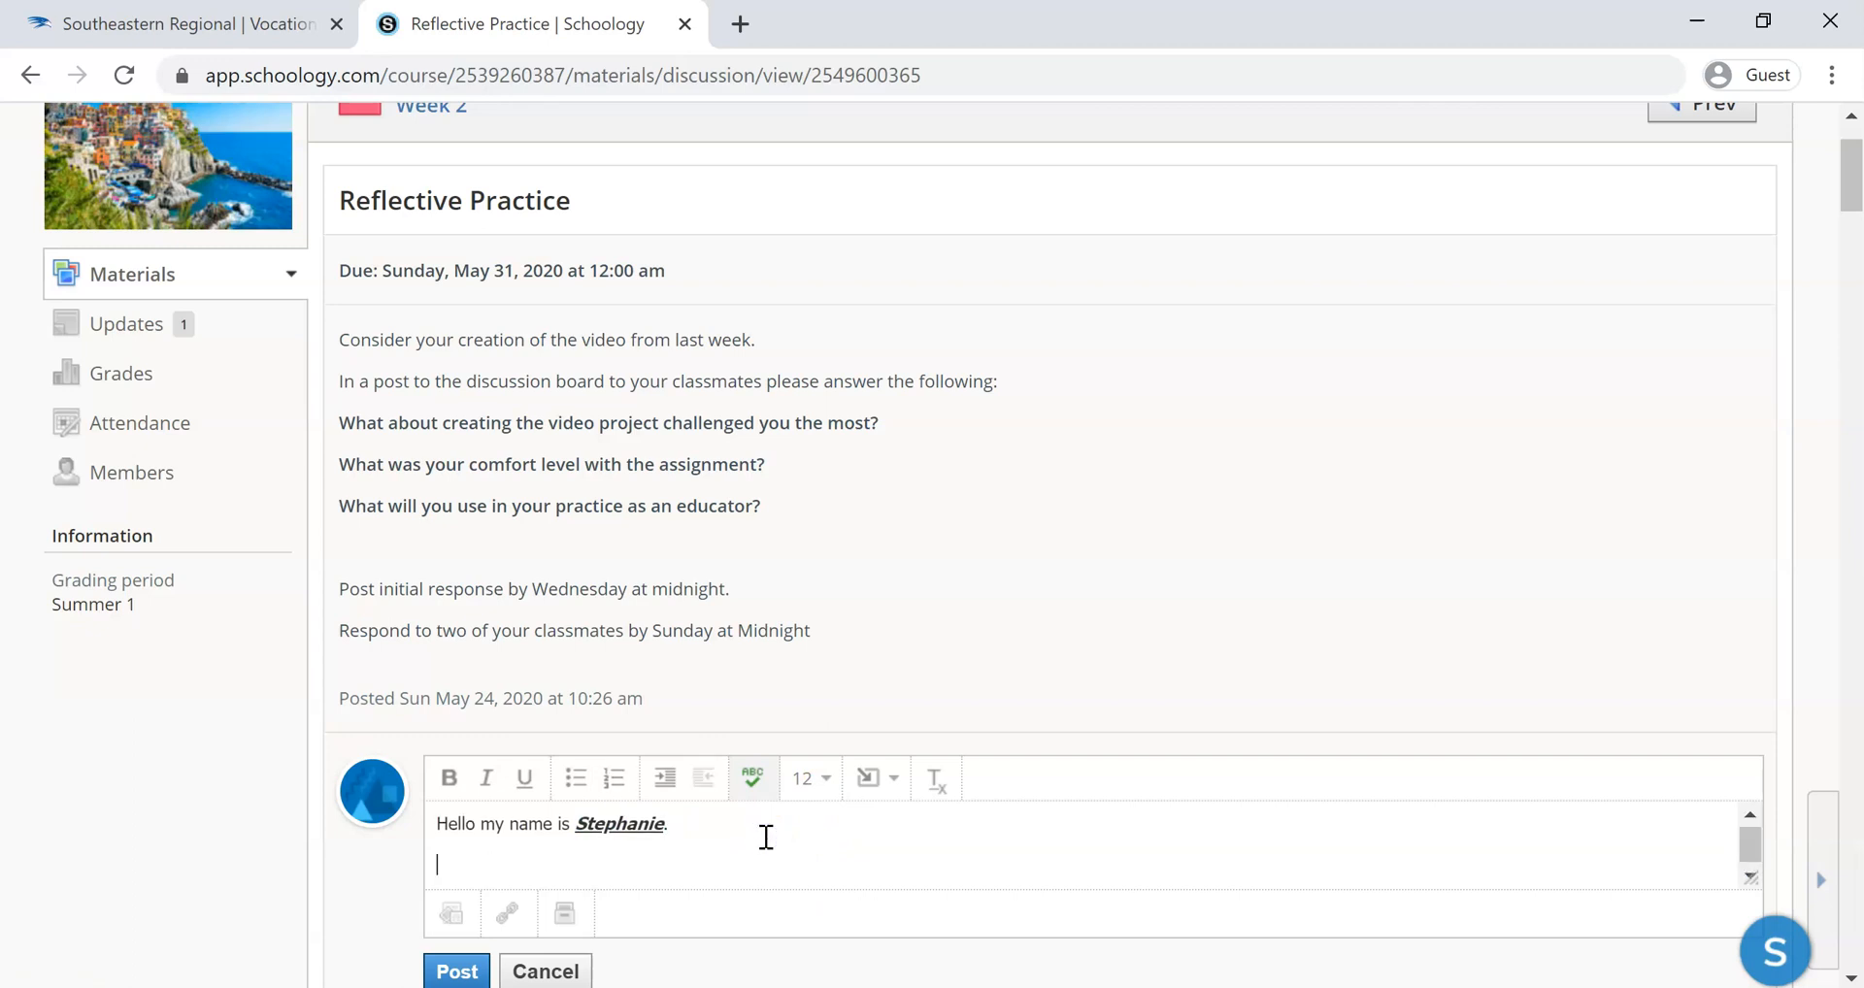
pyautogui.click(864, 788)
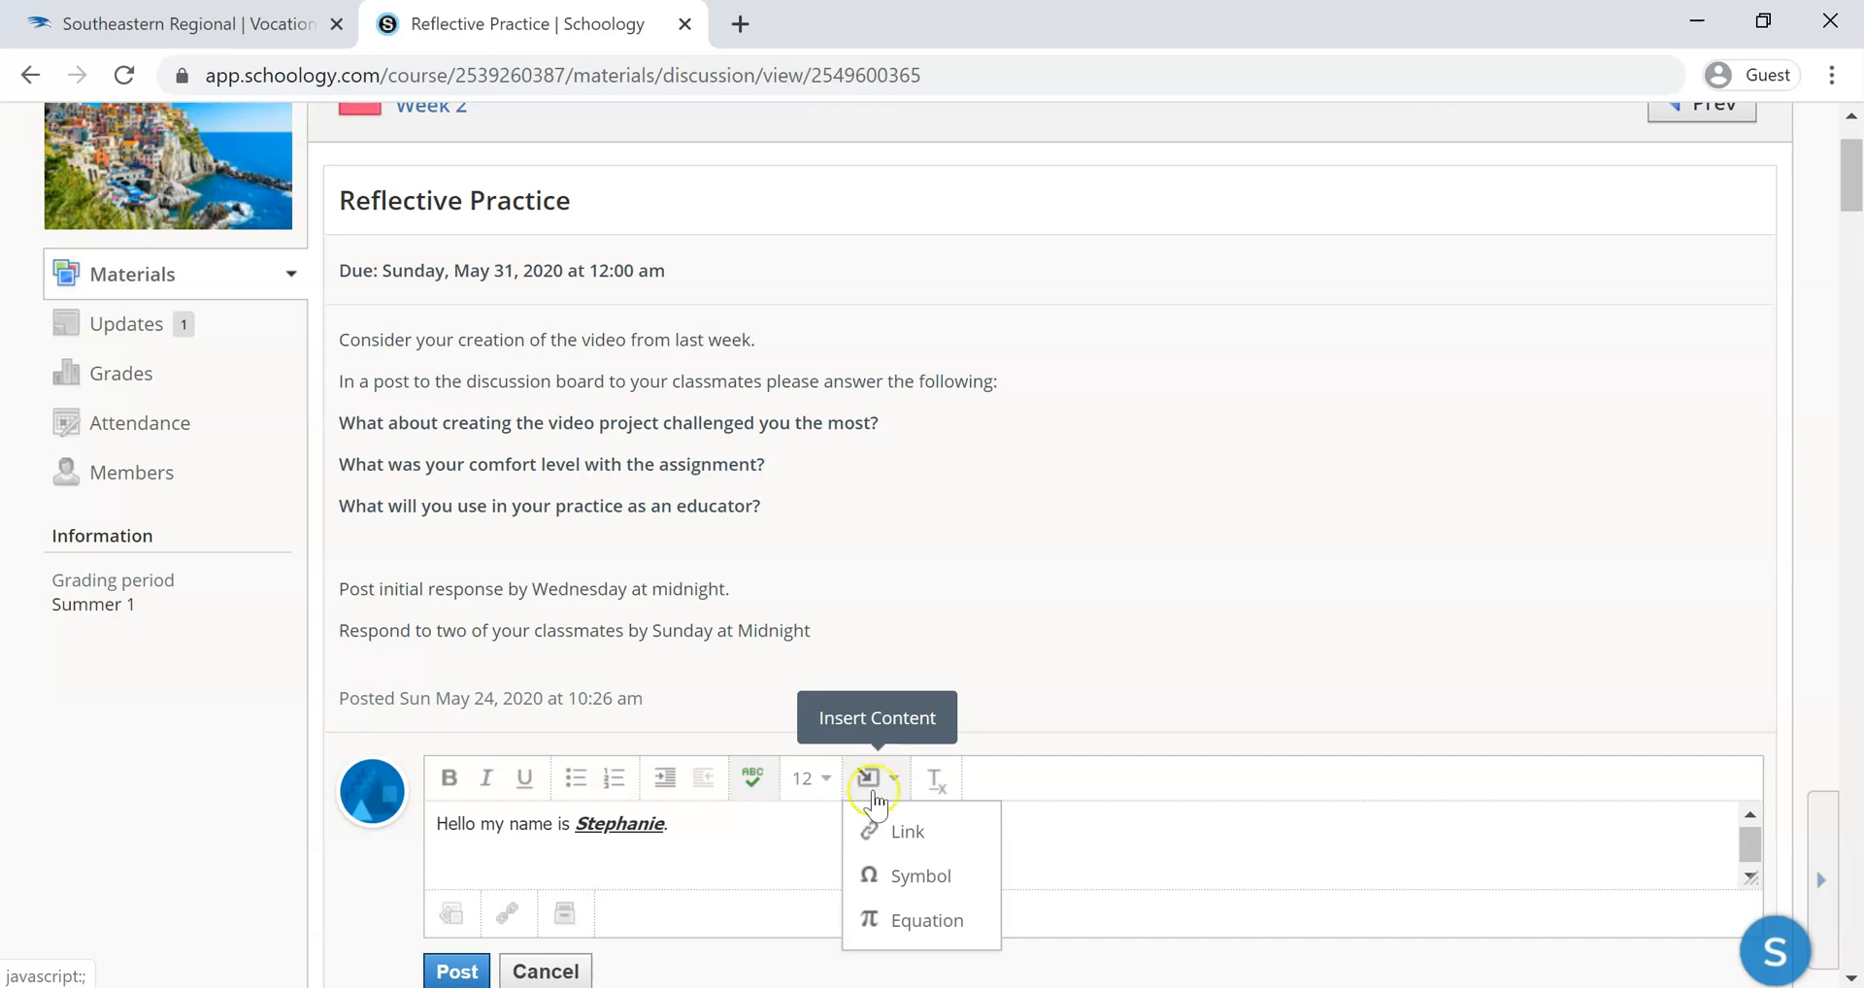
pyautogui.click(906, 831)
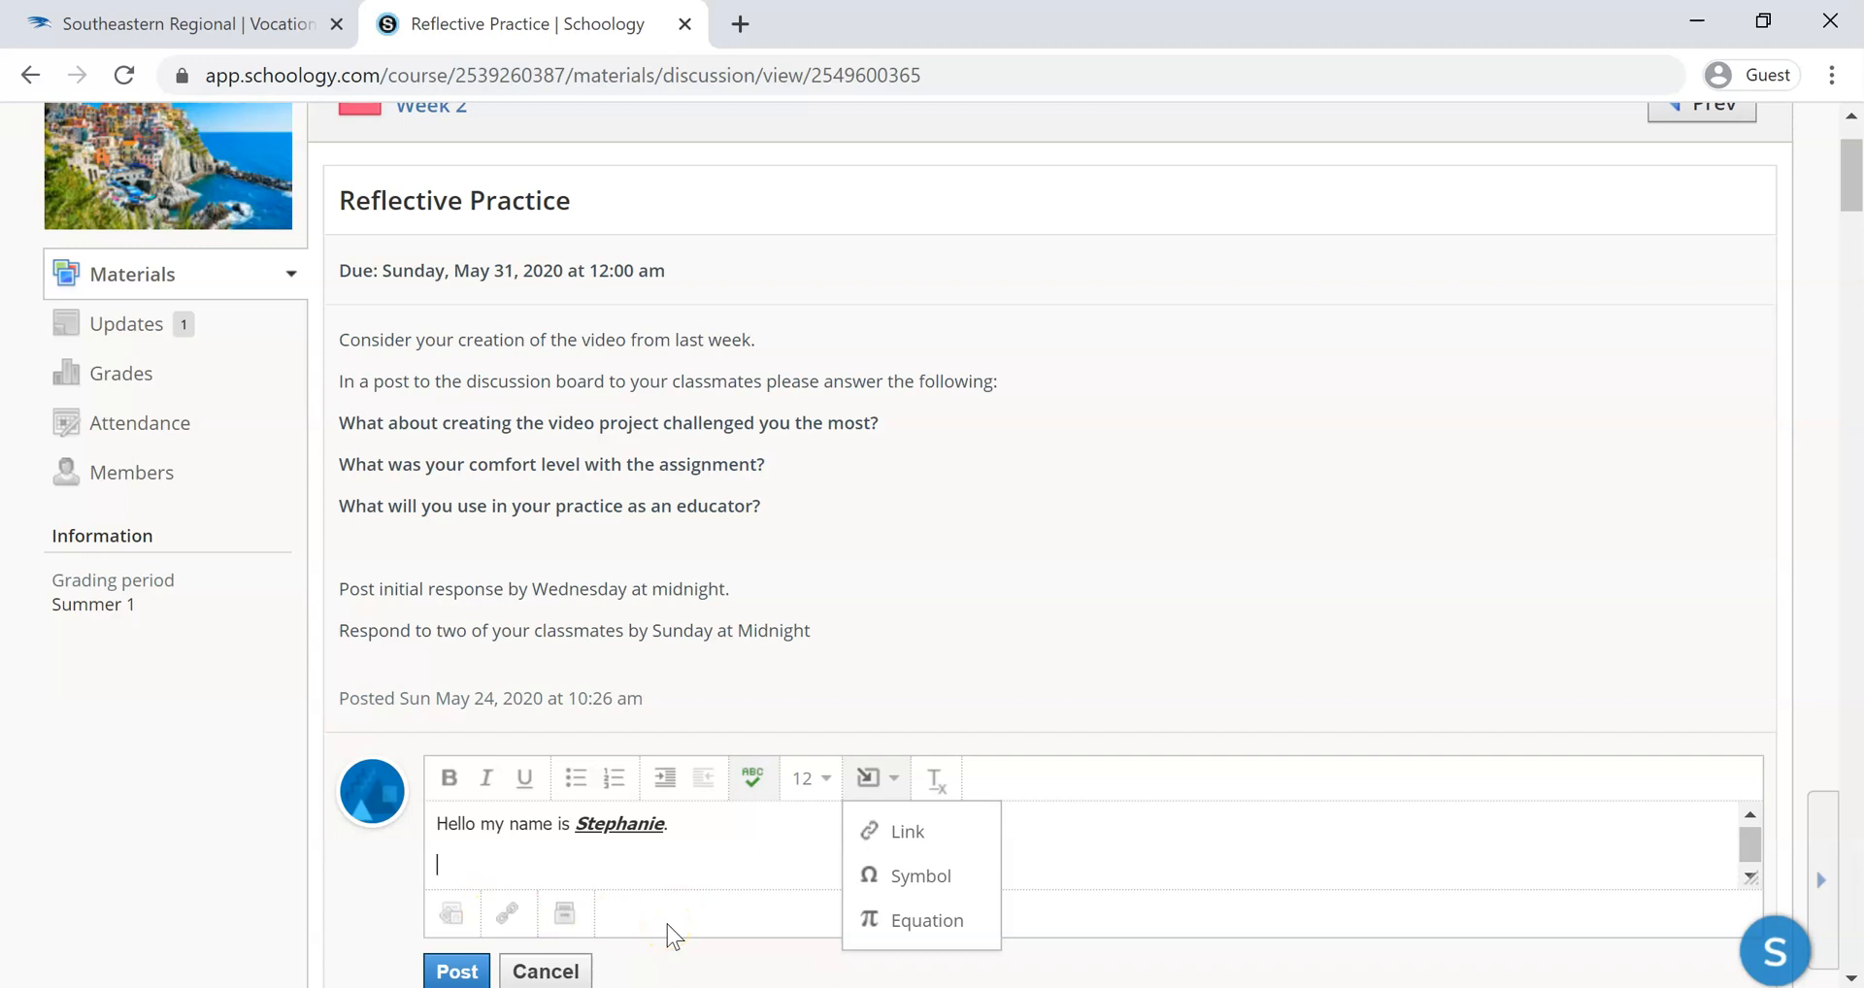
pyautogui.click(894, 833)
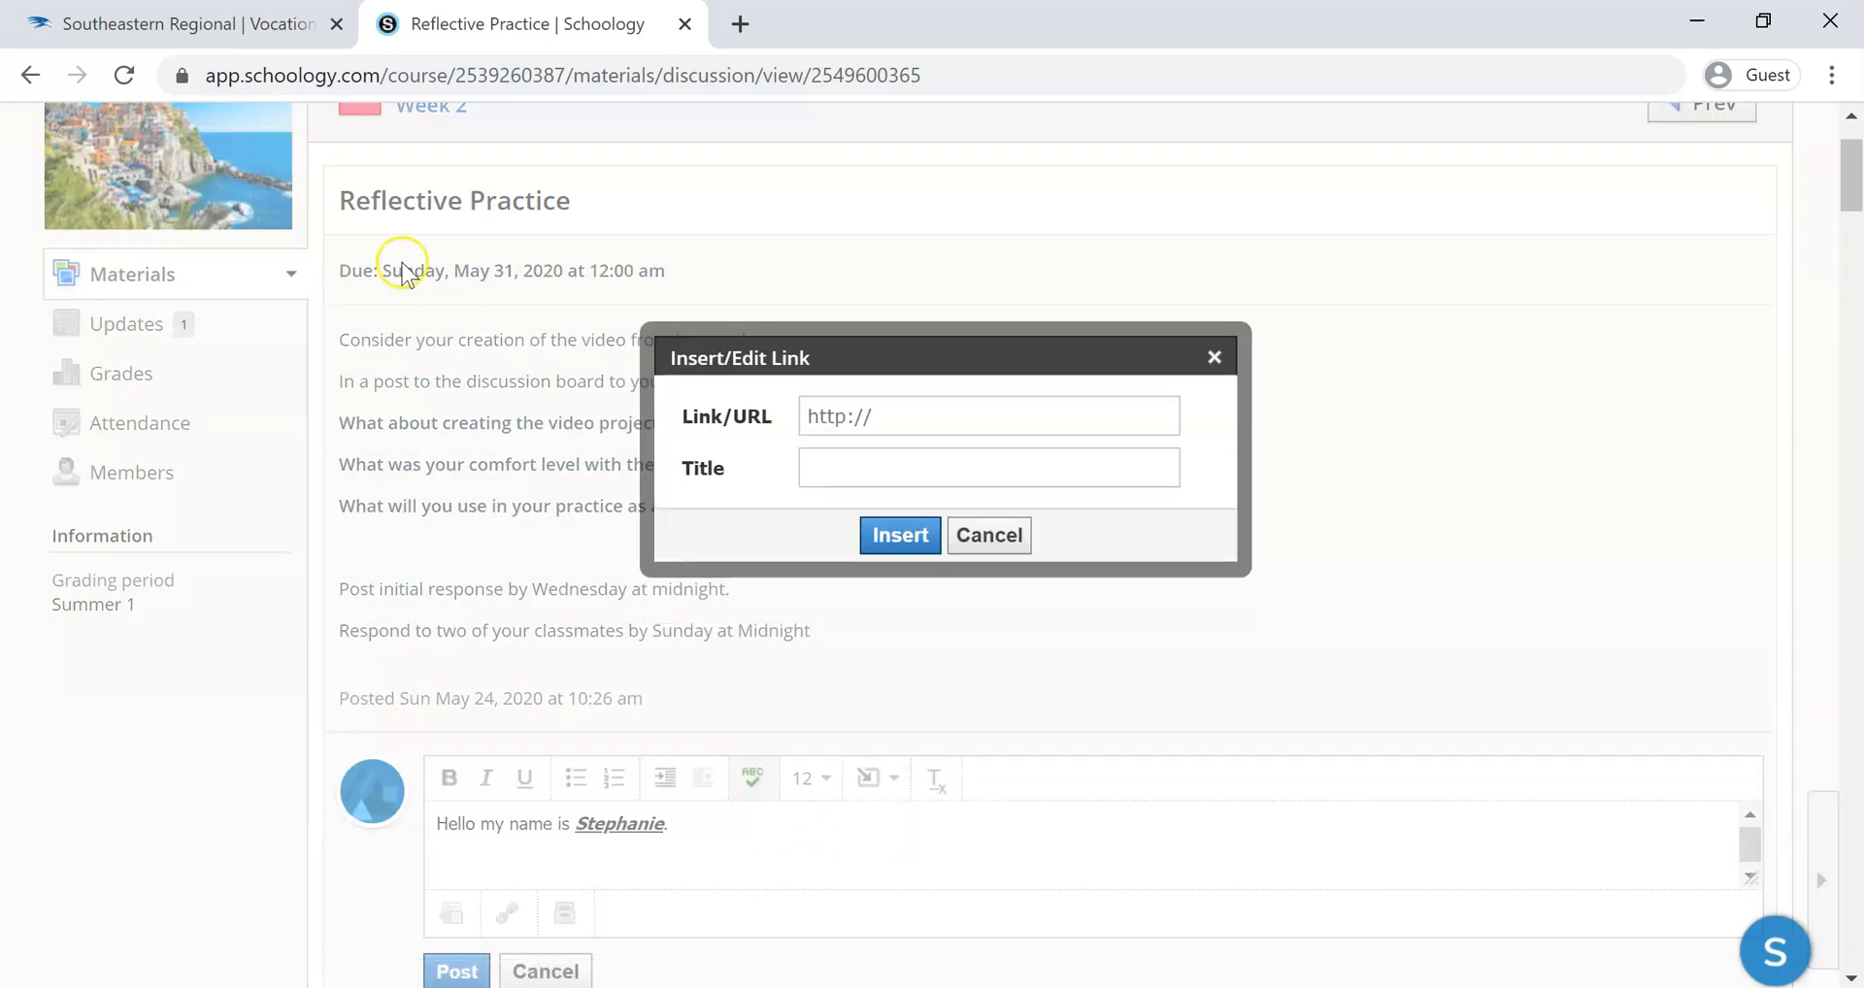
pyautogui.click(257, 29)
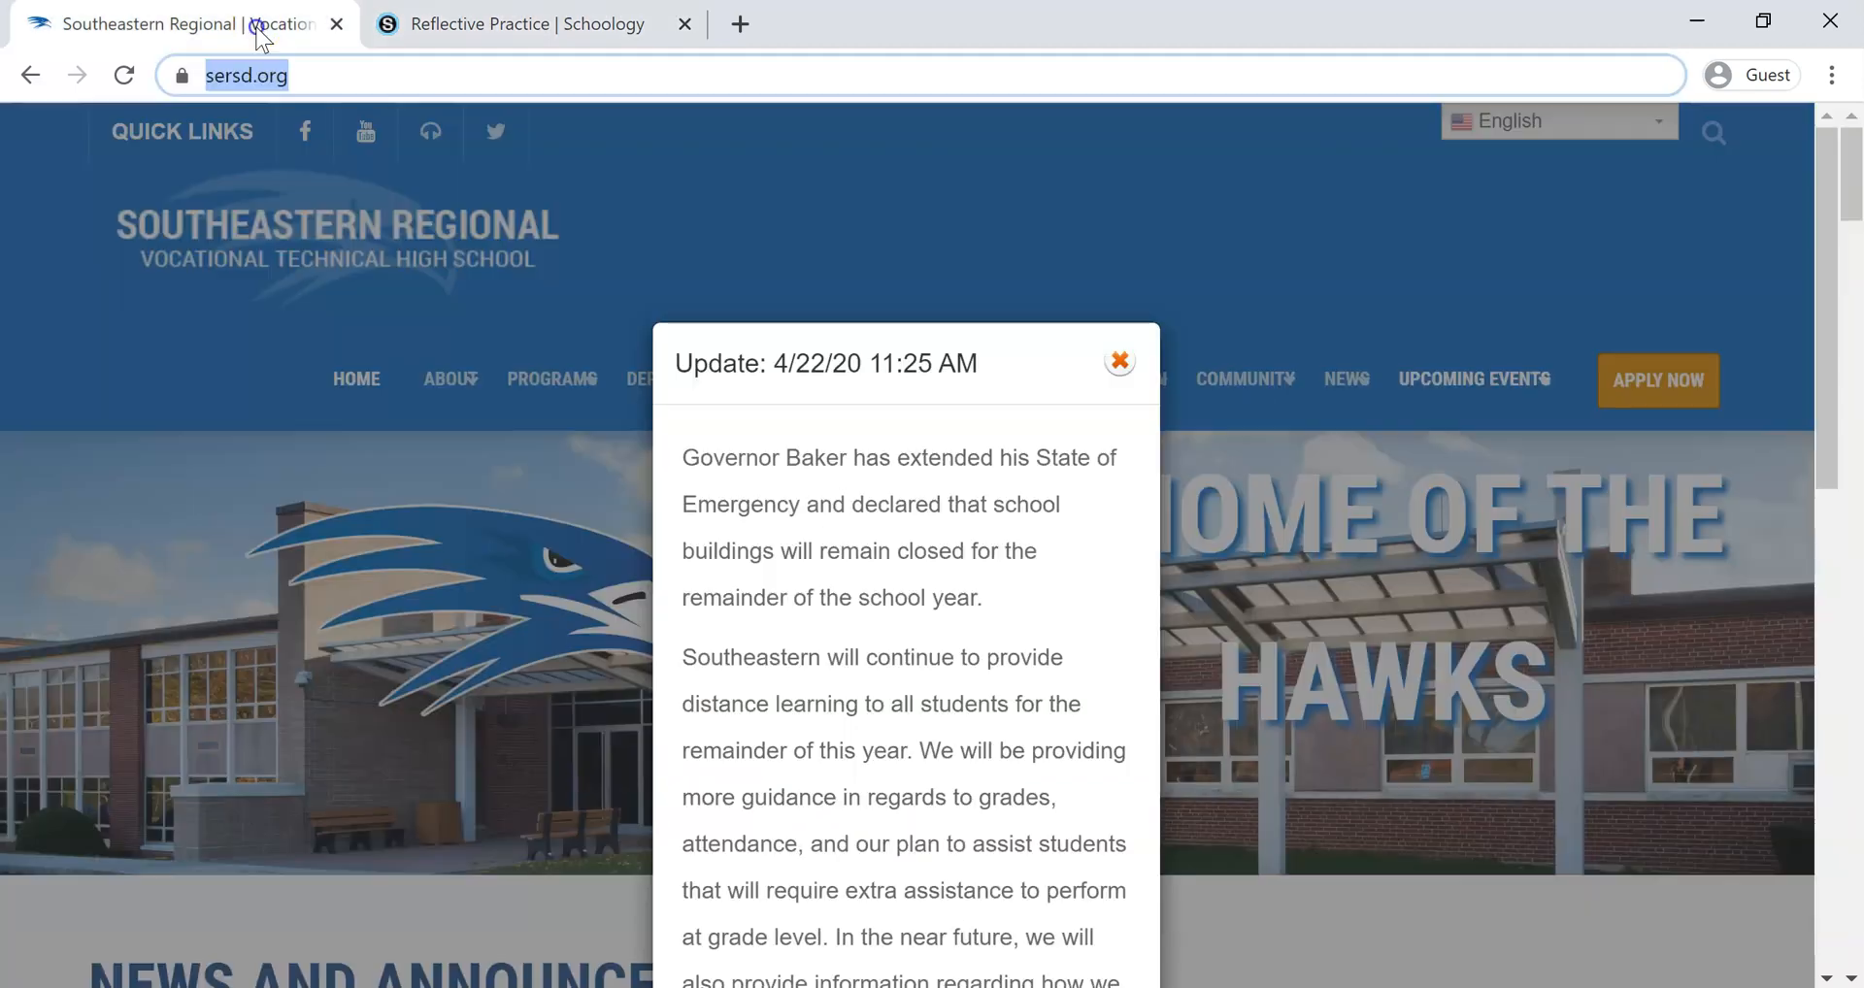
pyautogui.rightClick(360, 82)
pyautogui.click(425, 236)
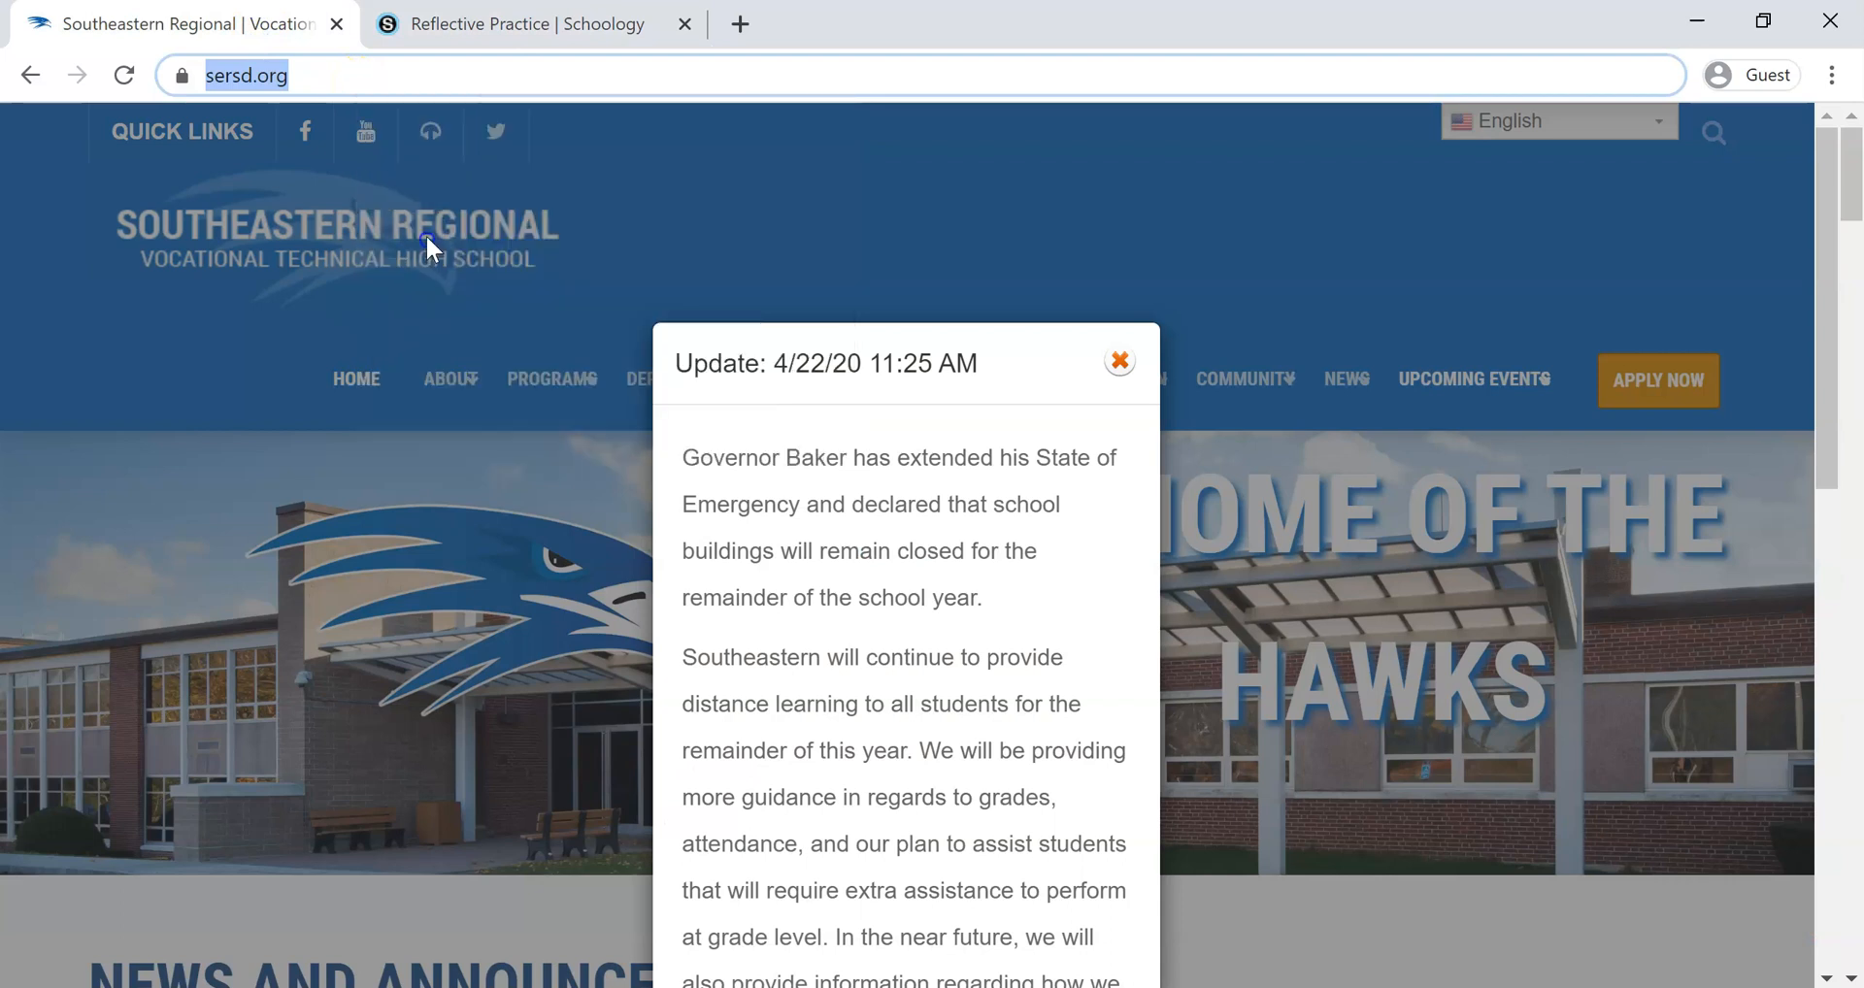
pyautogui.click(532, 29)
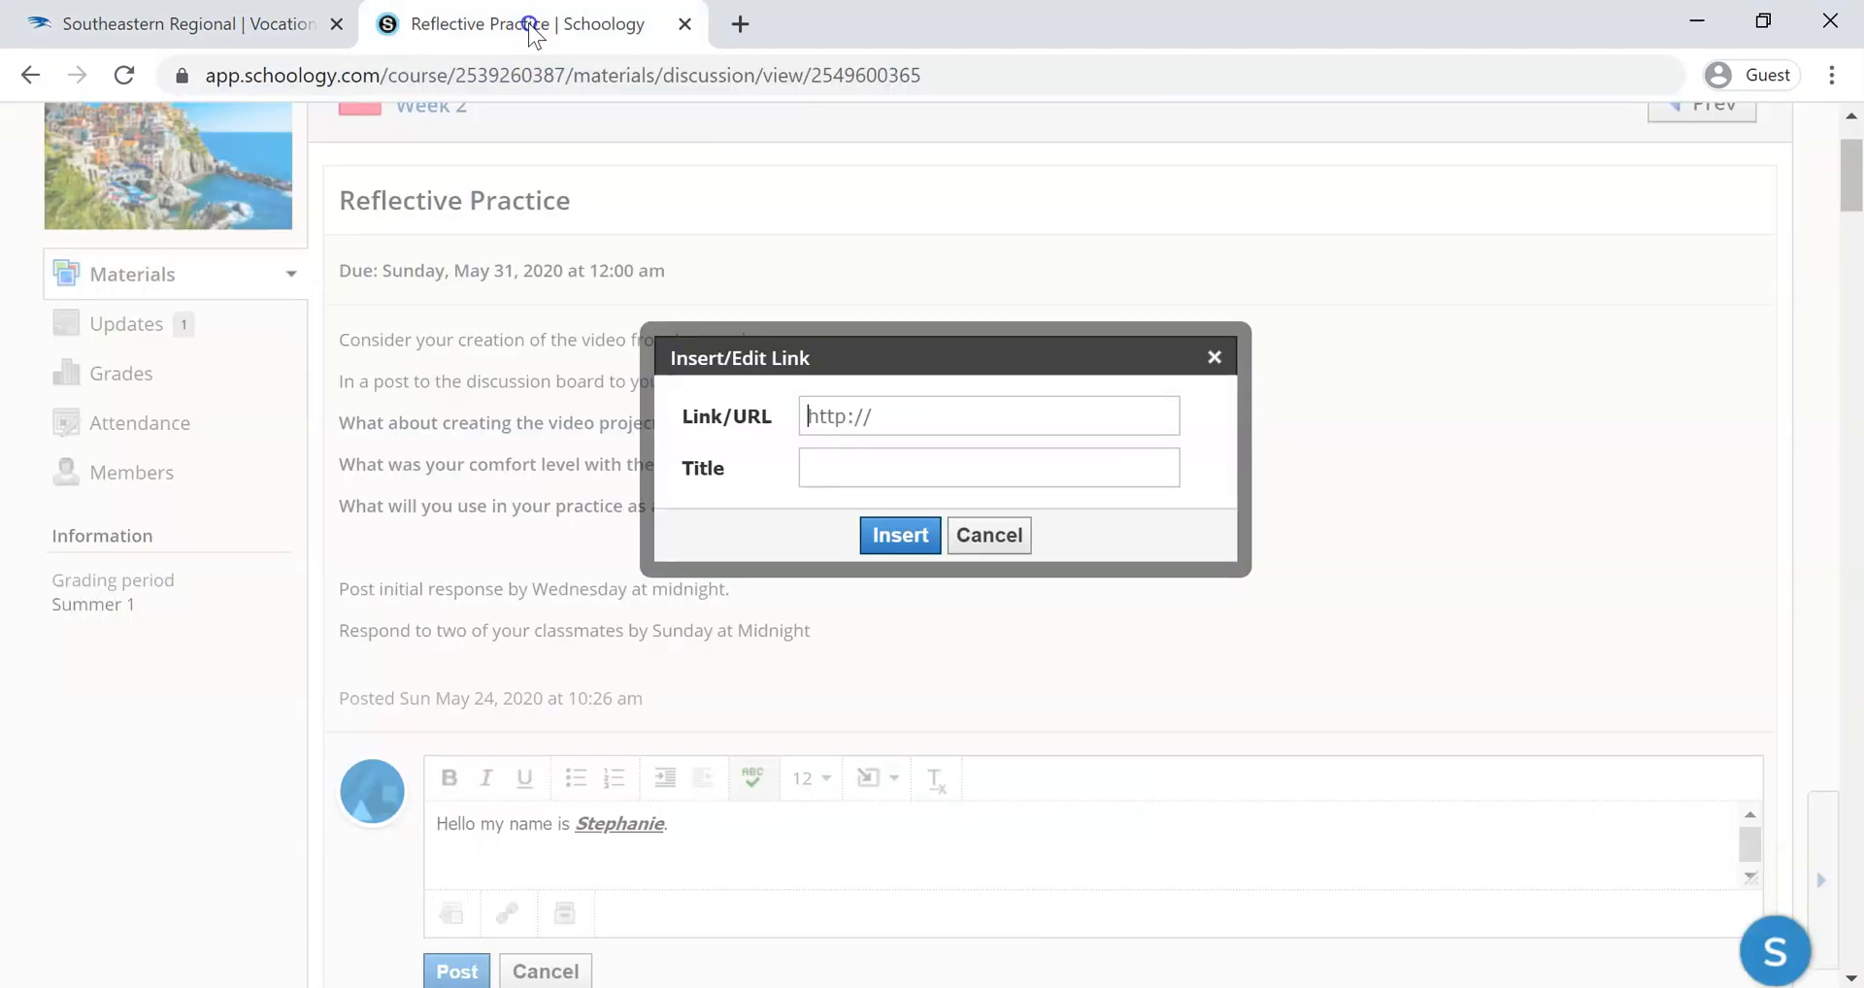
pyautogui.rightClick(858, 419)
pyautogui.click(942, 647)
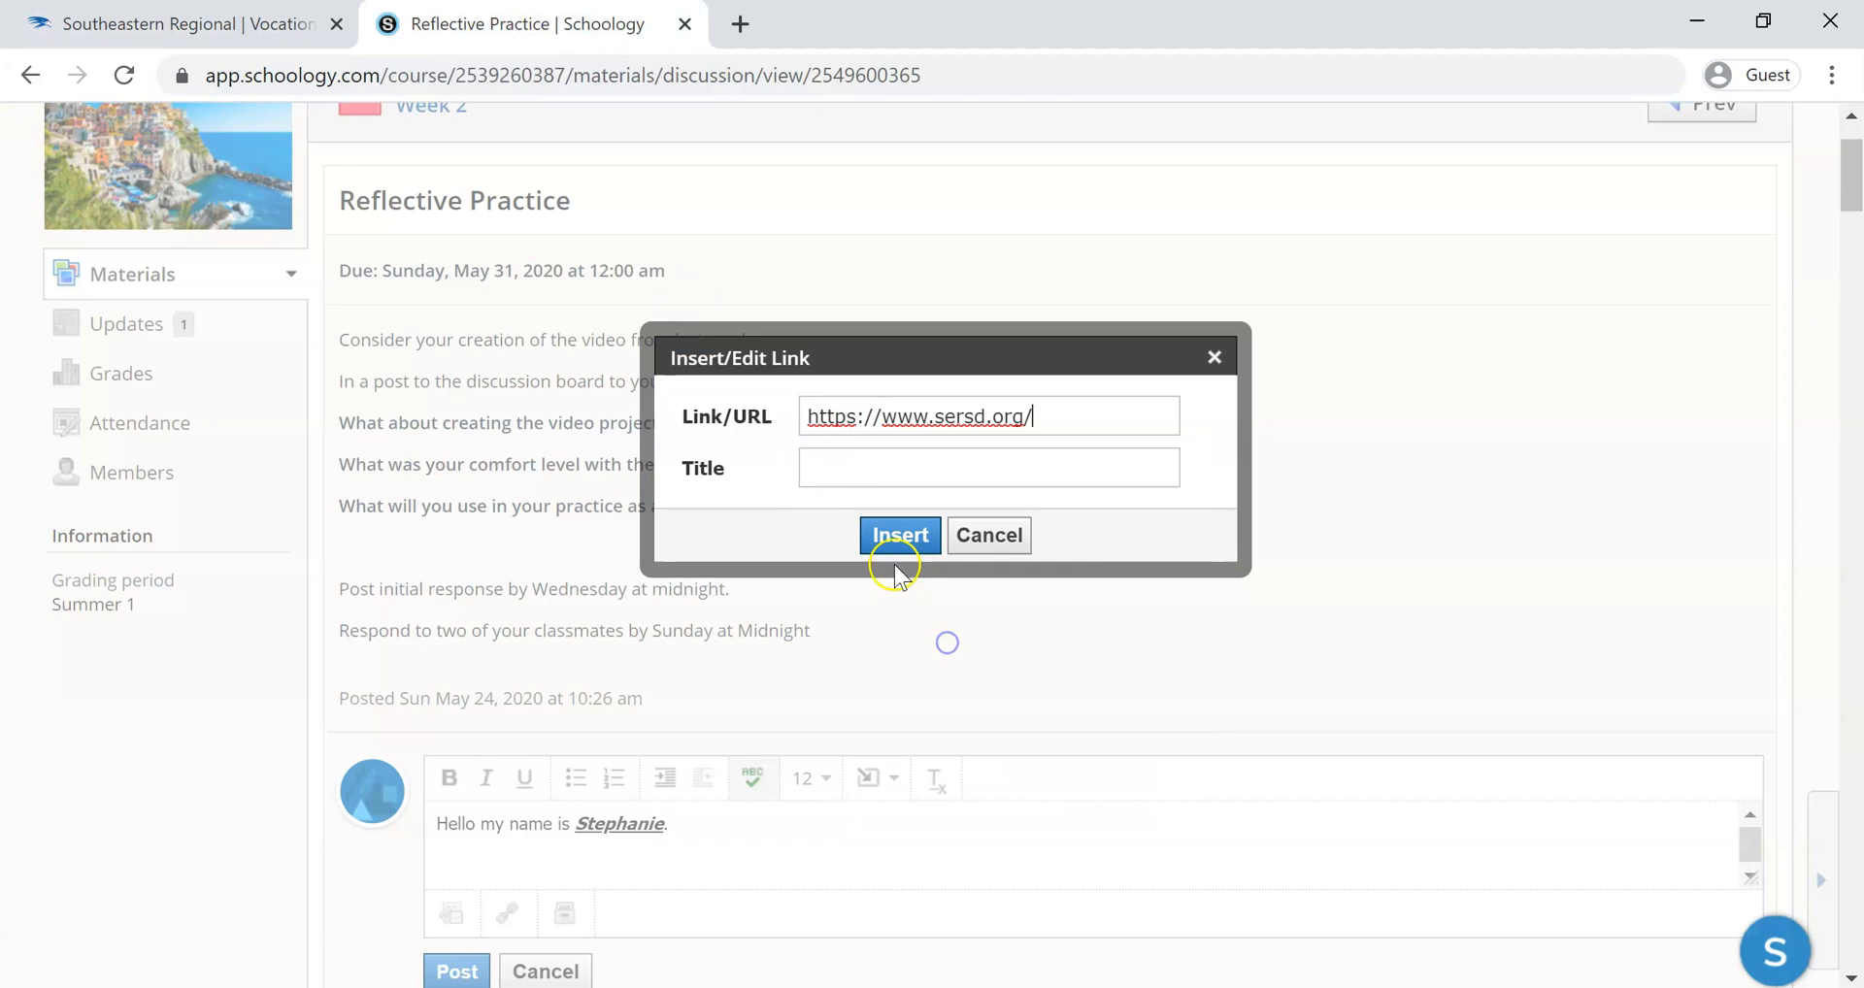
# Title the link "Southeastern's Website", insert it into the comment, and start a new line below it
pyautogui.click(875, 482)
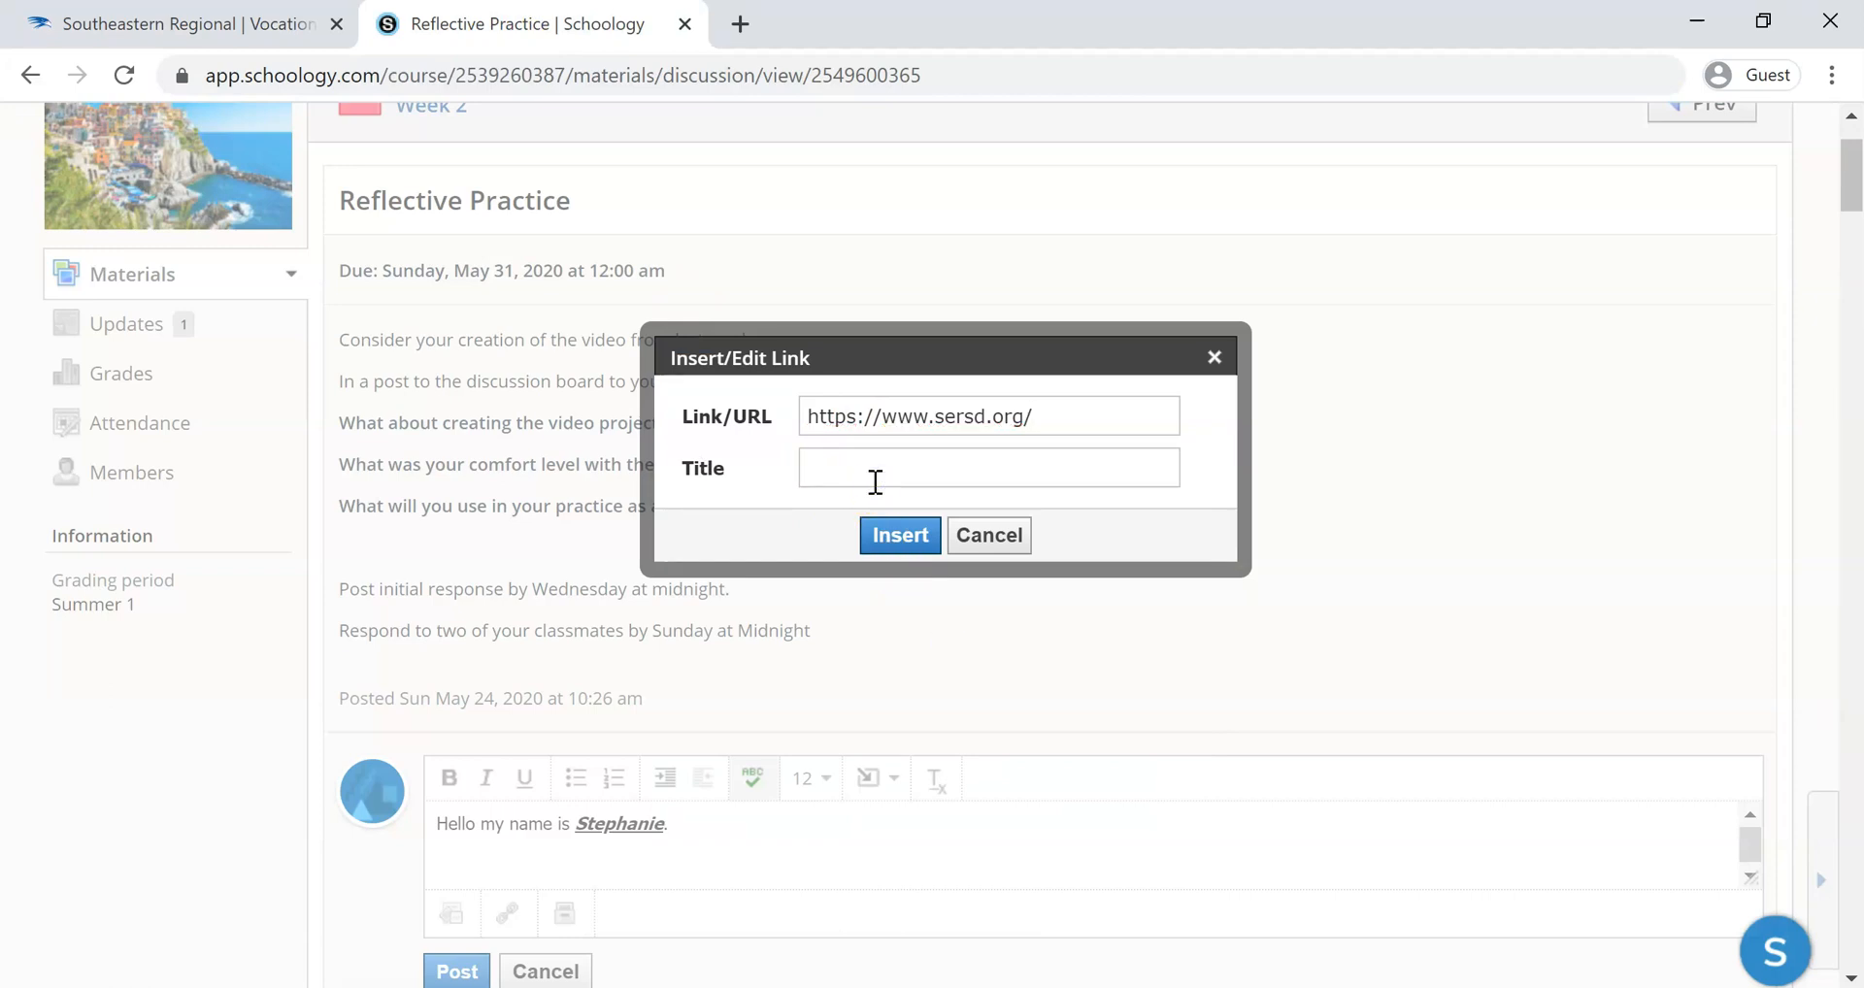
pyautogui.write("Southeastern's Website")
pyautogui.click(898, 537)
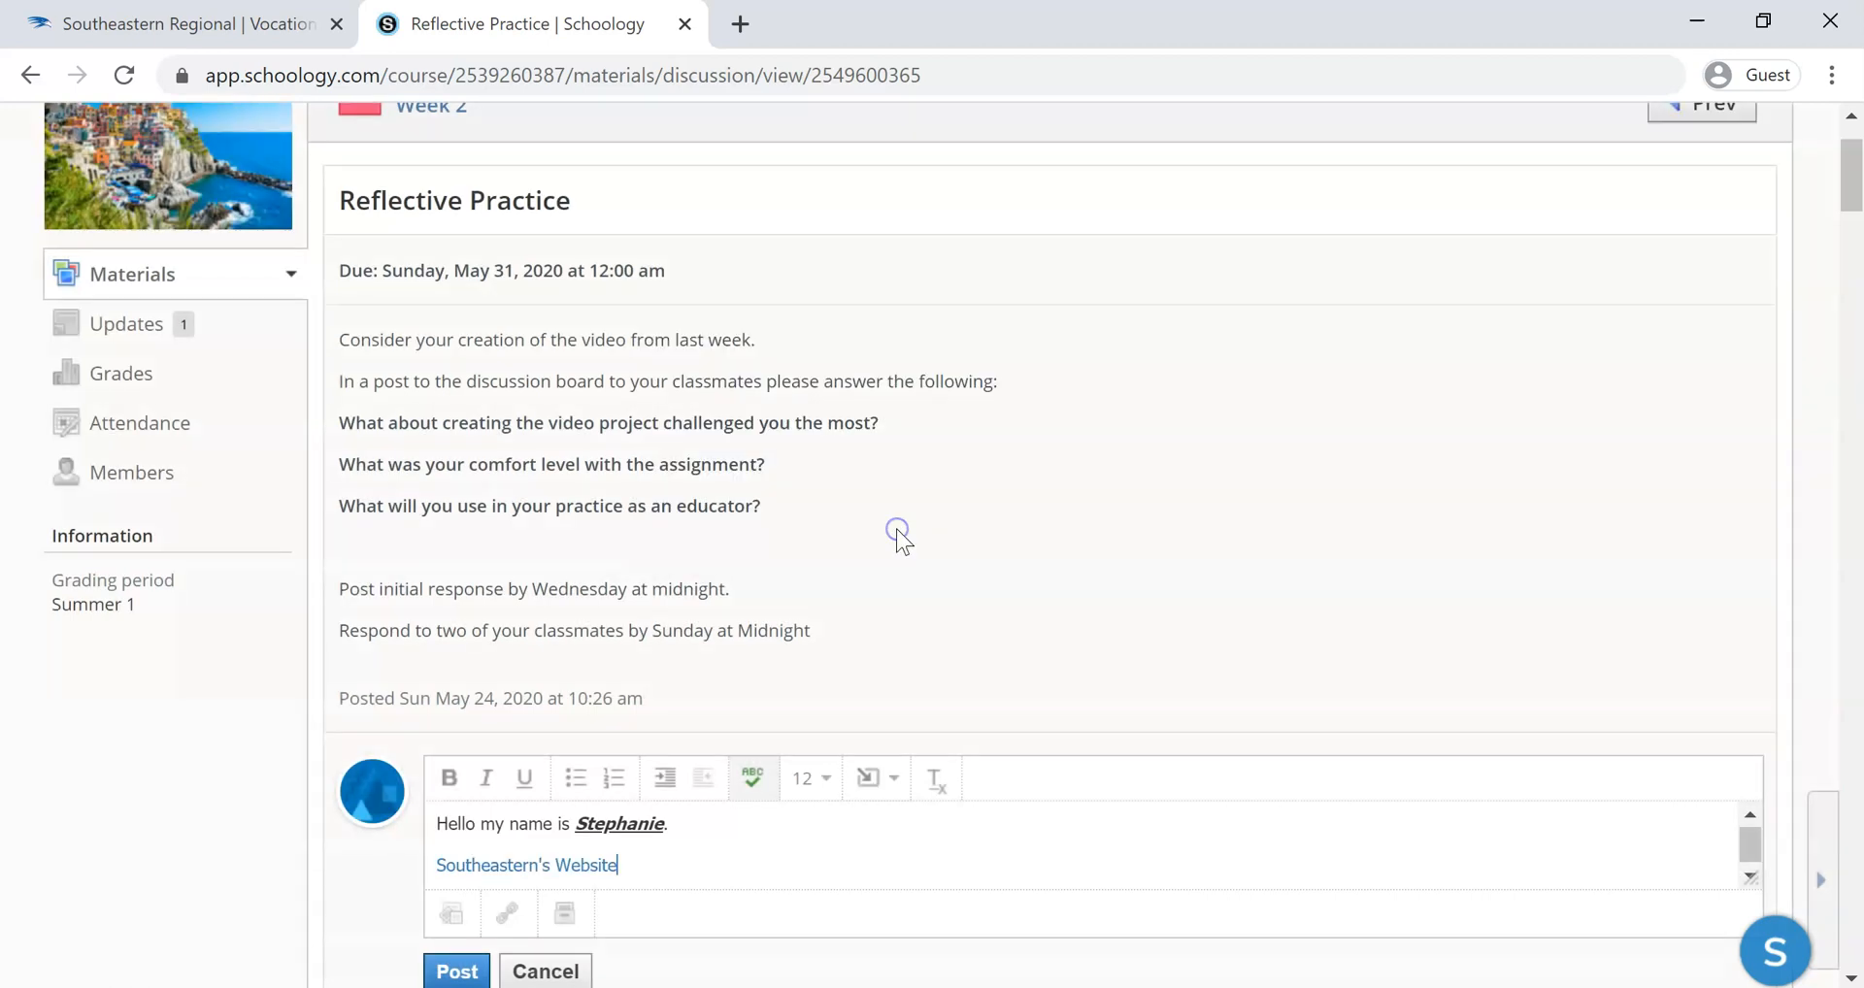
pyautogui.press('Return')
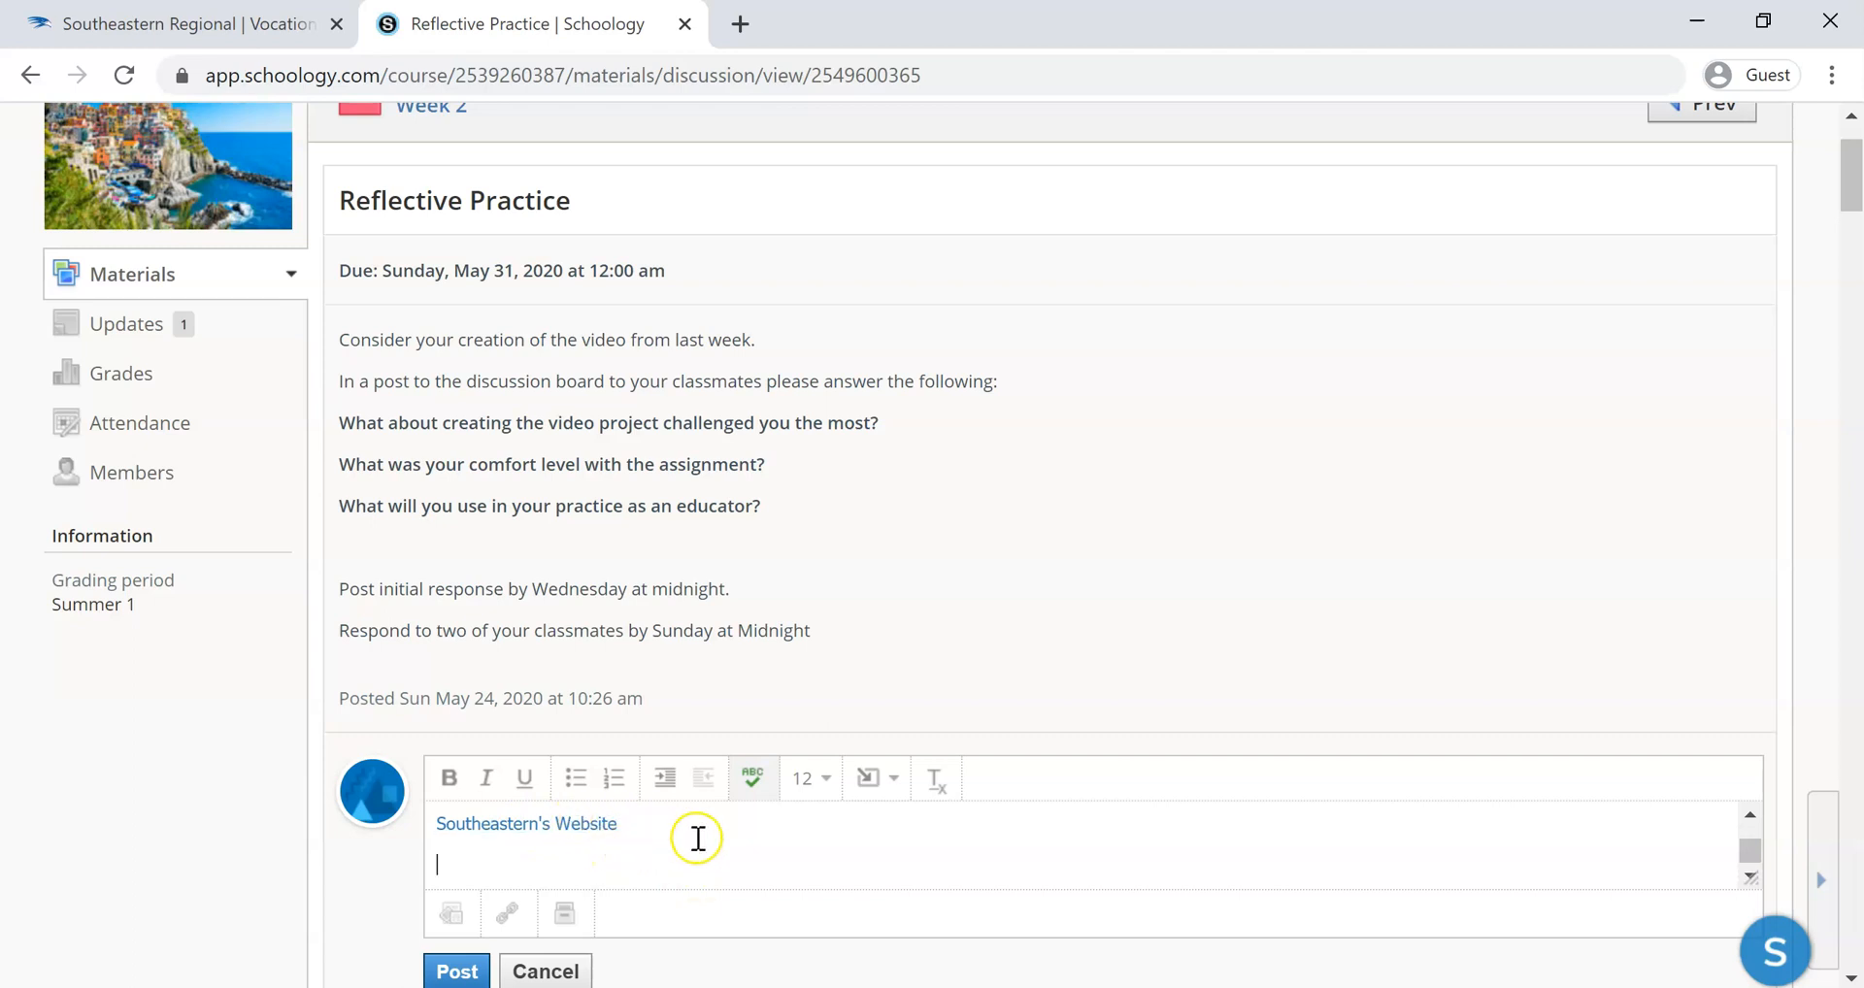
pyautogui.click(887, 784)
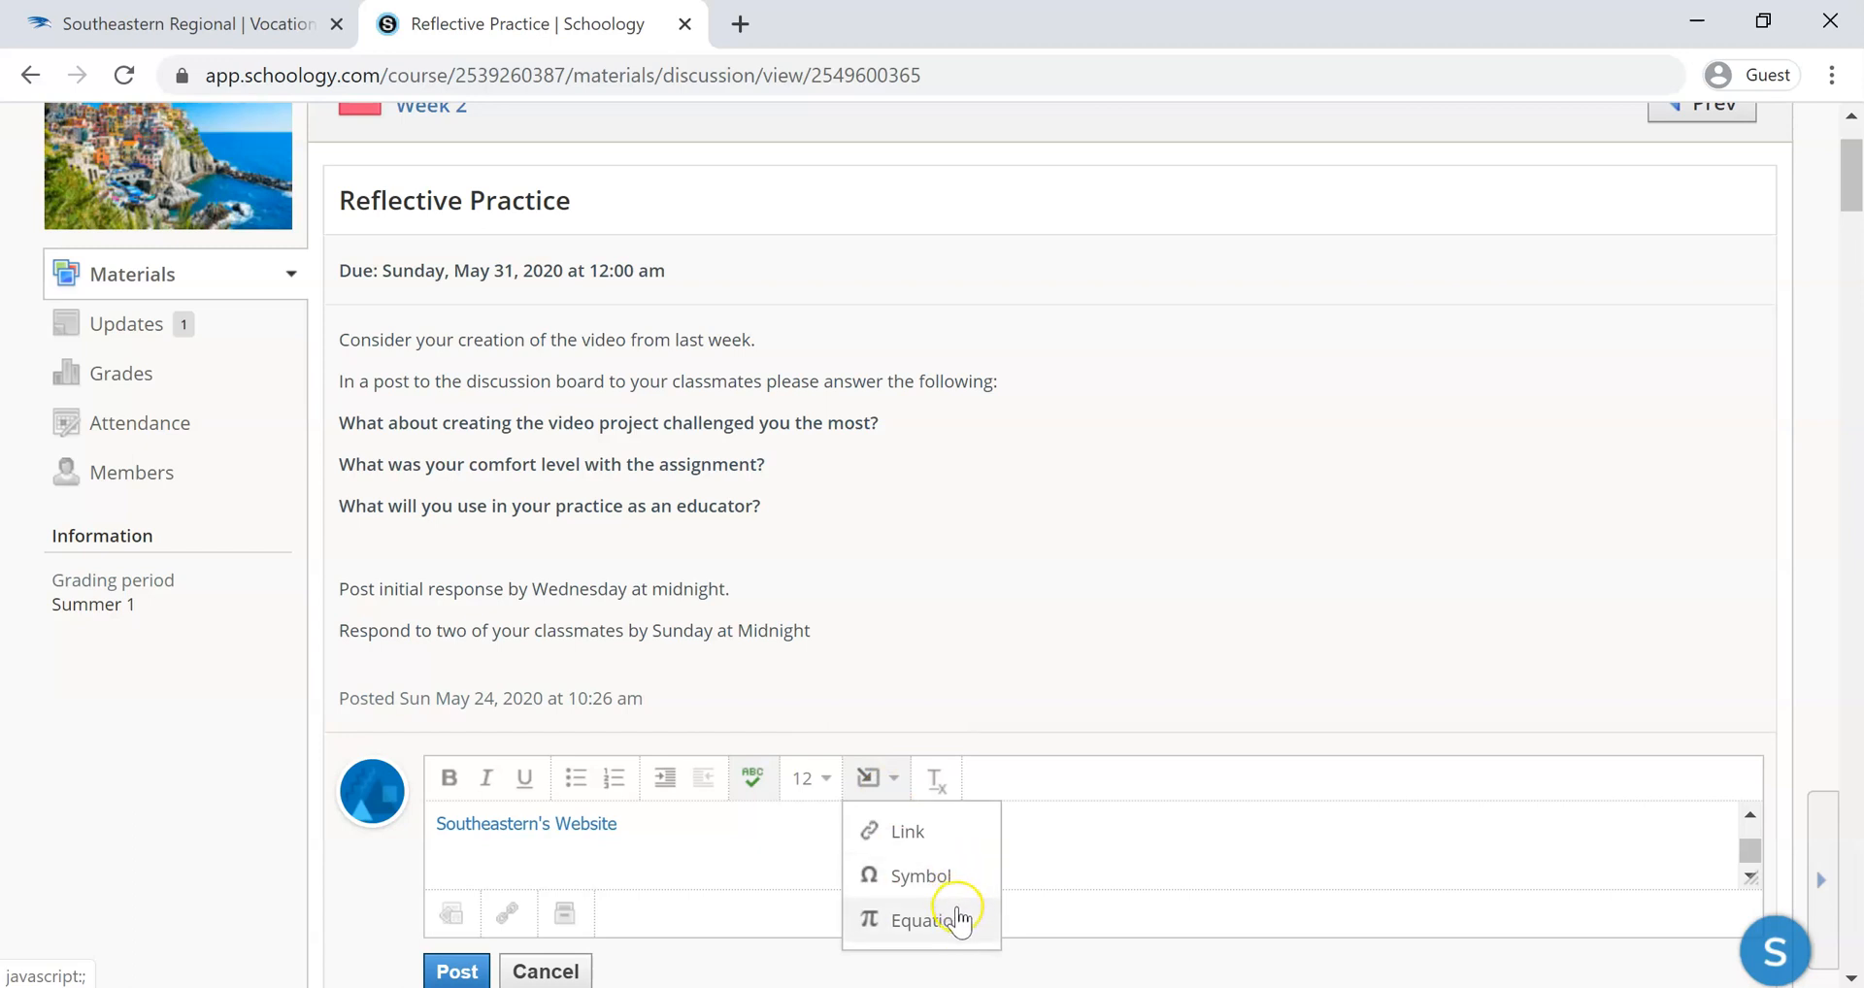
pyautogui.click(741, 874)
pyautogui.scroll(1, 741, 877)
pyautogui.scroll(-1, 741, 876)
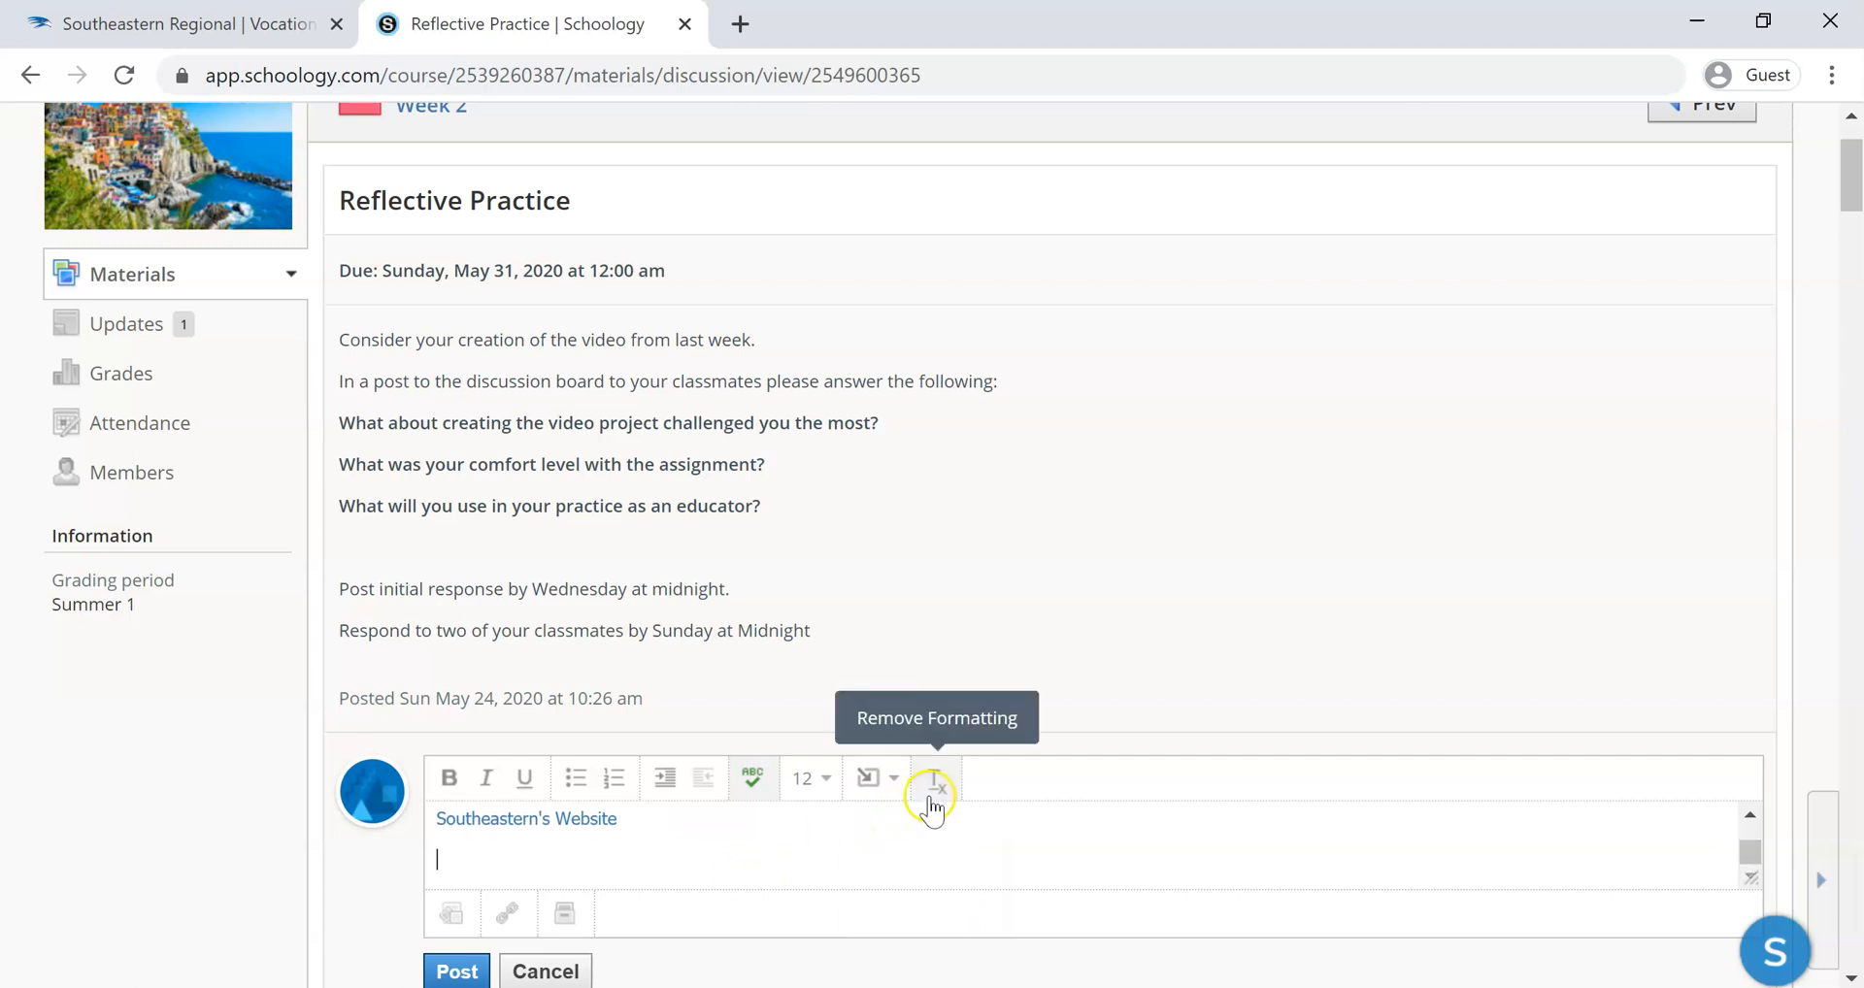
pyautogui.scroll(1, 913, 855)
pyautogui.scroll(1, 914, 855)
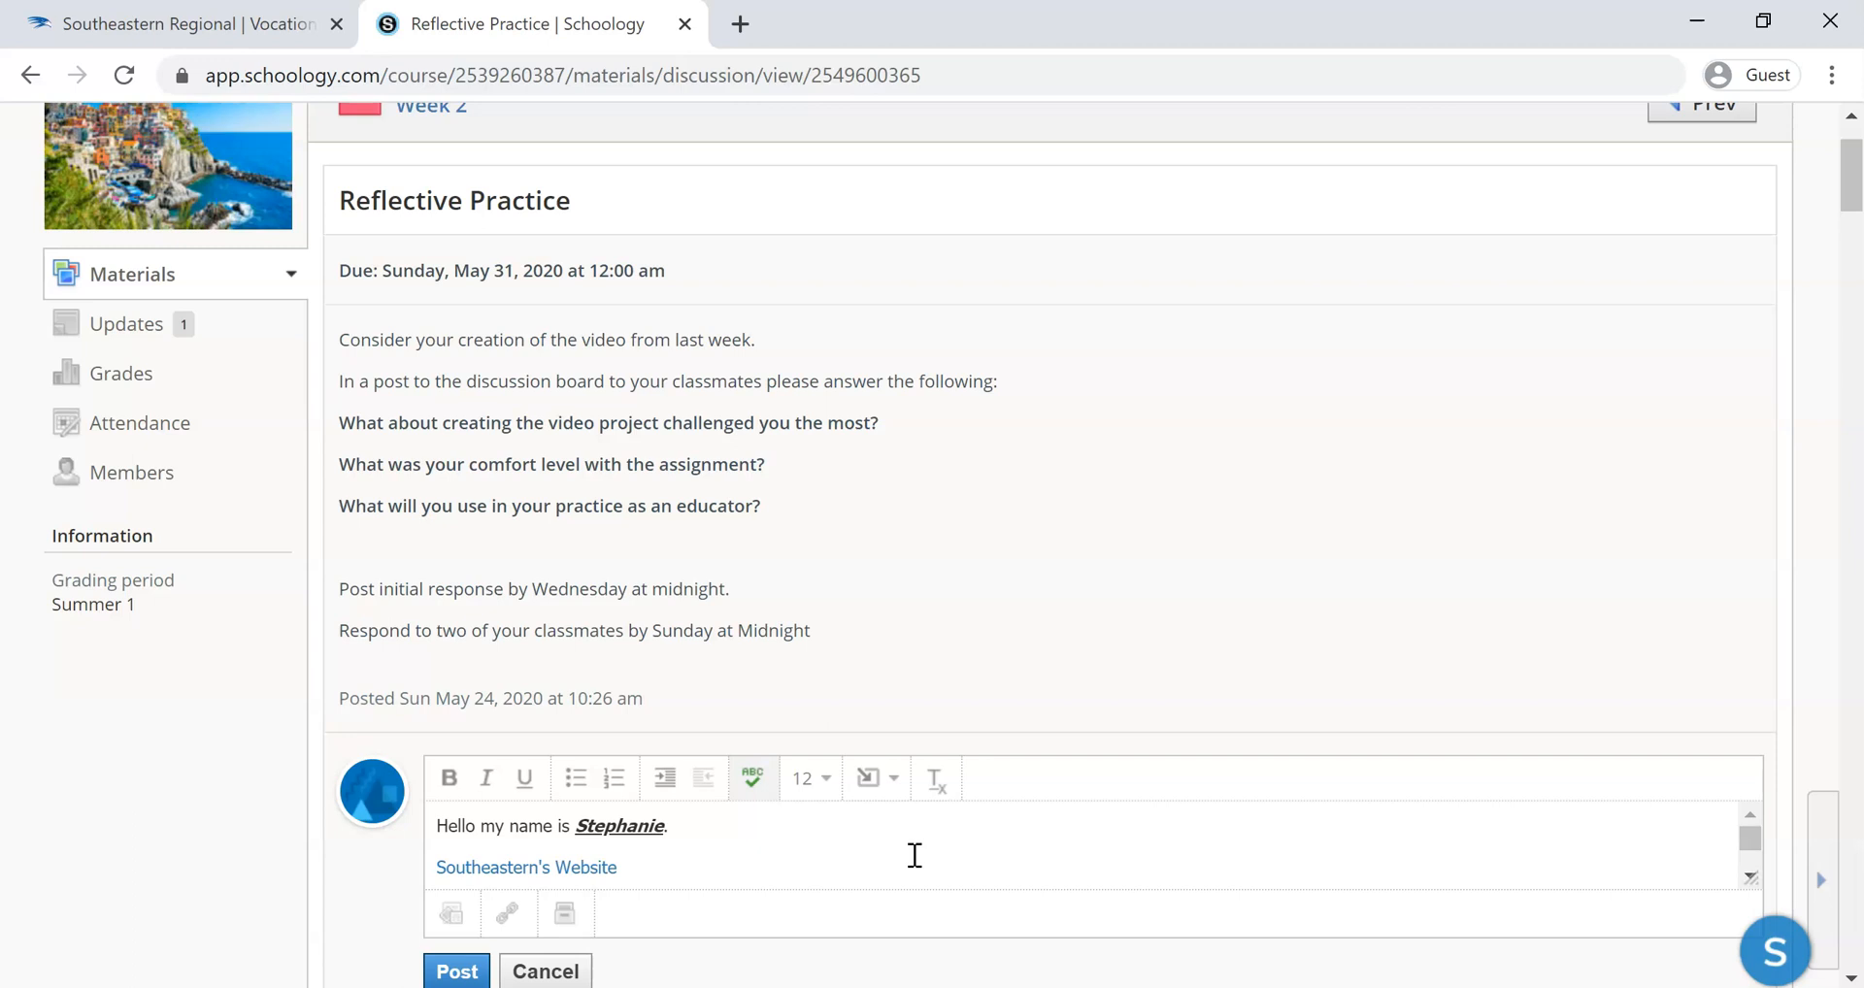
# Switch to the Word document and set the selected sentence "Example of text copied from Microsoft Word" to font size 18
pyautogui.scroll(-1, 914, 856)
pyautogui.click(1083, 859)
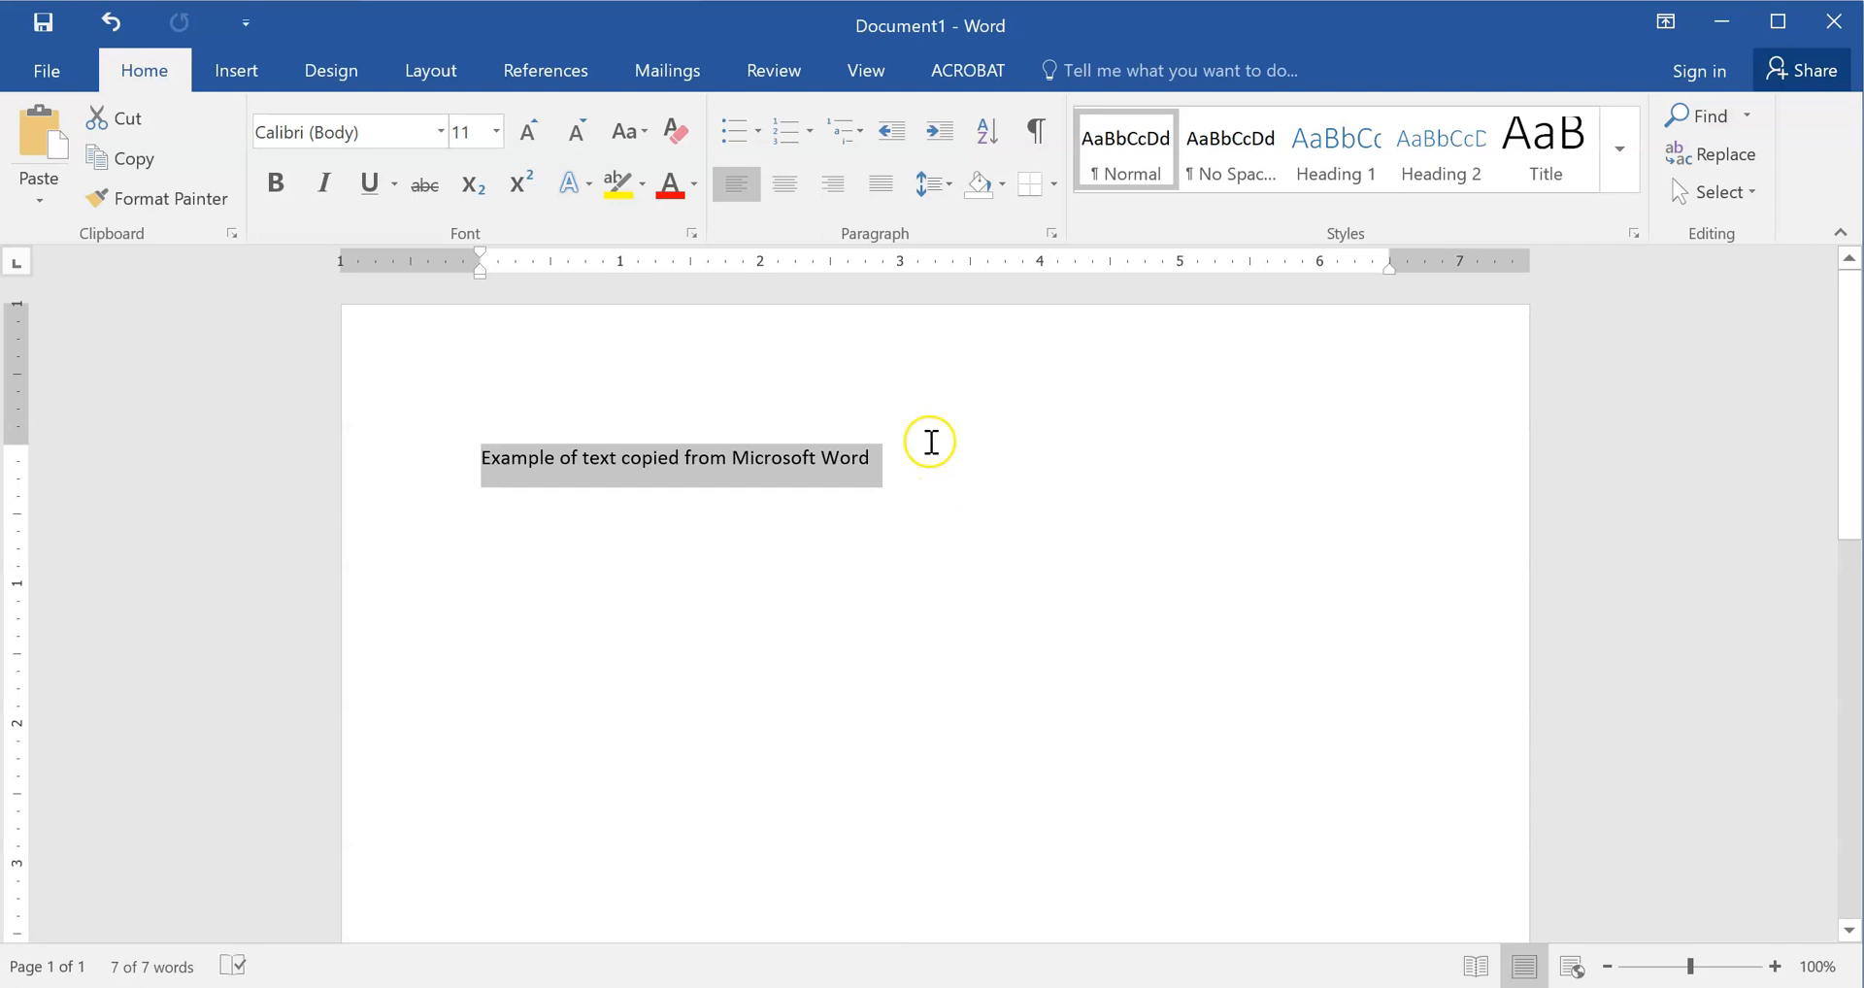
pyautogui.click(930, 442)
pyautogui.click(374, 438)
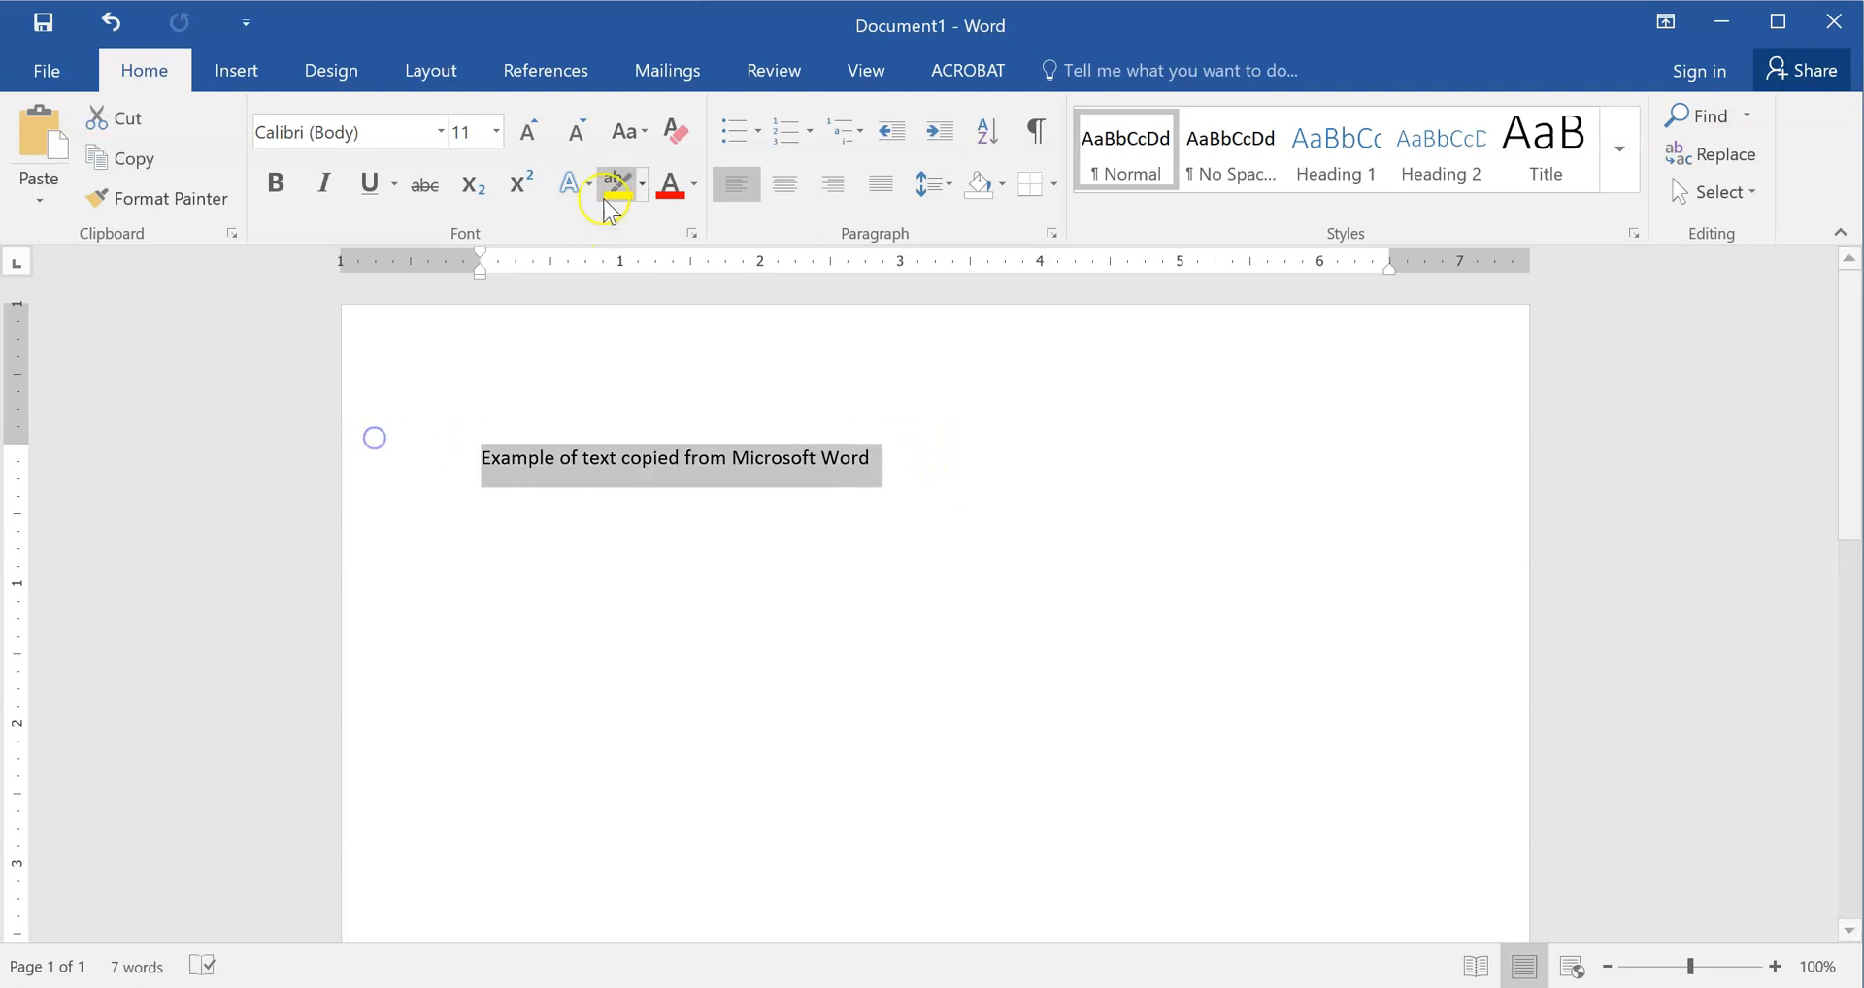
pyautogui.click(495, 132)
pyautogui.click(464, 349)
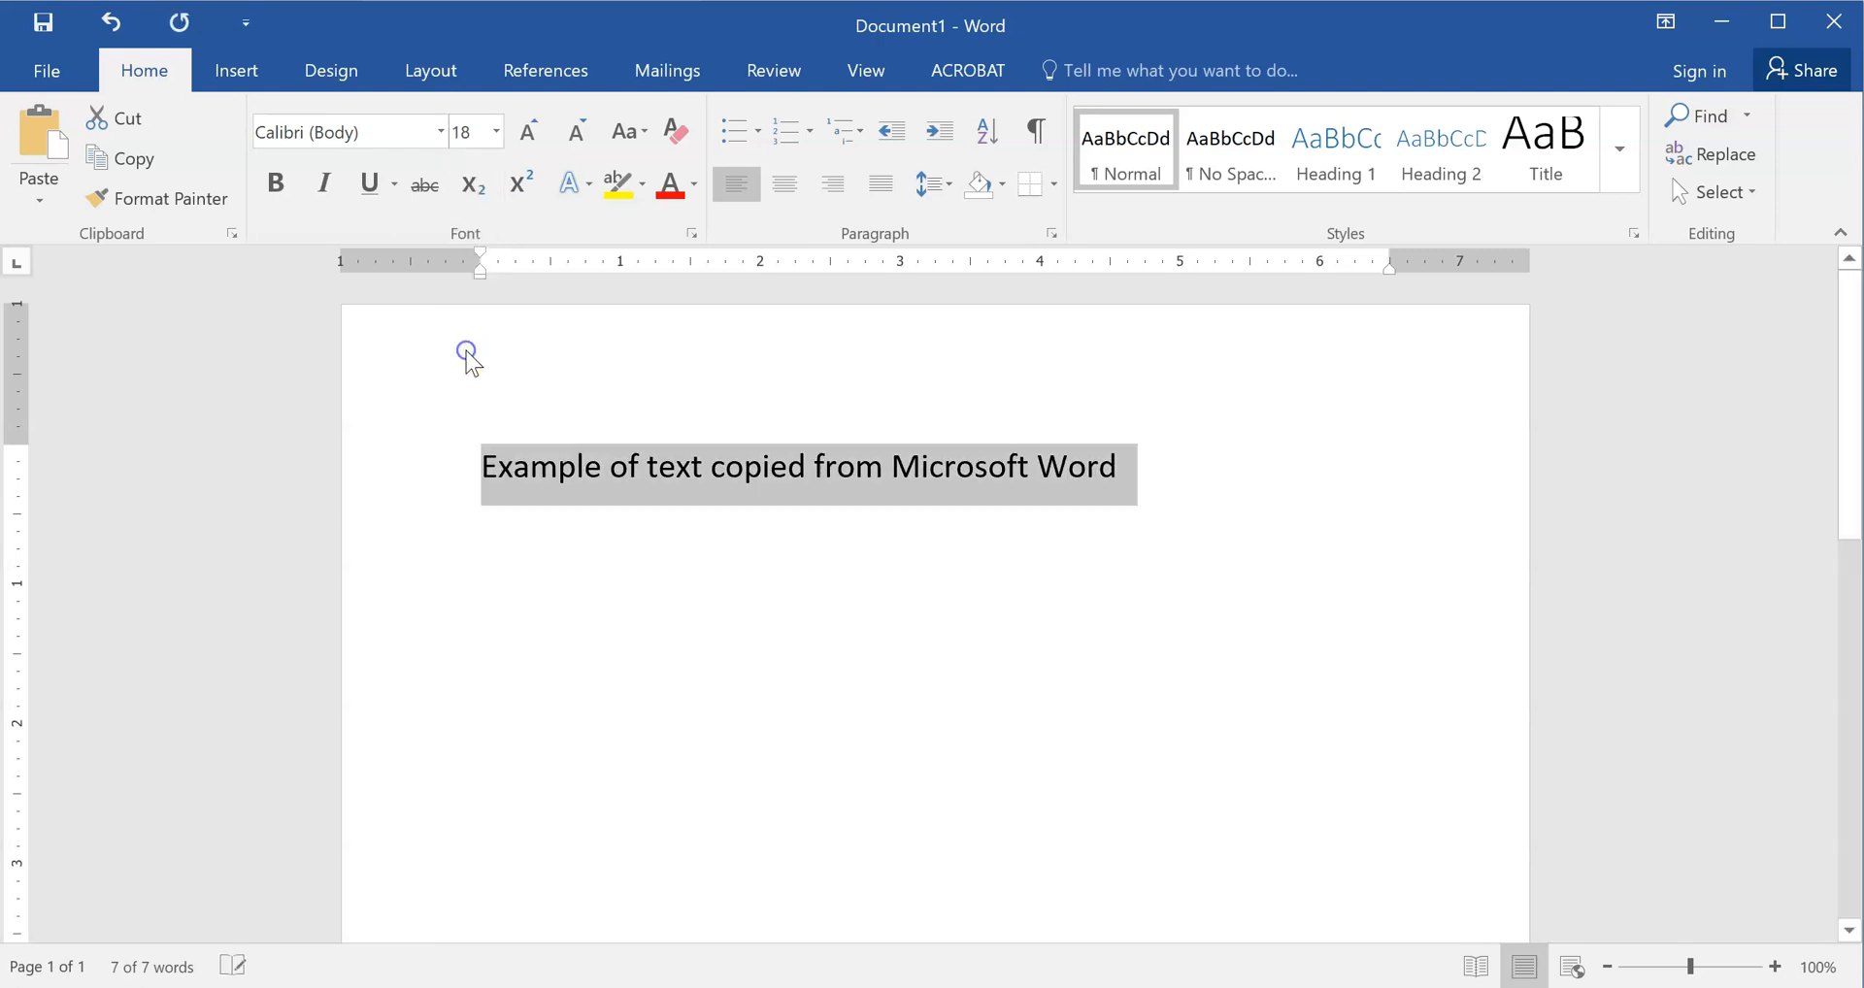
# Copy the sentence from Word and paste it into the Schoology comment on the line below the Southeastern's Website link
pyautogui.rightClick(696, 485)
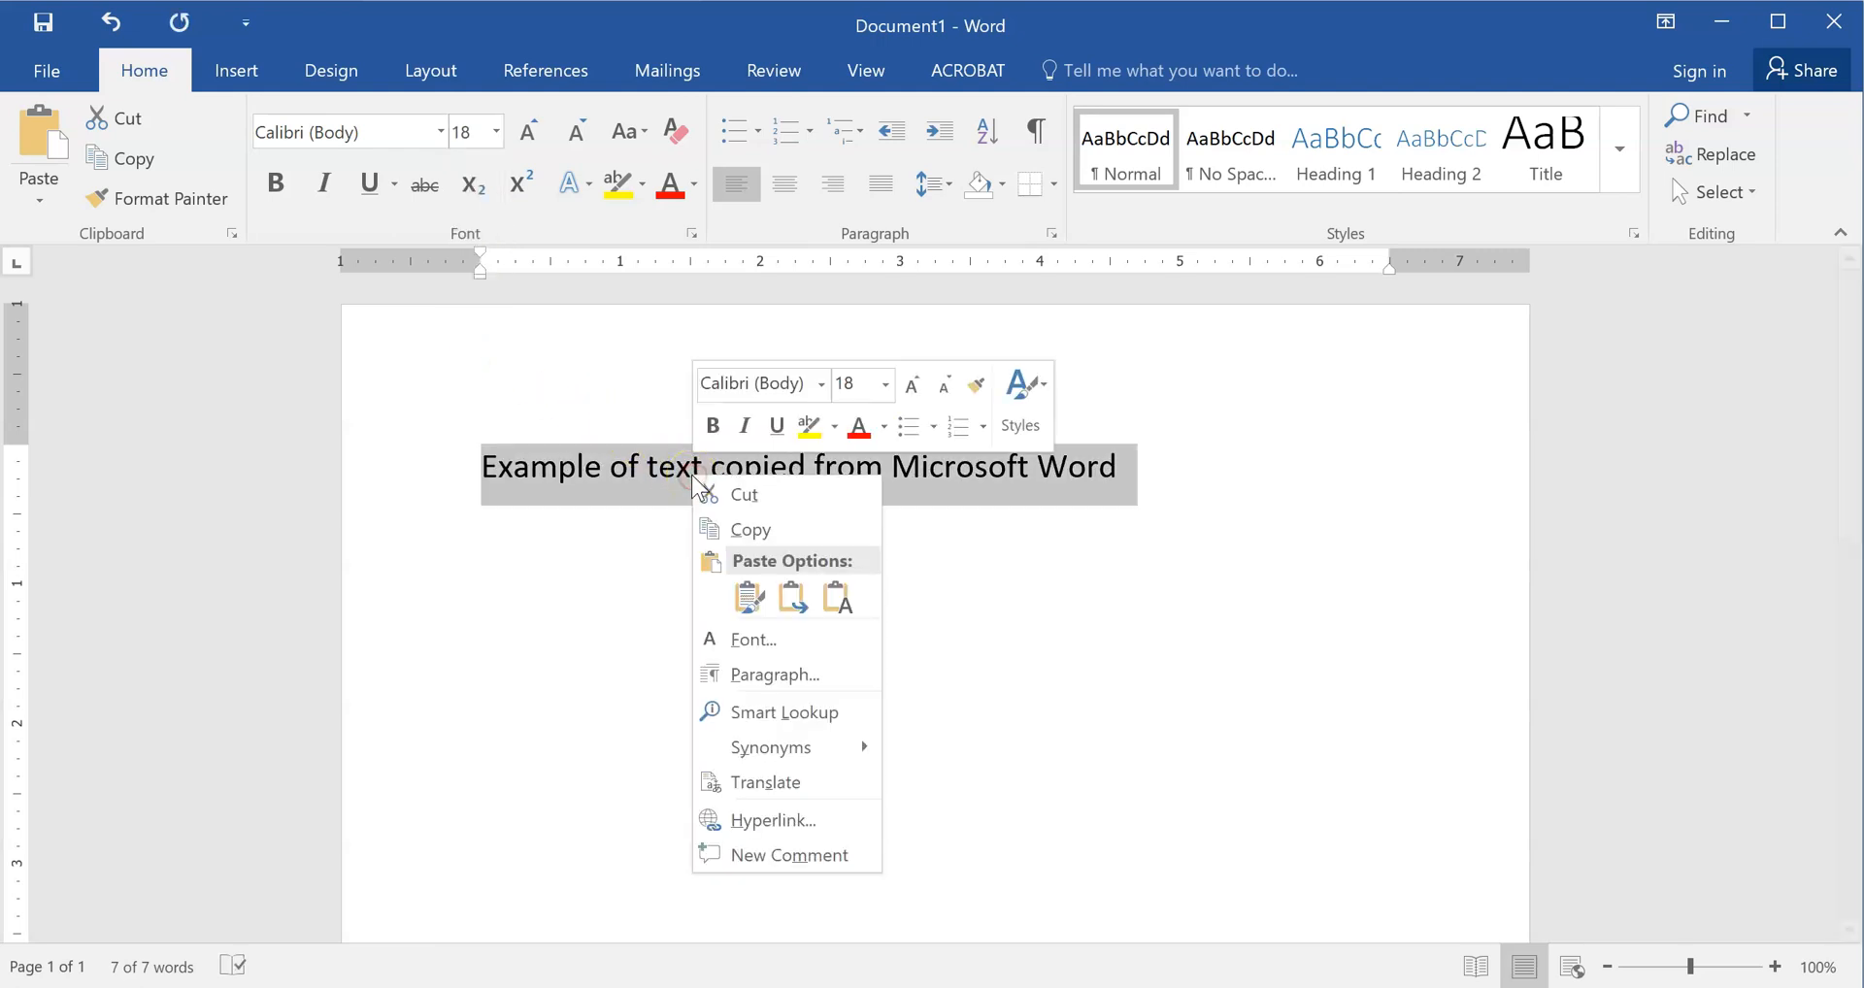
pyautogui.click(757, 531)
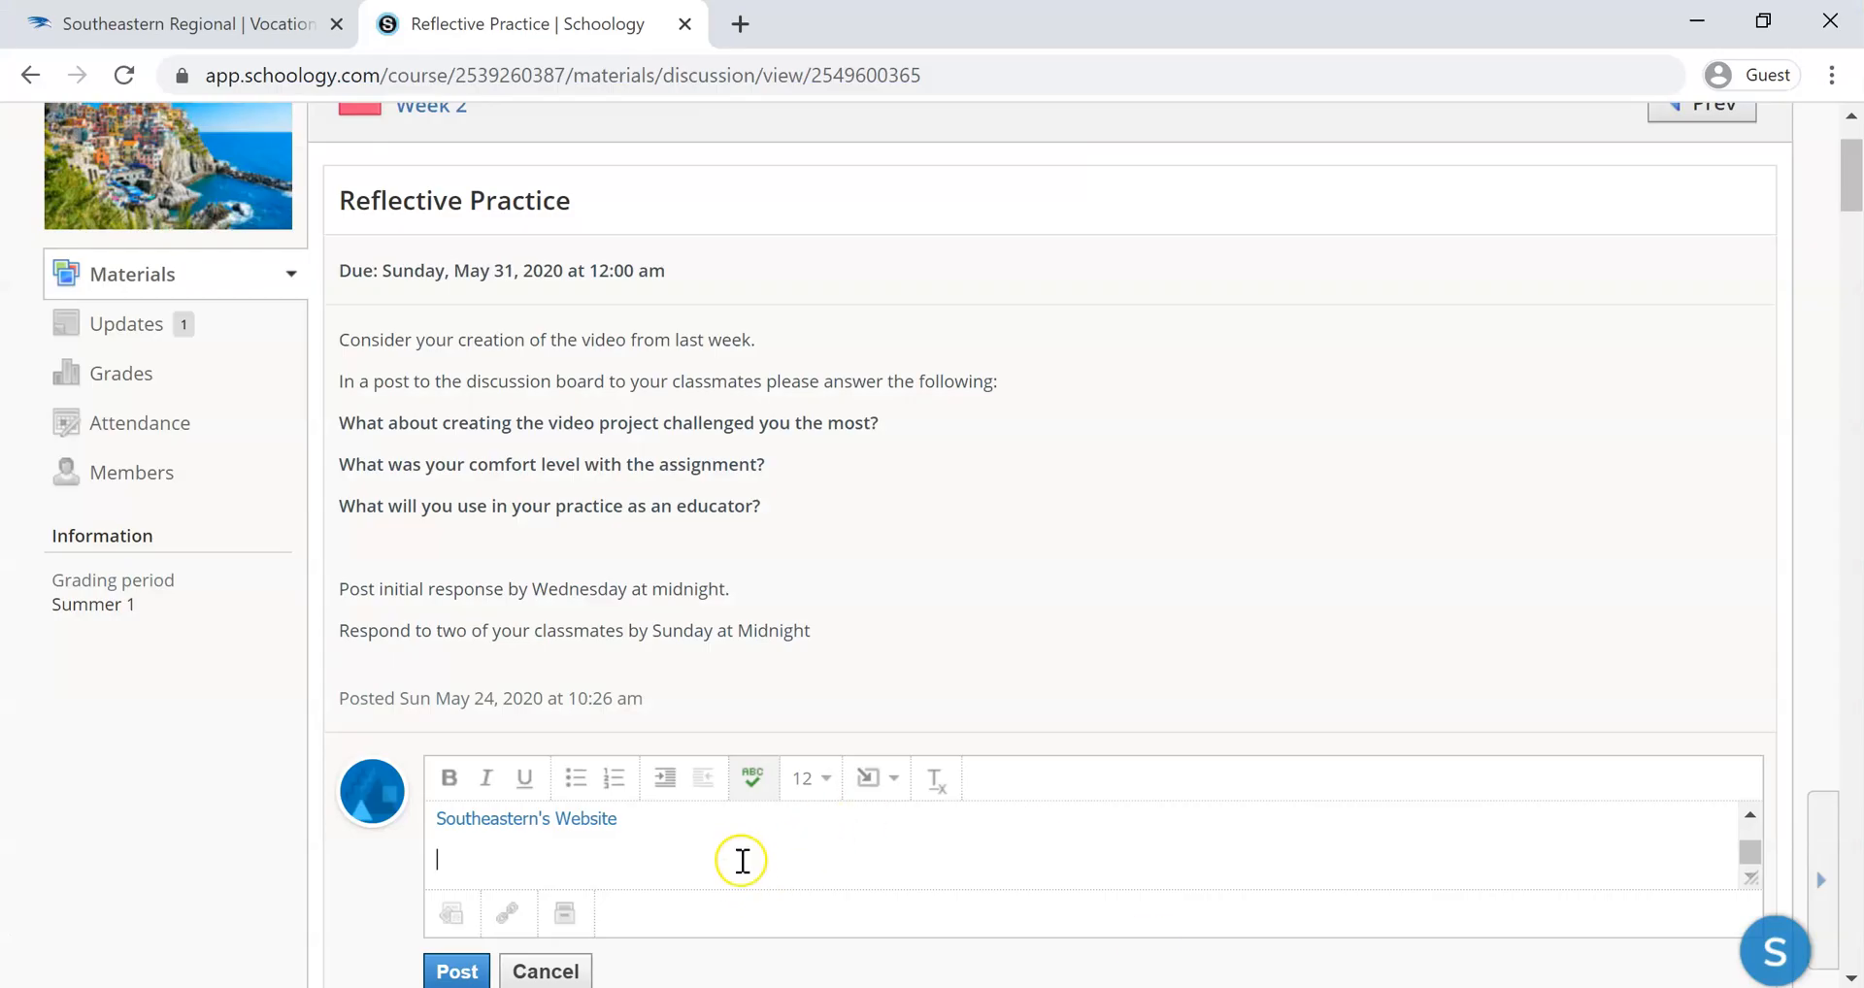
pyautogui.rightClick(742, 860)
pyautogui.click(818, 634)
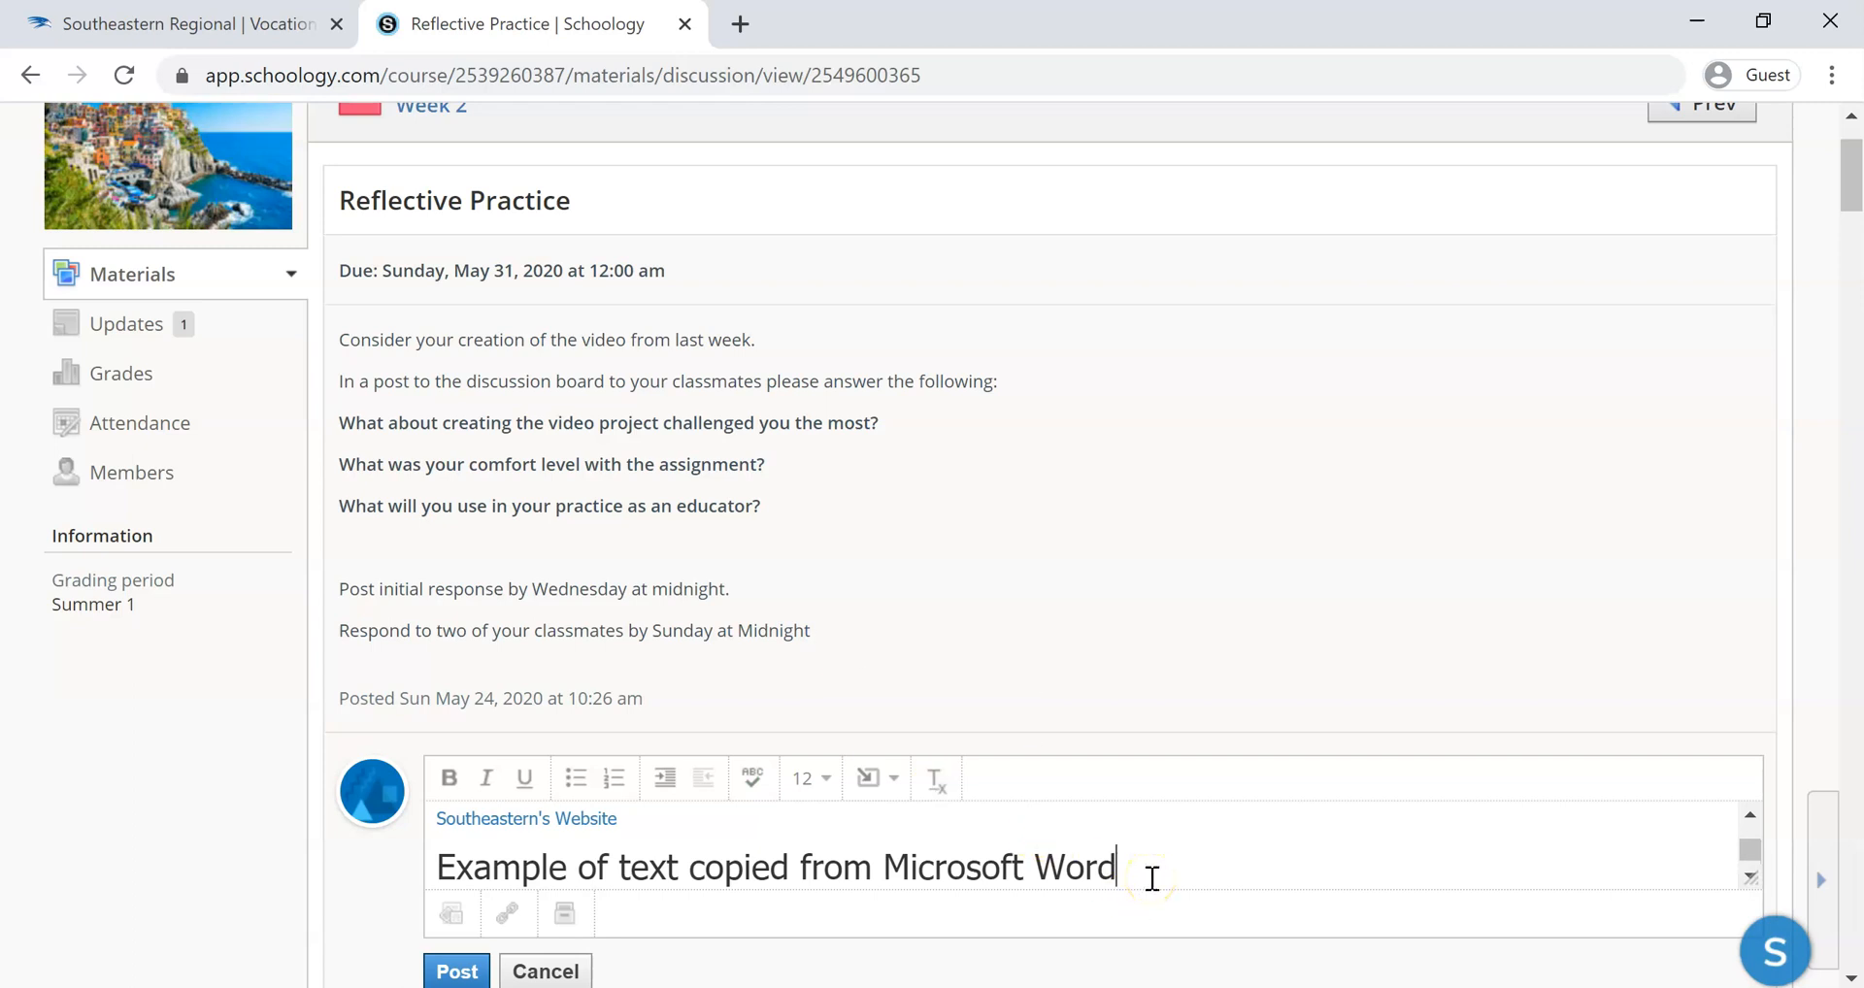
# Clear the formatting of the pasted line "Example of text copied from Microsoft Word" in the comment
pyautogui.moveTo(1151, 879); pyautogui.dragTo(404, 858)
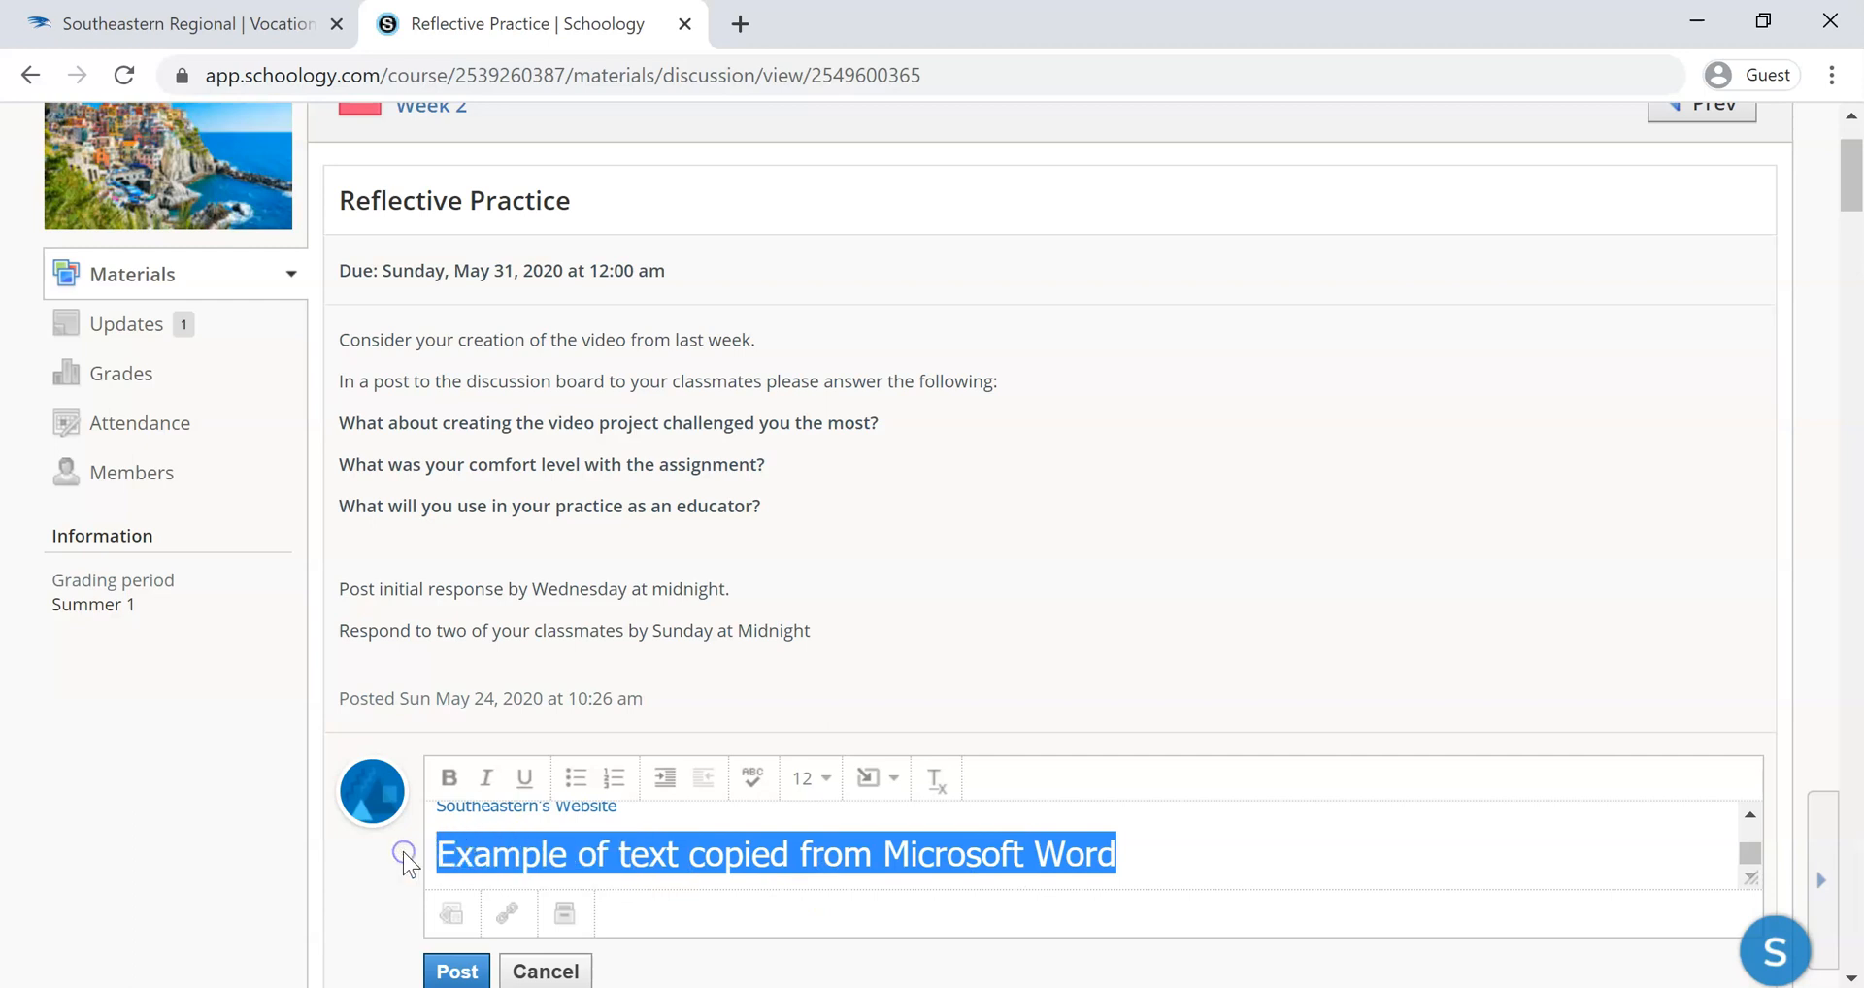
pyautogui.click(533, 844)
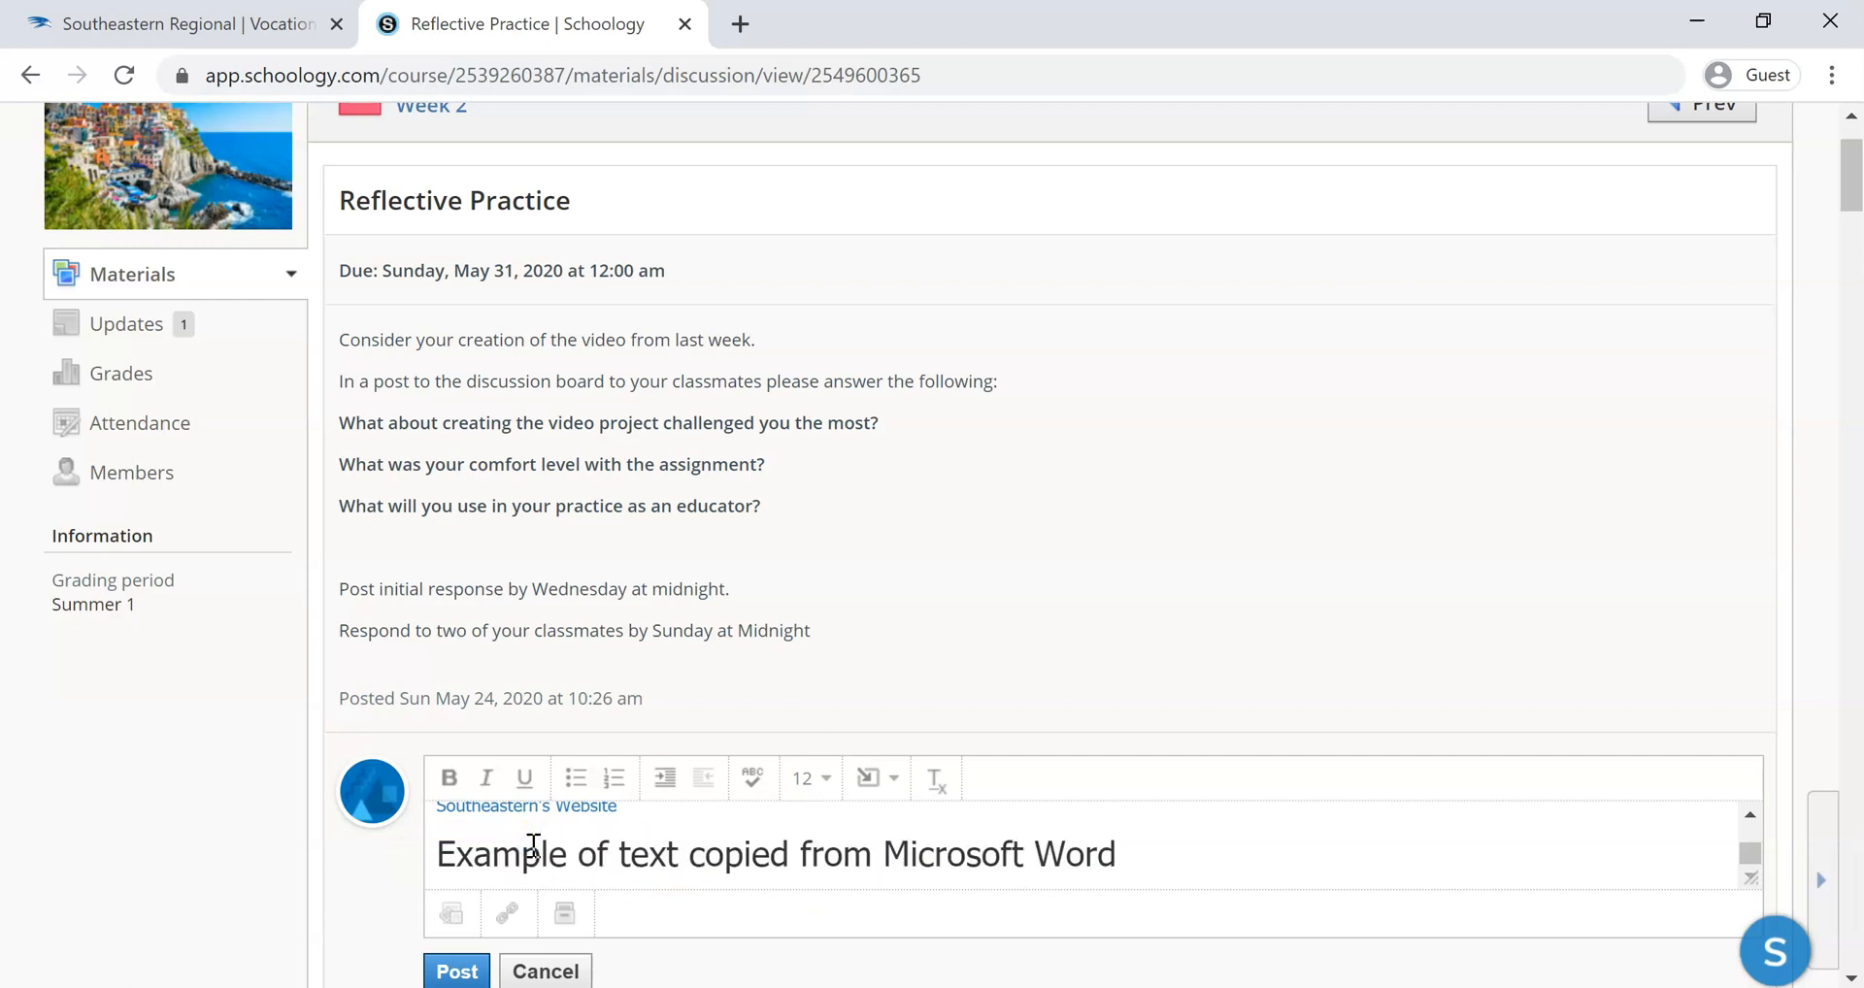
pyautogui.hotkey('ctrl', 'a')
pyautogui.scroll(2, 625, 847)
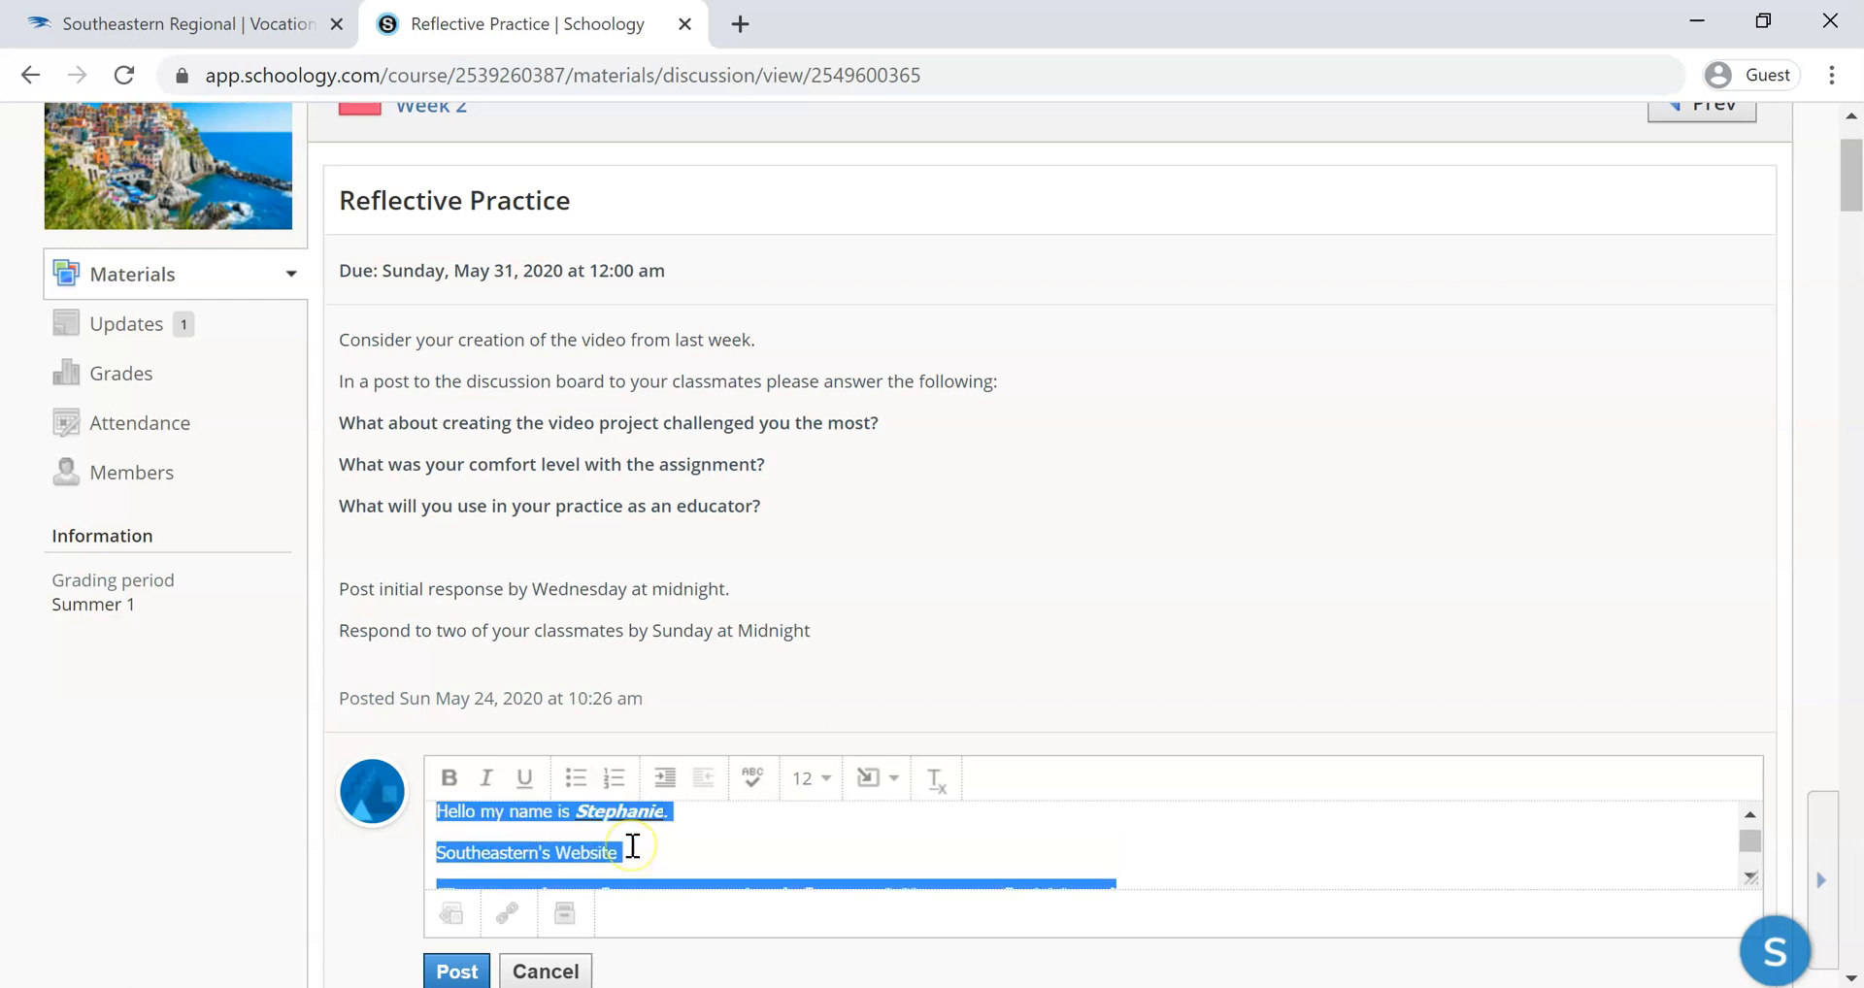
pyautogui.scroll(-2, 632, 847)
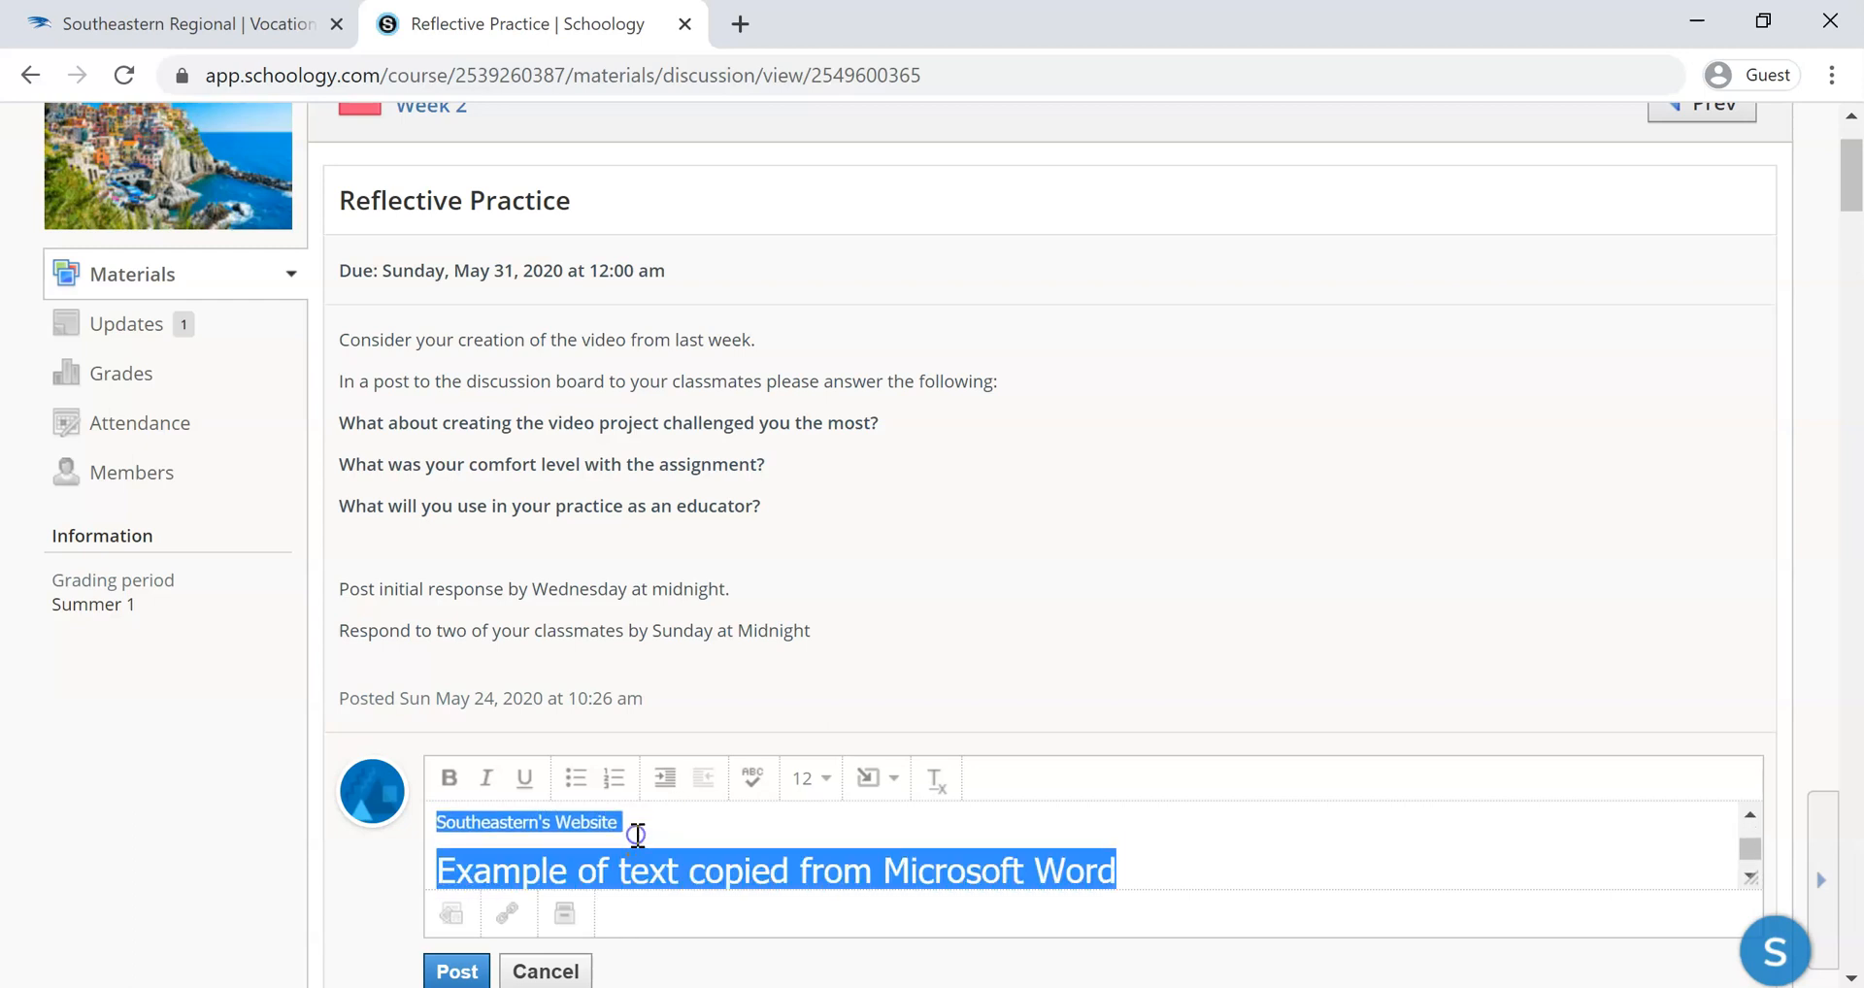
pyautogui.click(632, 828)
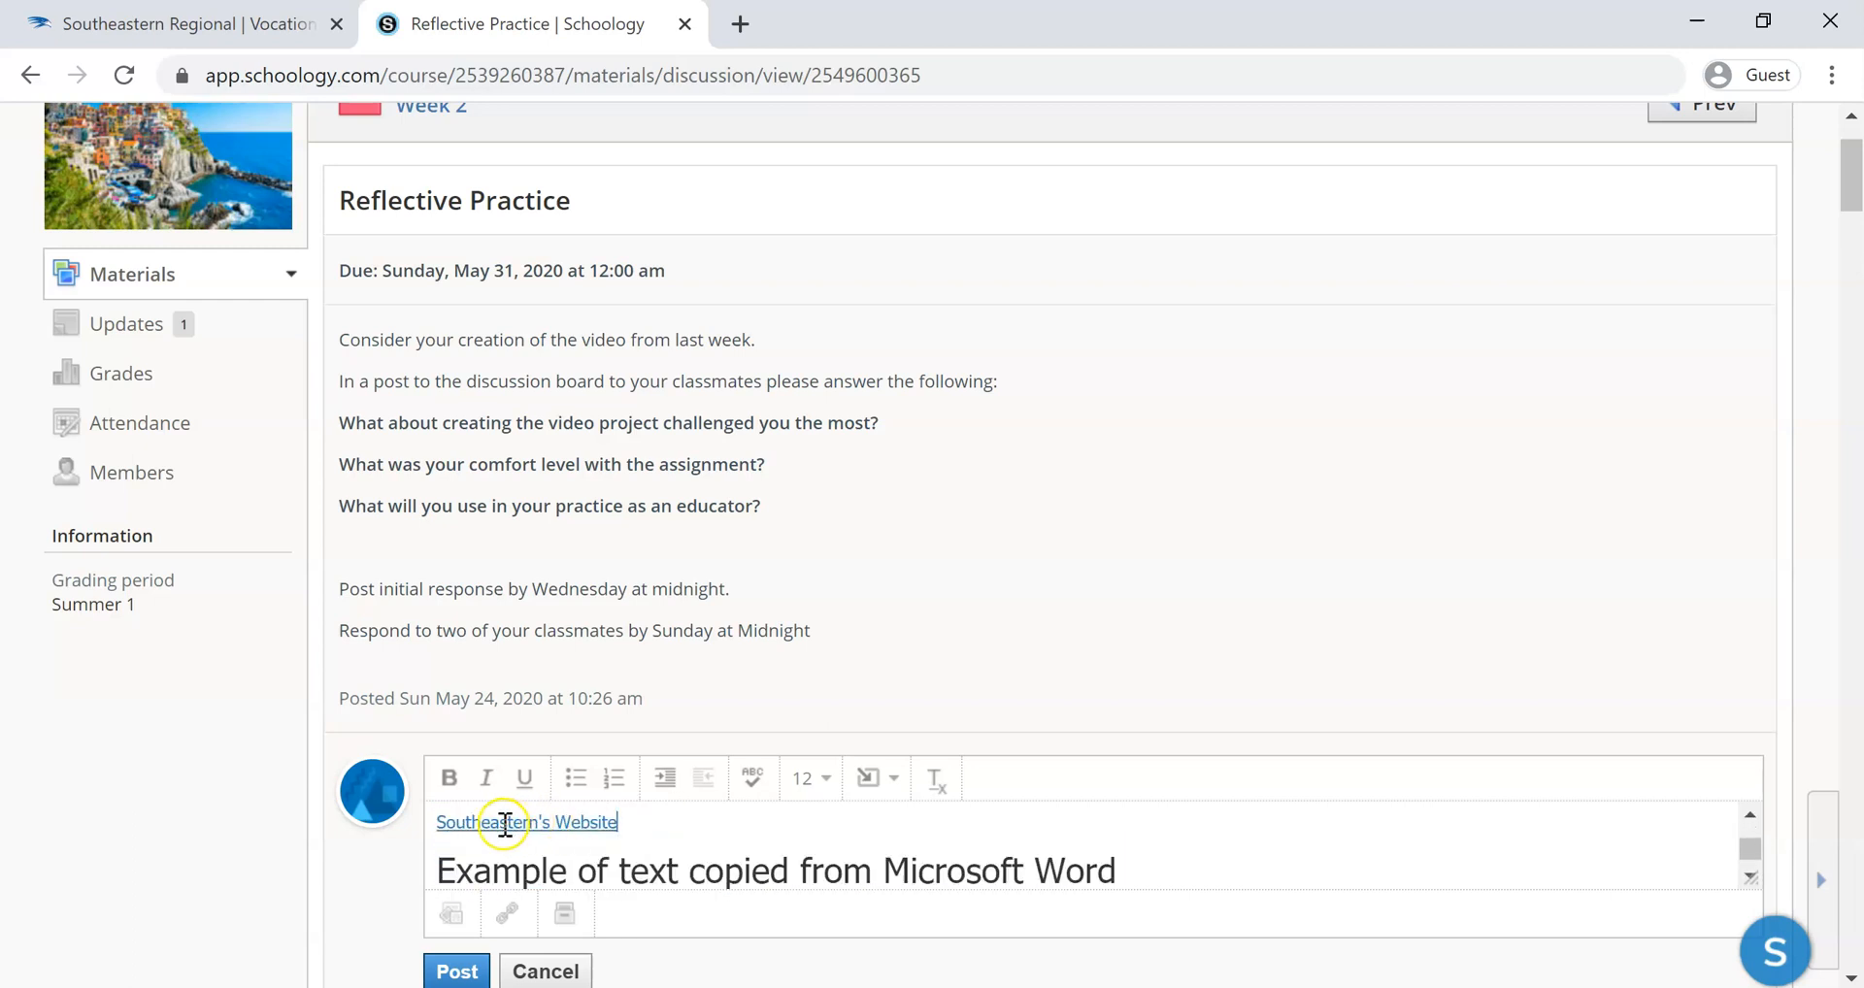
pyautogui.moveTo(437, 867); pyautogui.dragTo(1232, 868)
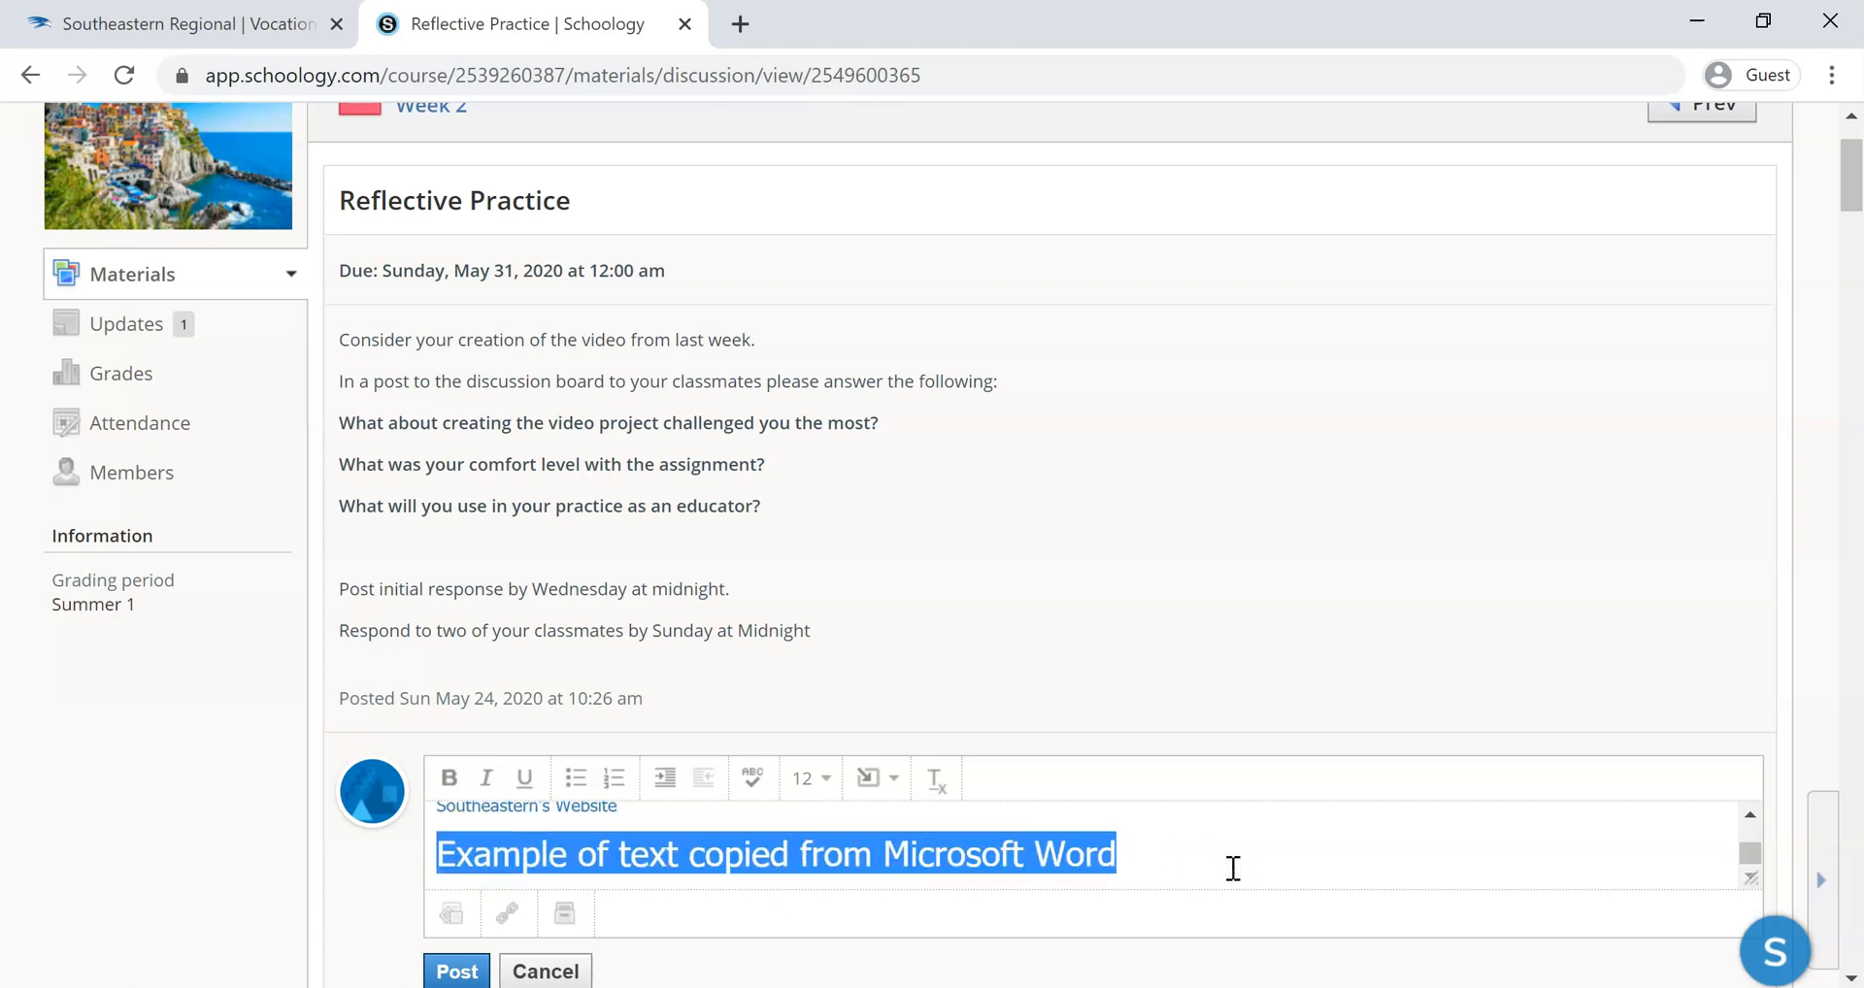
pyautogui.click(939, 787)
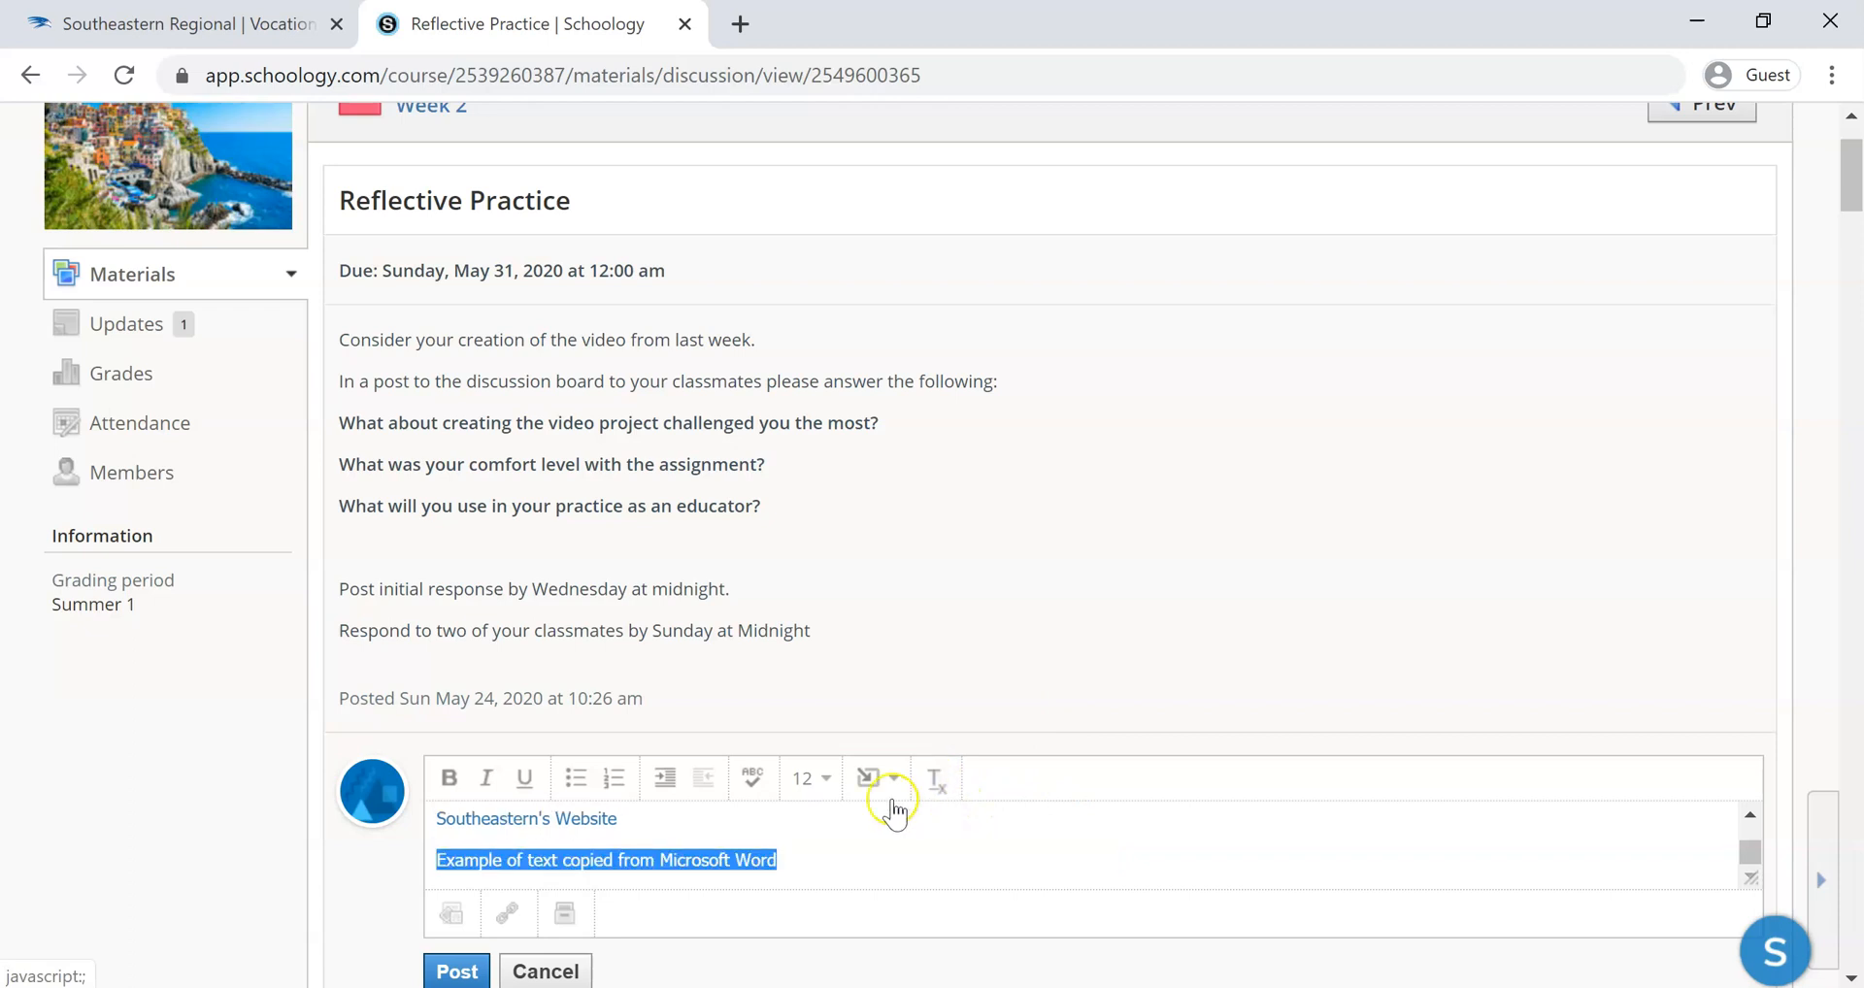
pyautogui.click(844, 835)
pyautogui.scroll(1, 850, 835)
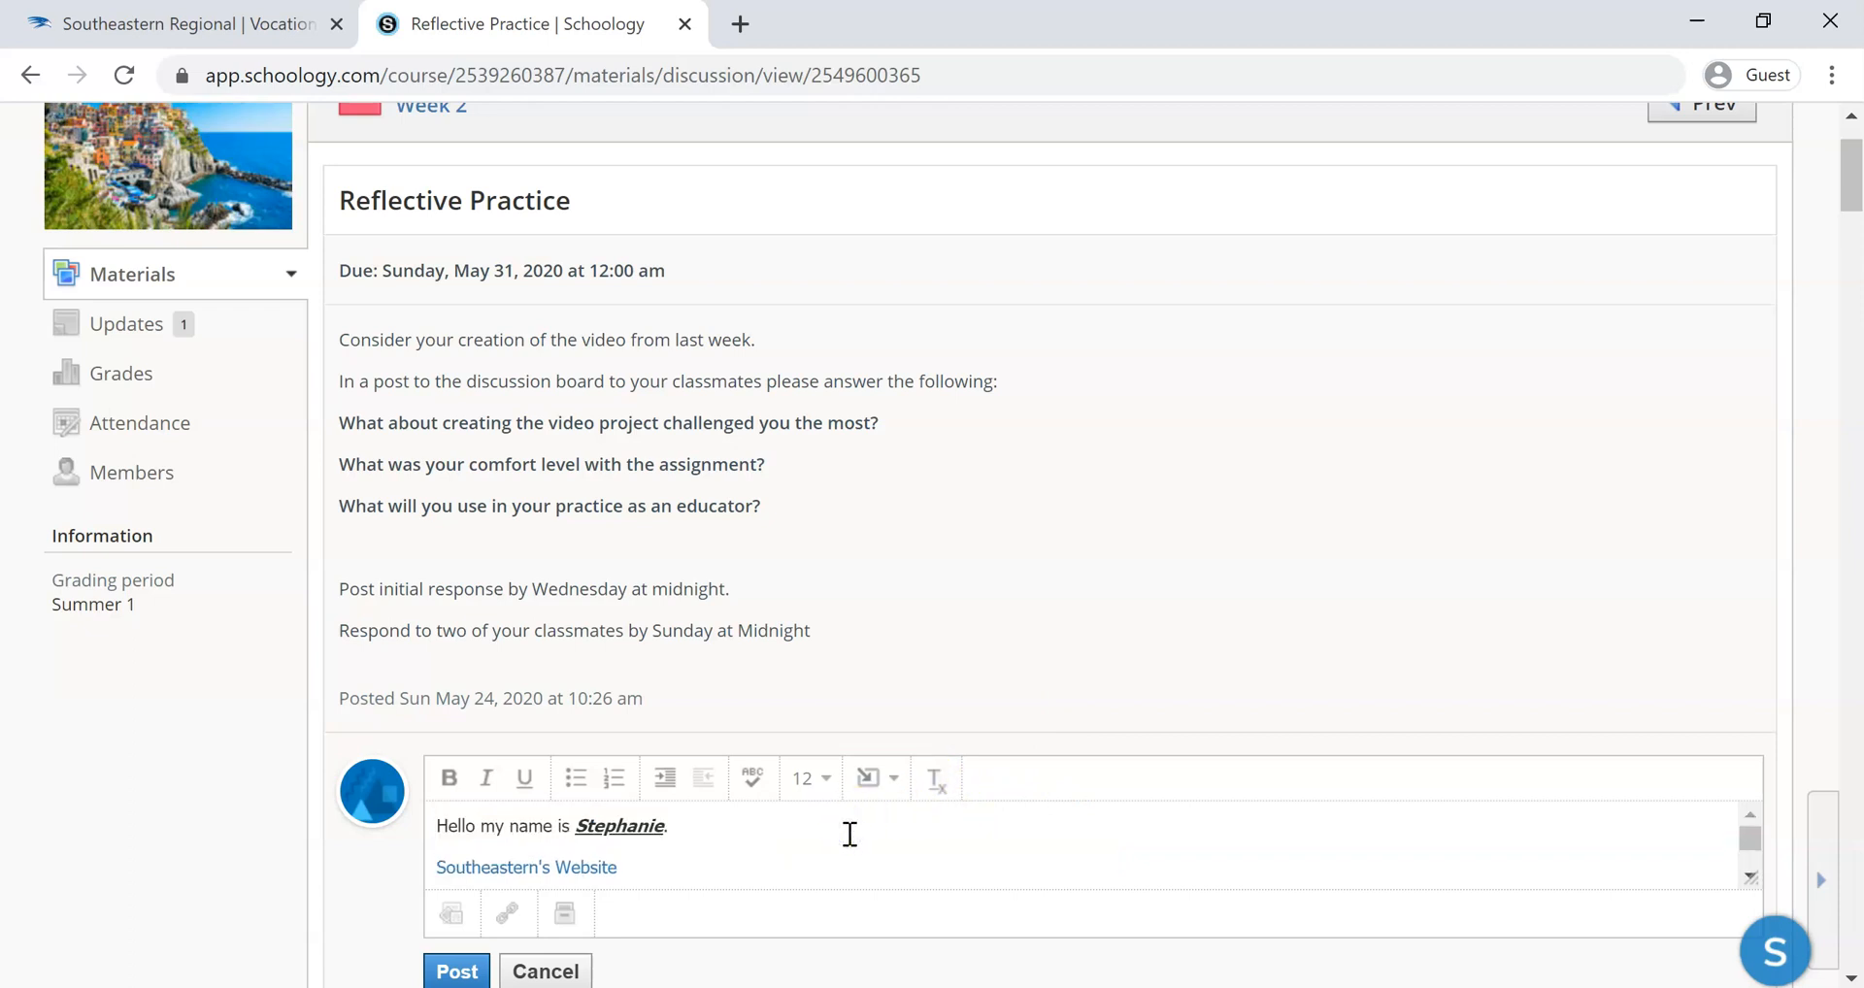
pyautogui.scroll(-1, 850, 835)
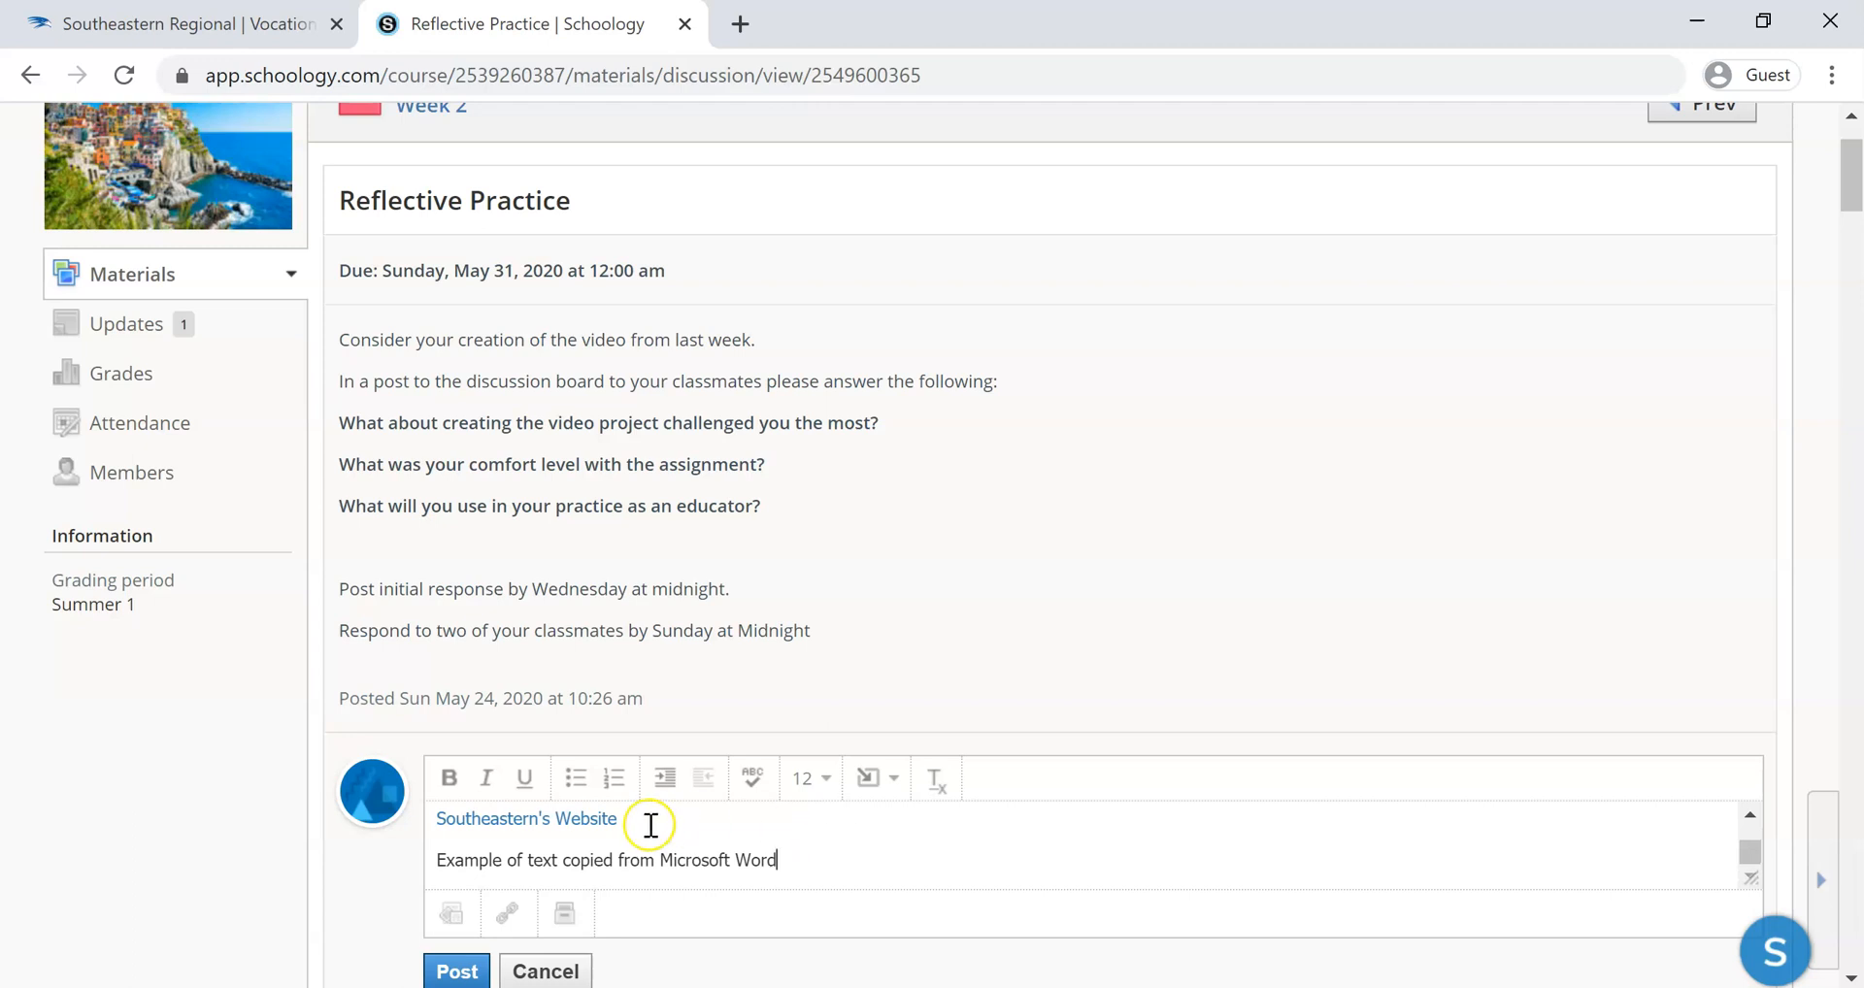
pyautogui.scroll(-1, 645, 826)
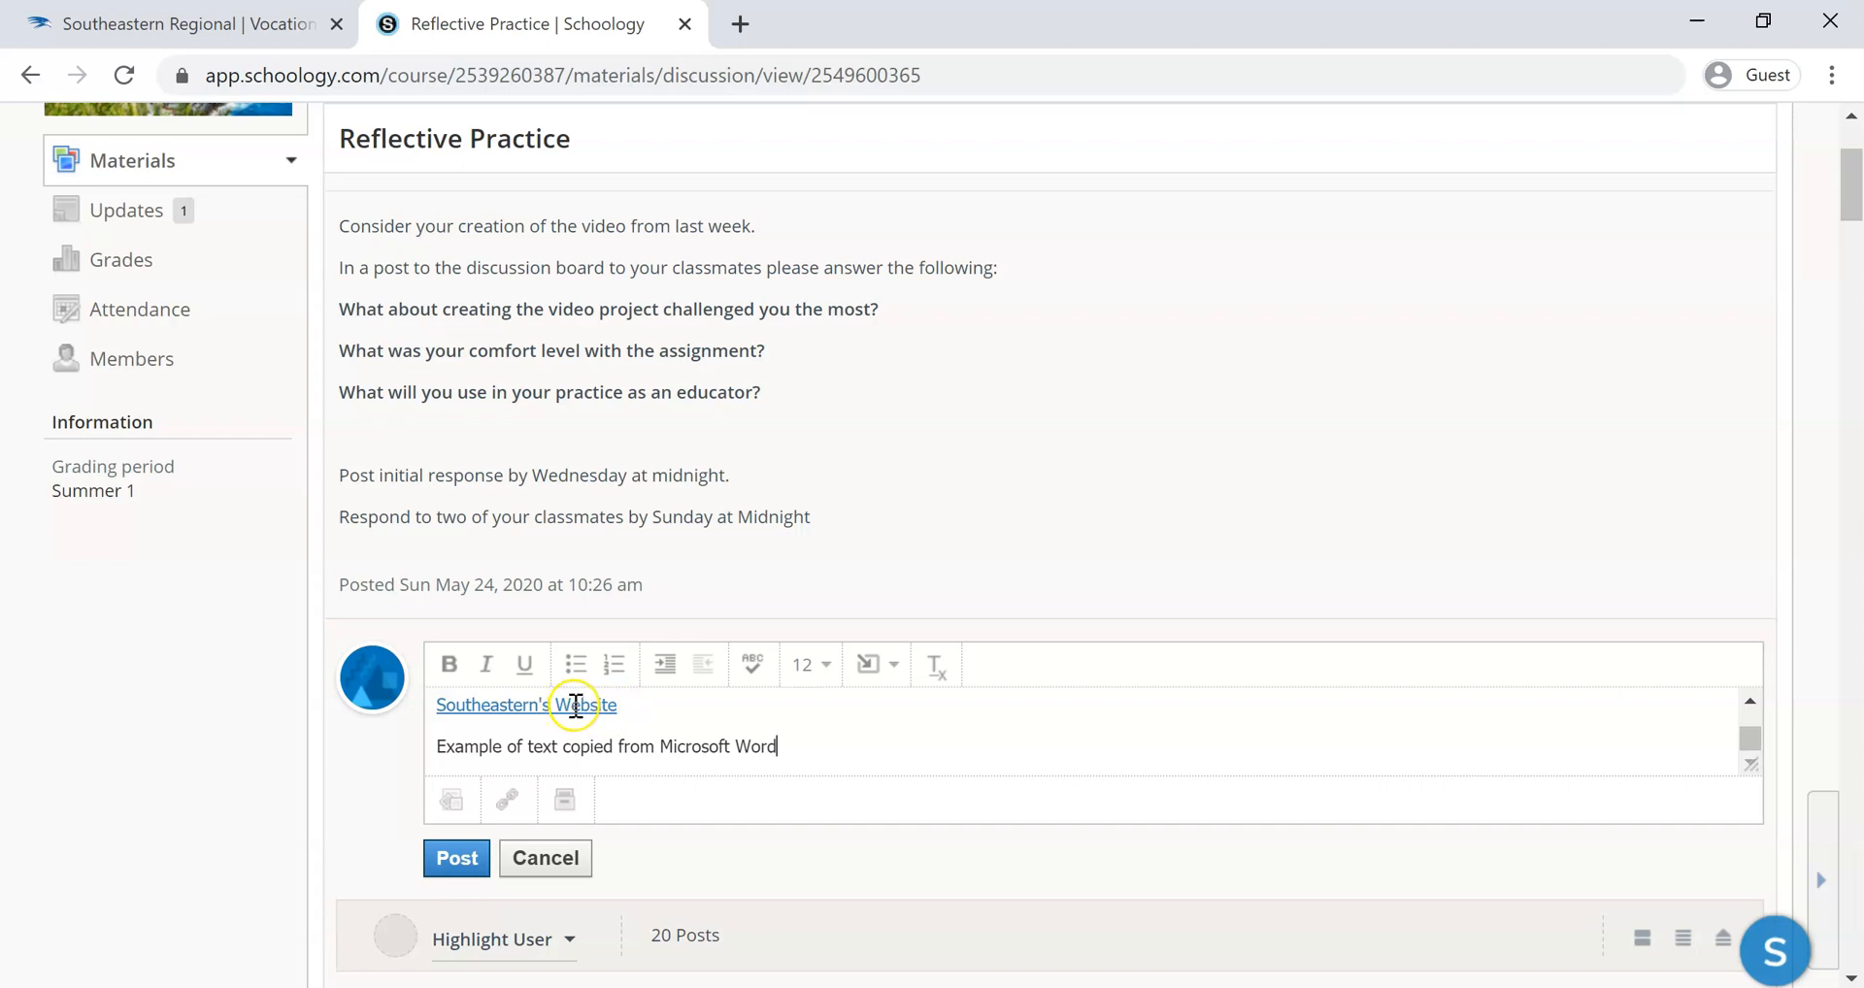
pyautogui.click(507, 798)
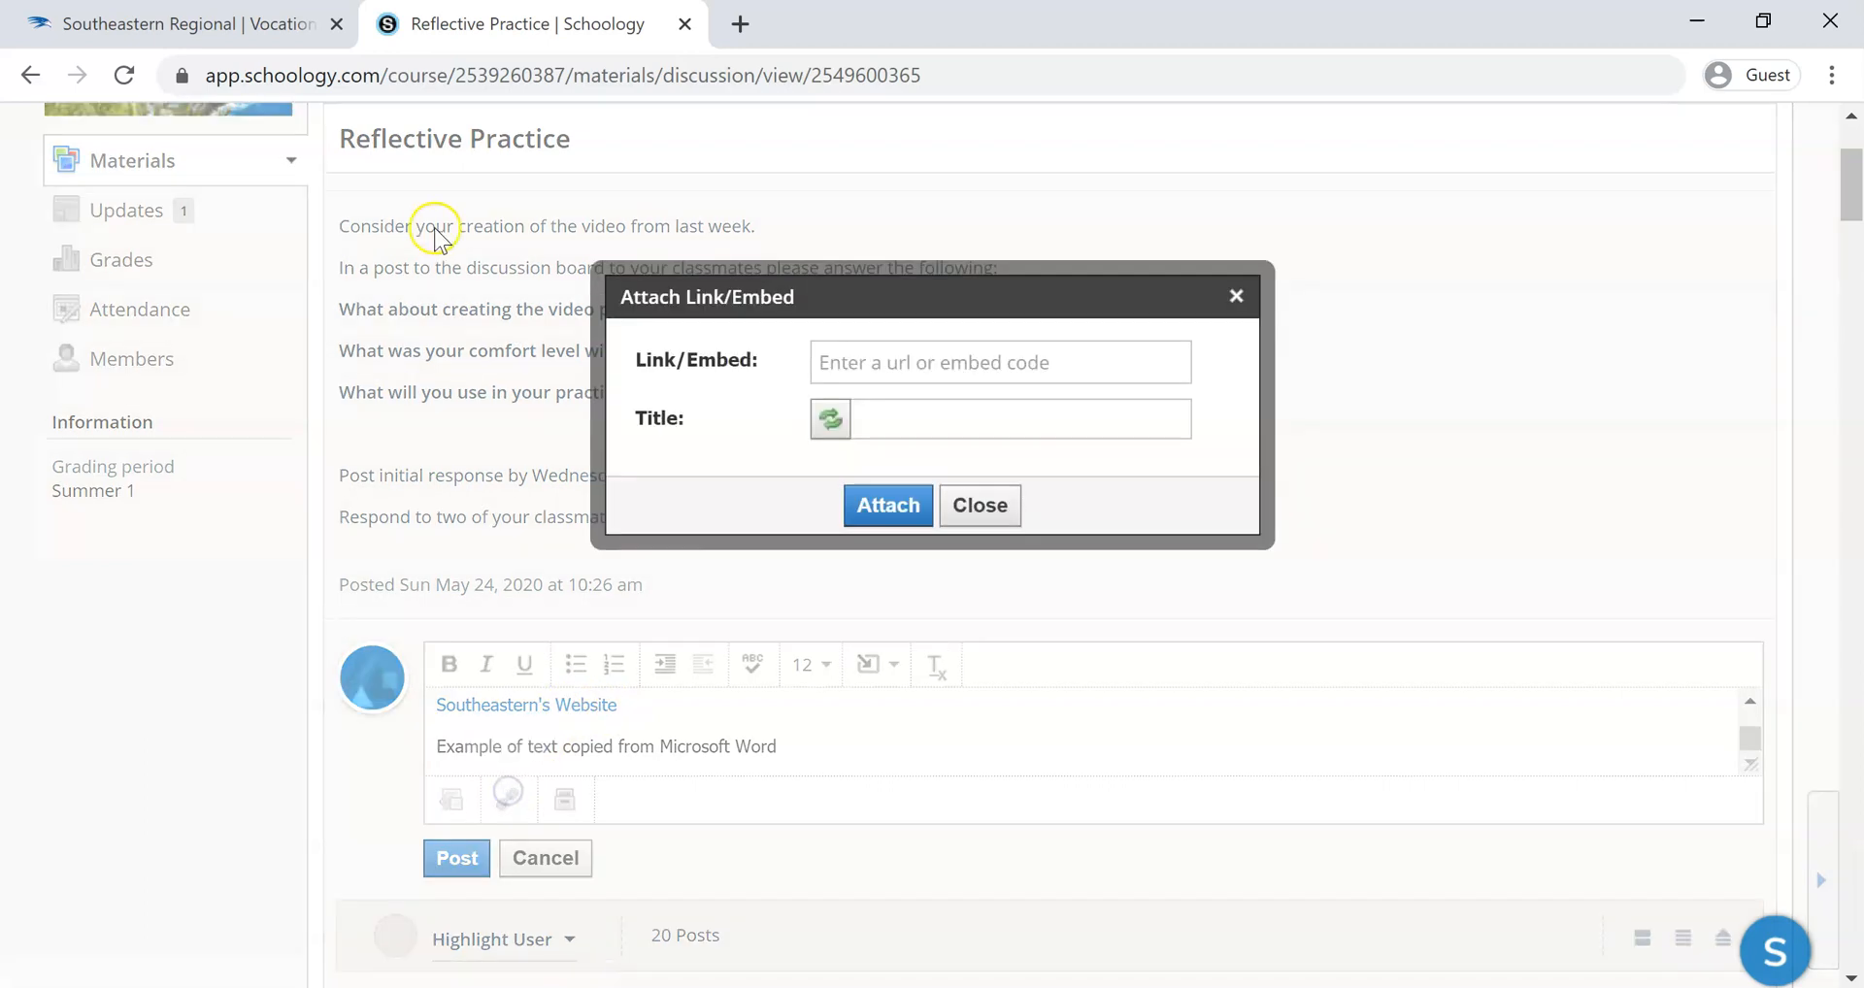
pyautogui.click(272, 32)
pyautogui.rightClick(325, 75)
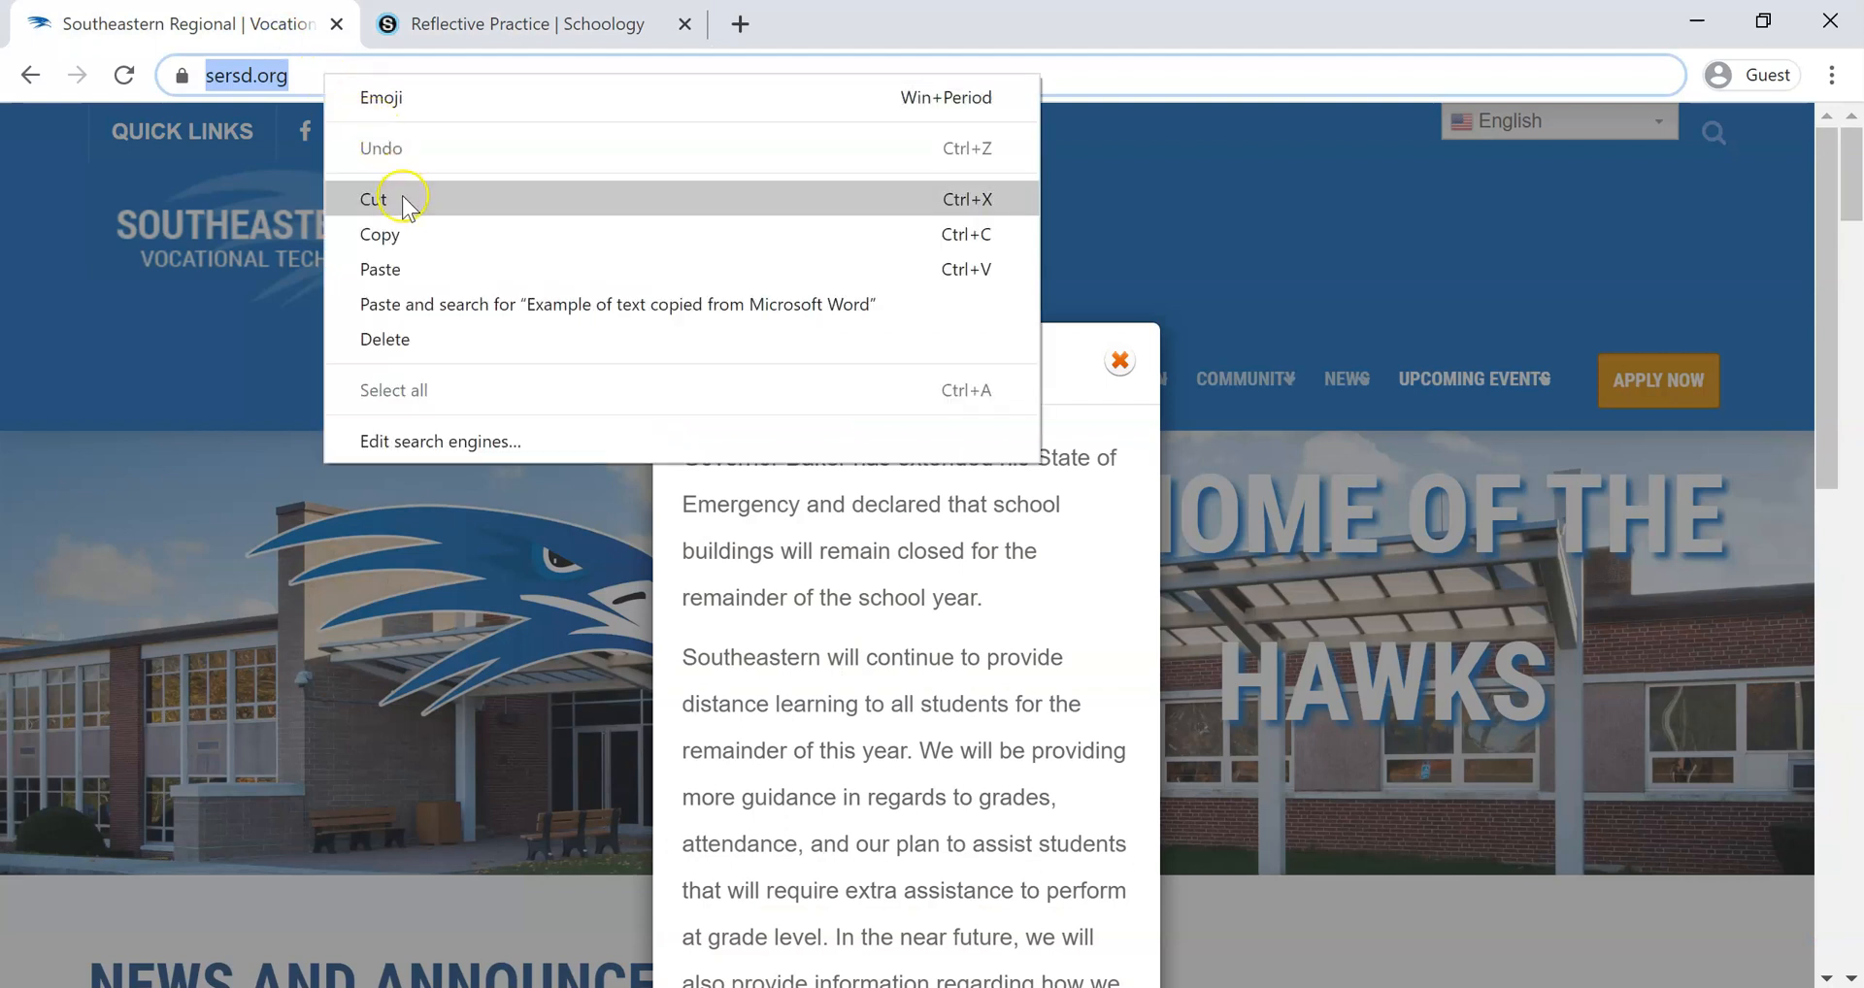
pyautogui.click(411, 236)
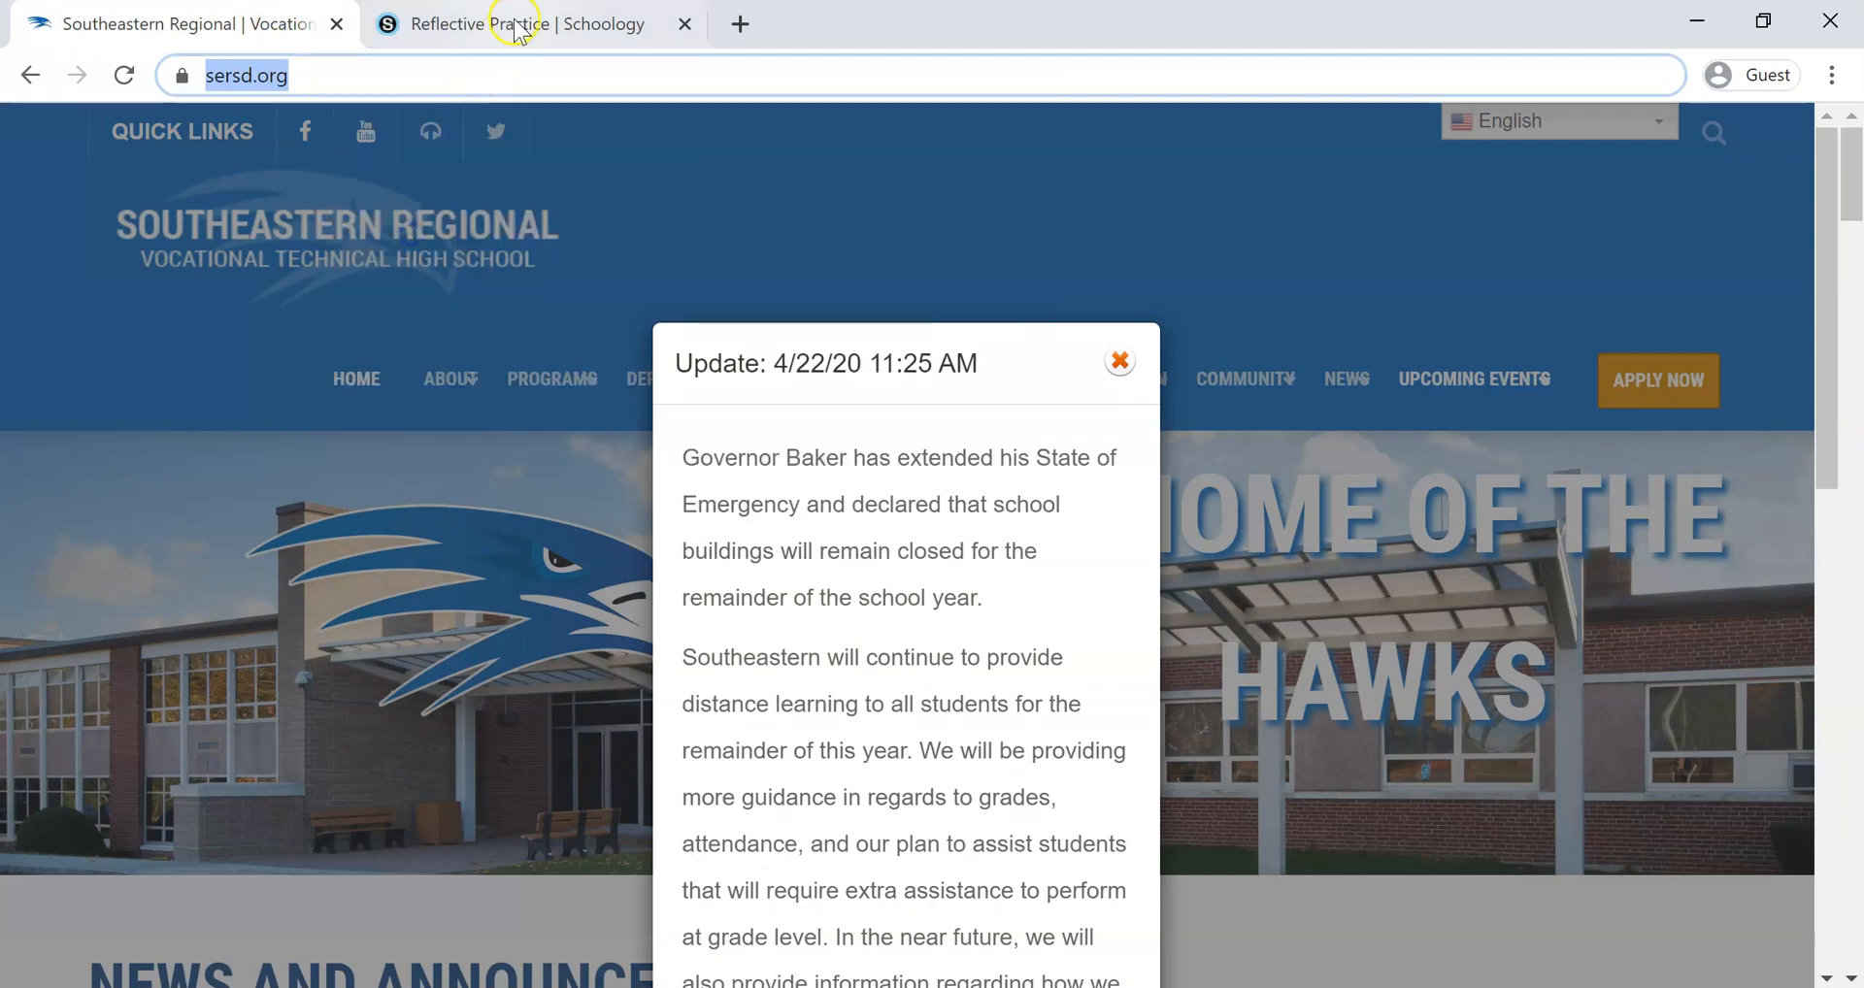
pyautogui.click(511, 21)
pyautogui.click(838, 365)
pyautogui.rightClick(837, 365)
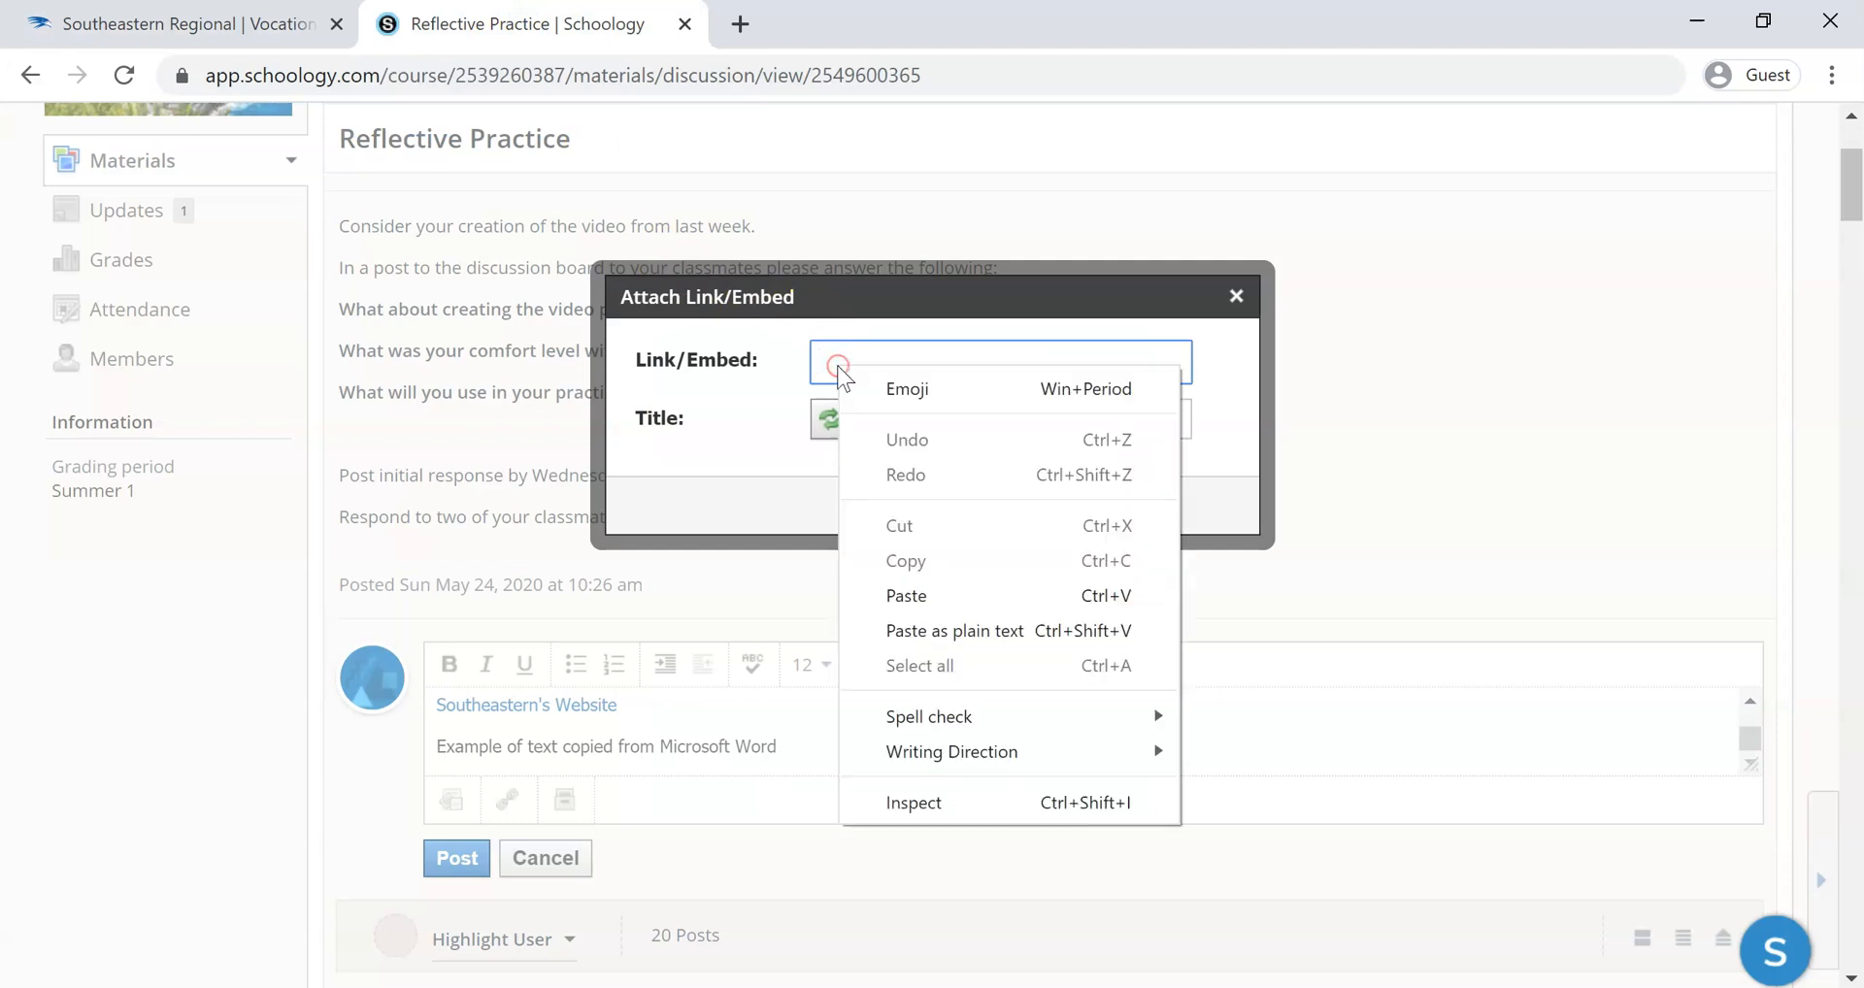
pyautogui.click(929, 595)
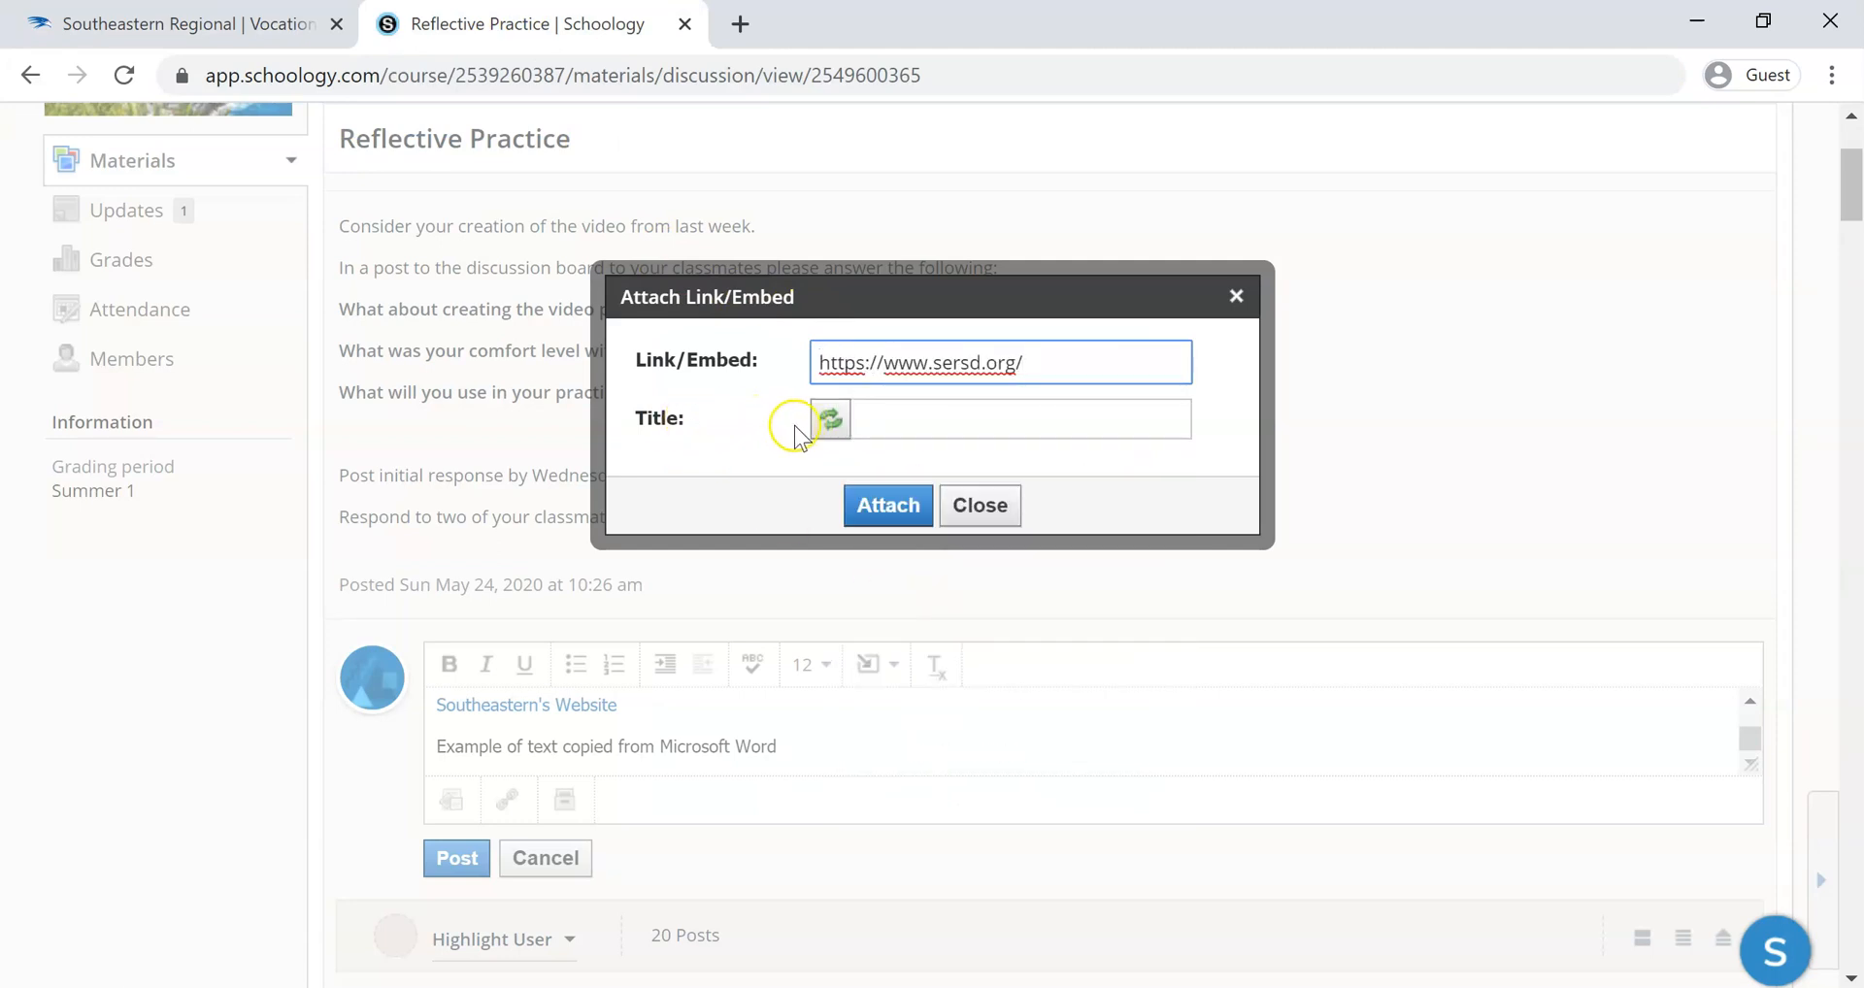
# Fetch the link's title automatically, remove the vertical bar after "Southeastern Regional", and attach the link to the comment
pyautogui.click(824, 425)
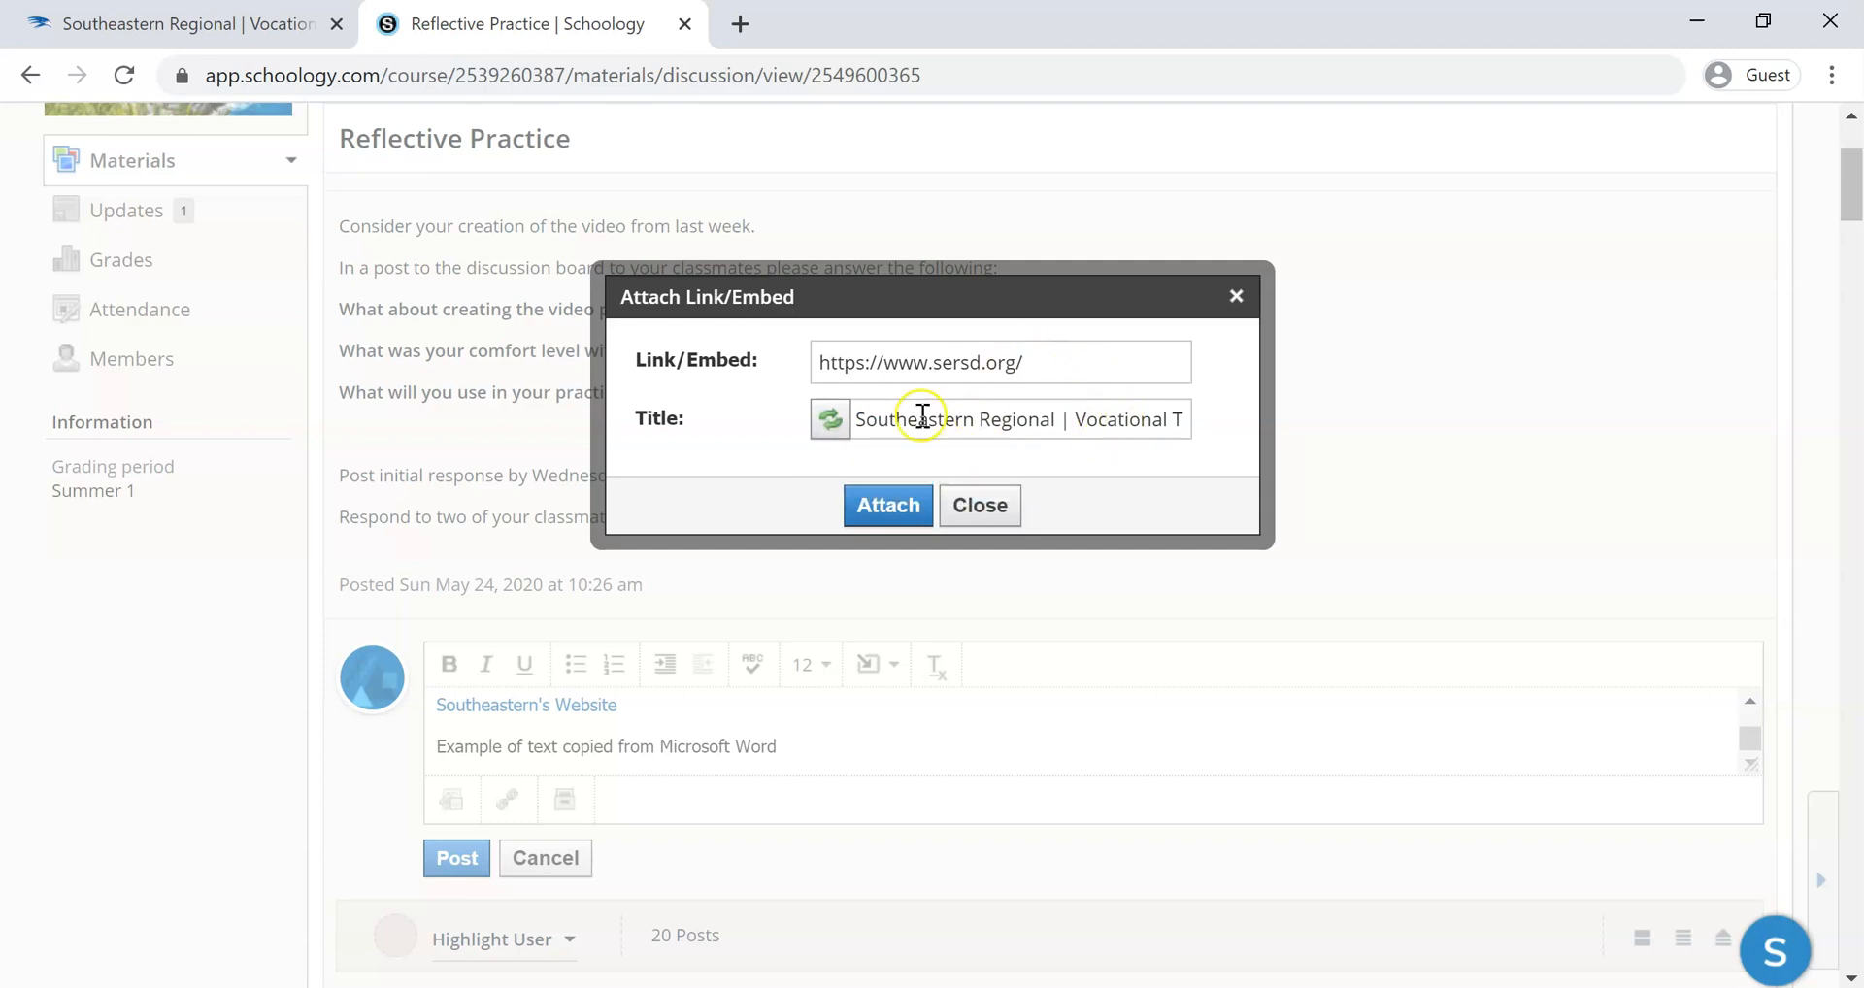
pyautogui.click(1073, 420)
pyautogui.press('BackSpace')
pyautogui.press('BackSpace')
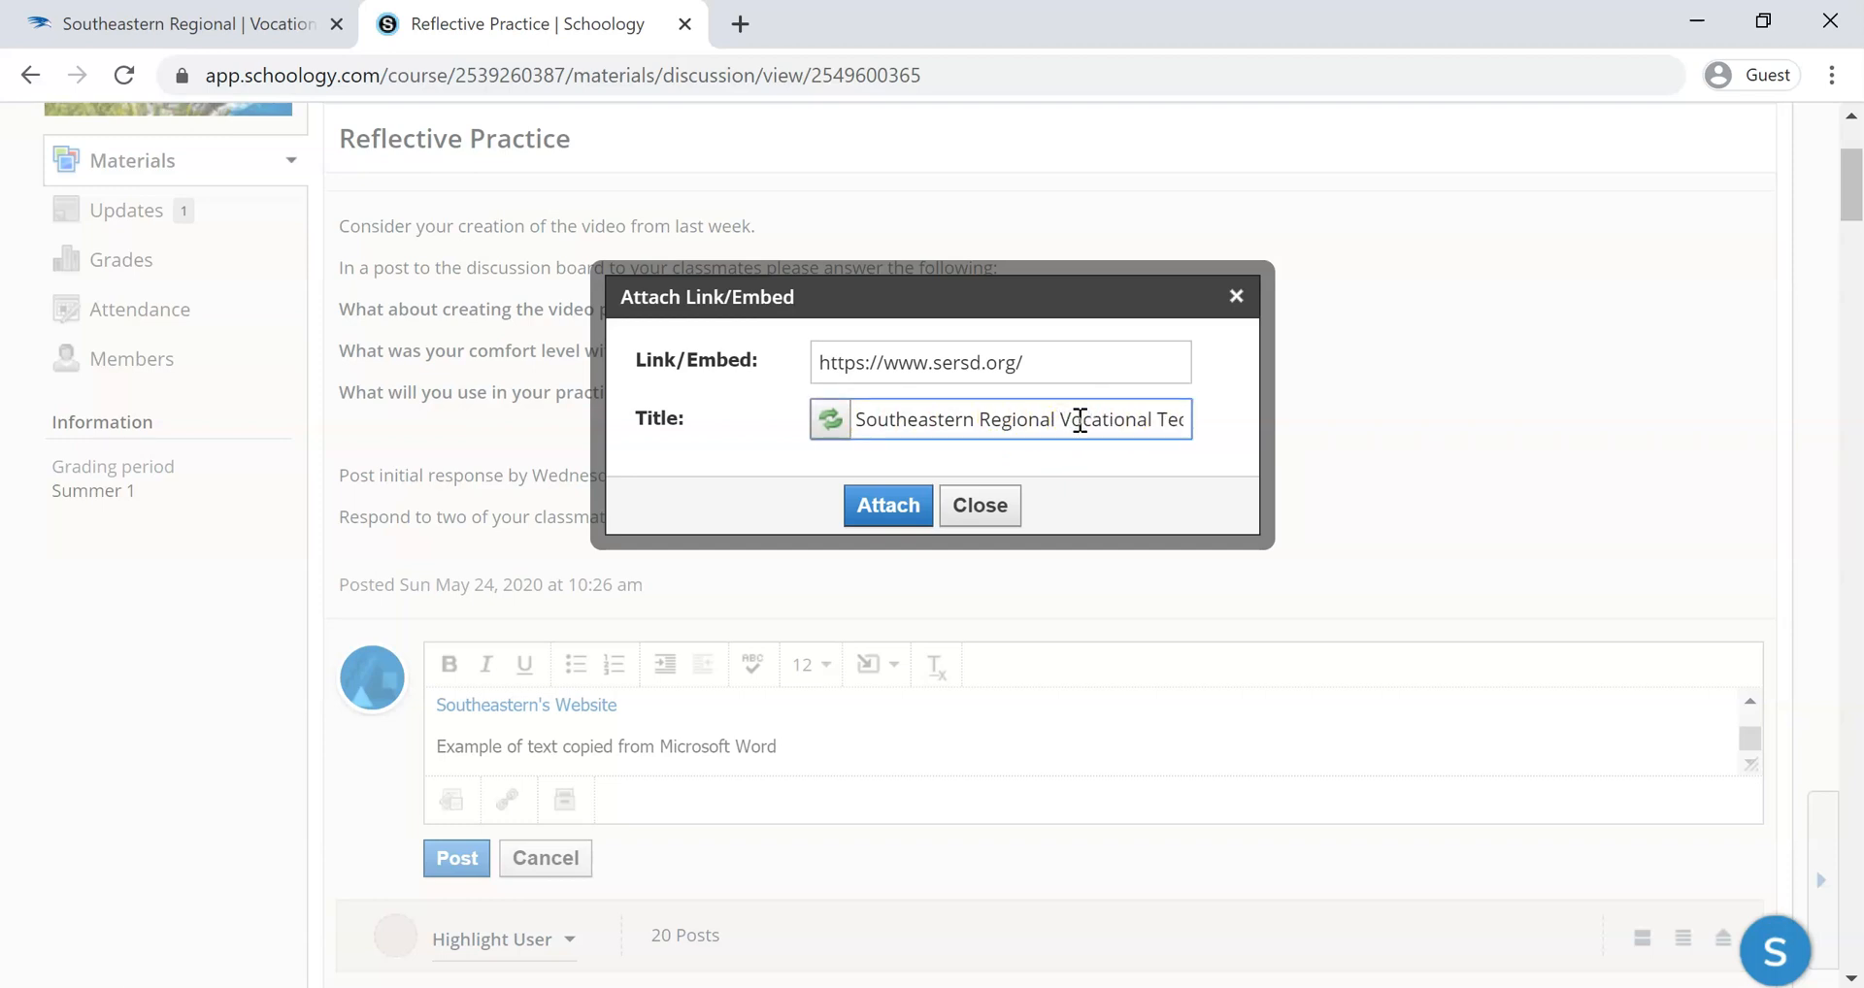
pyautogui.click(886, 506)
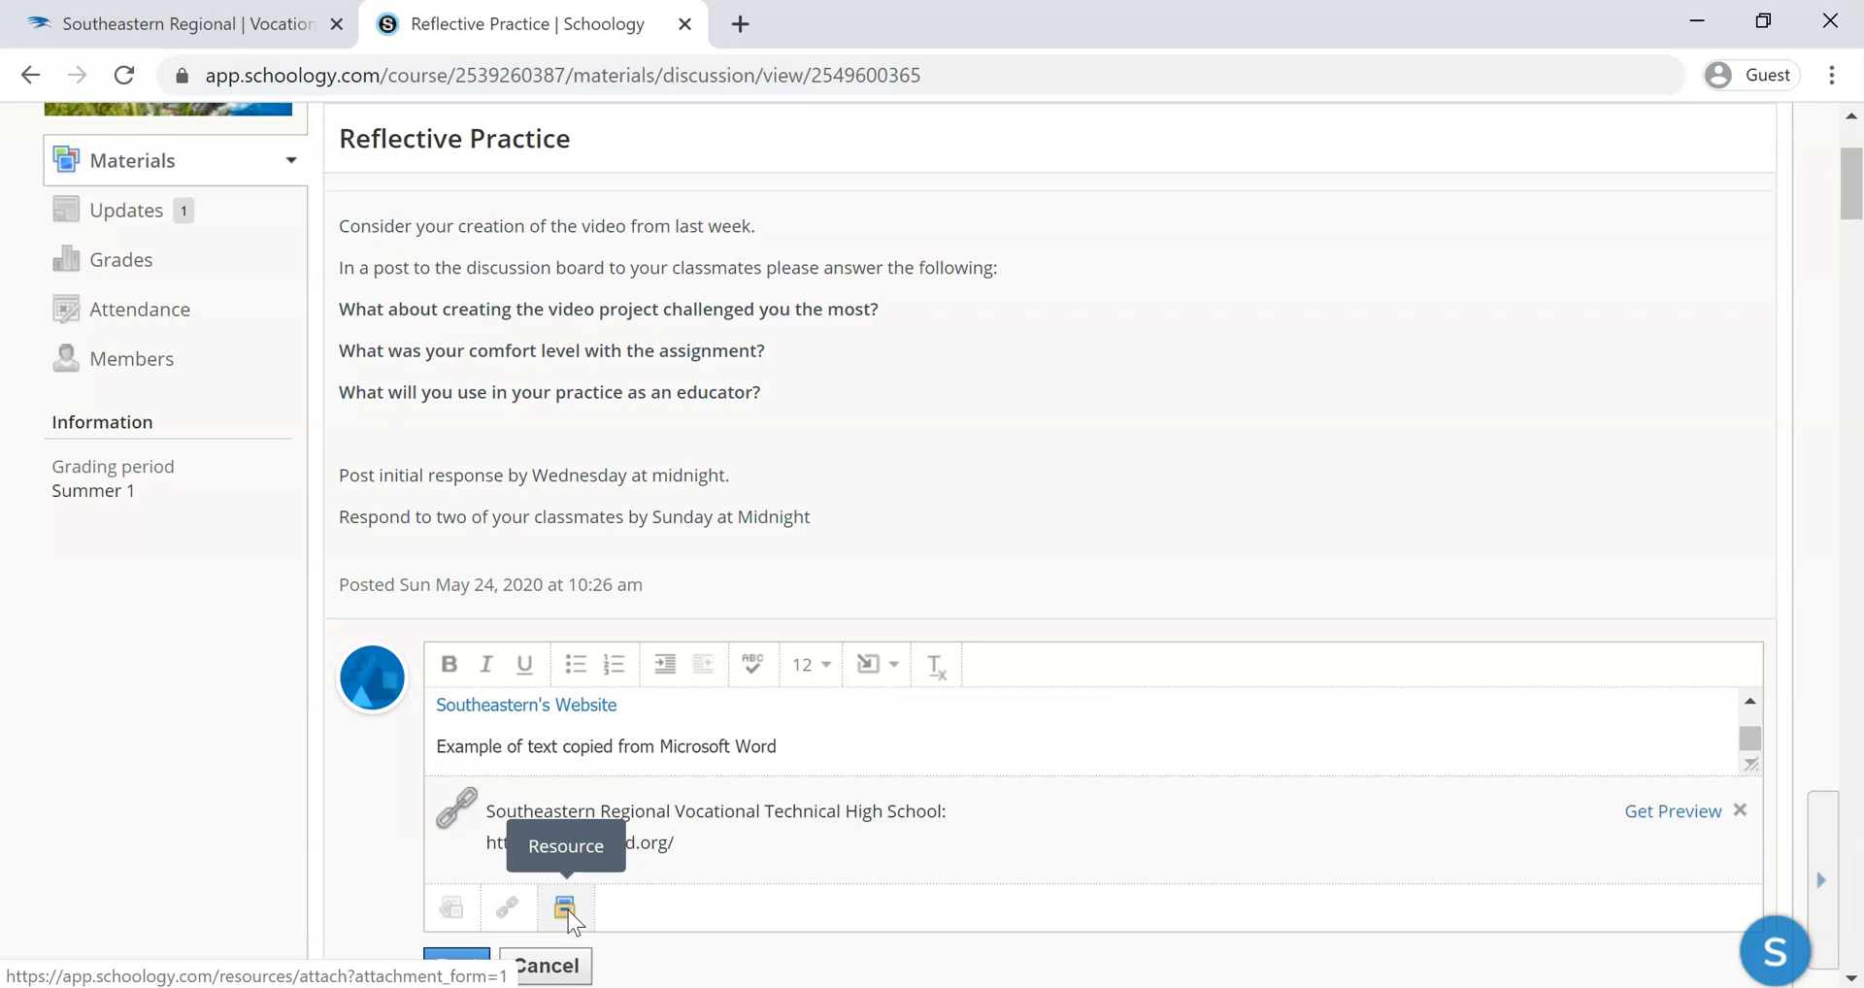
# Check over the comment and post it to the Reflective Practice discussion
pyautogui.scroll(2, 762, 766)
pyautogui.scroll(-2, 762, 772)
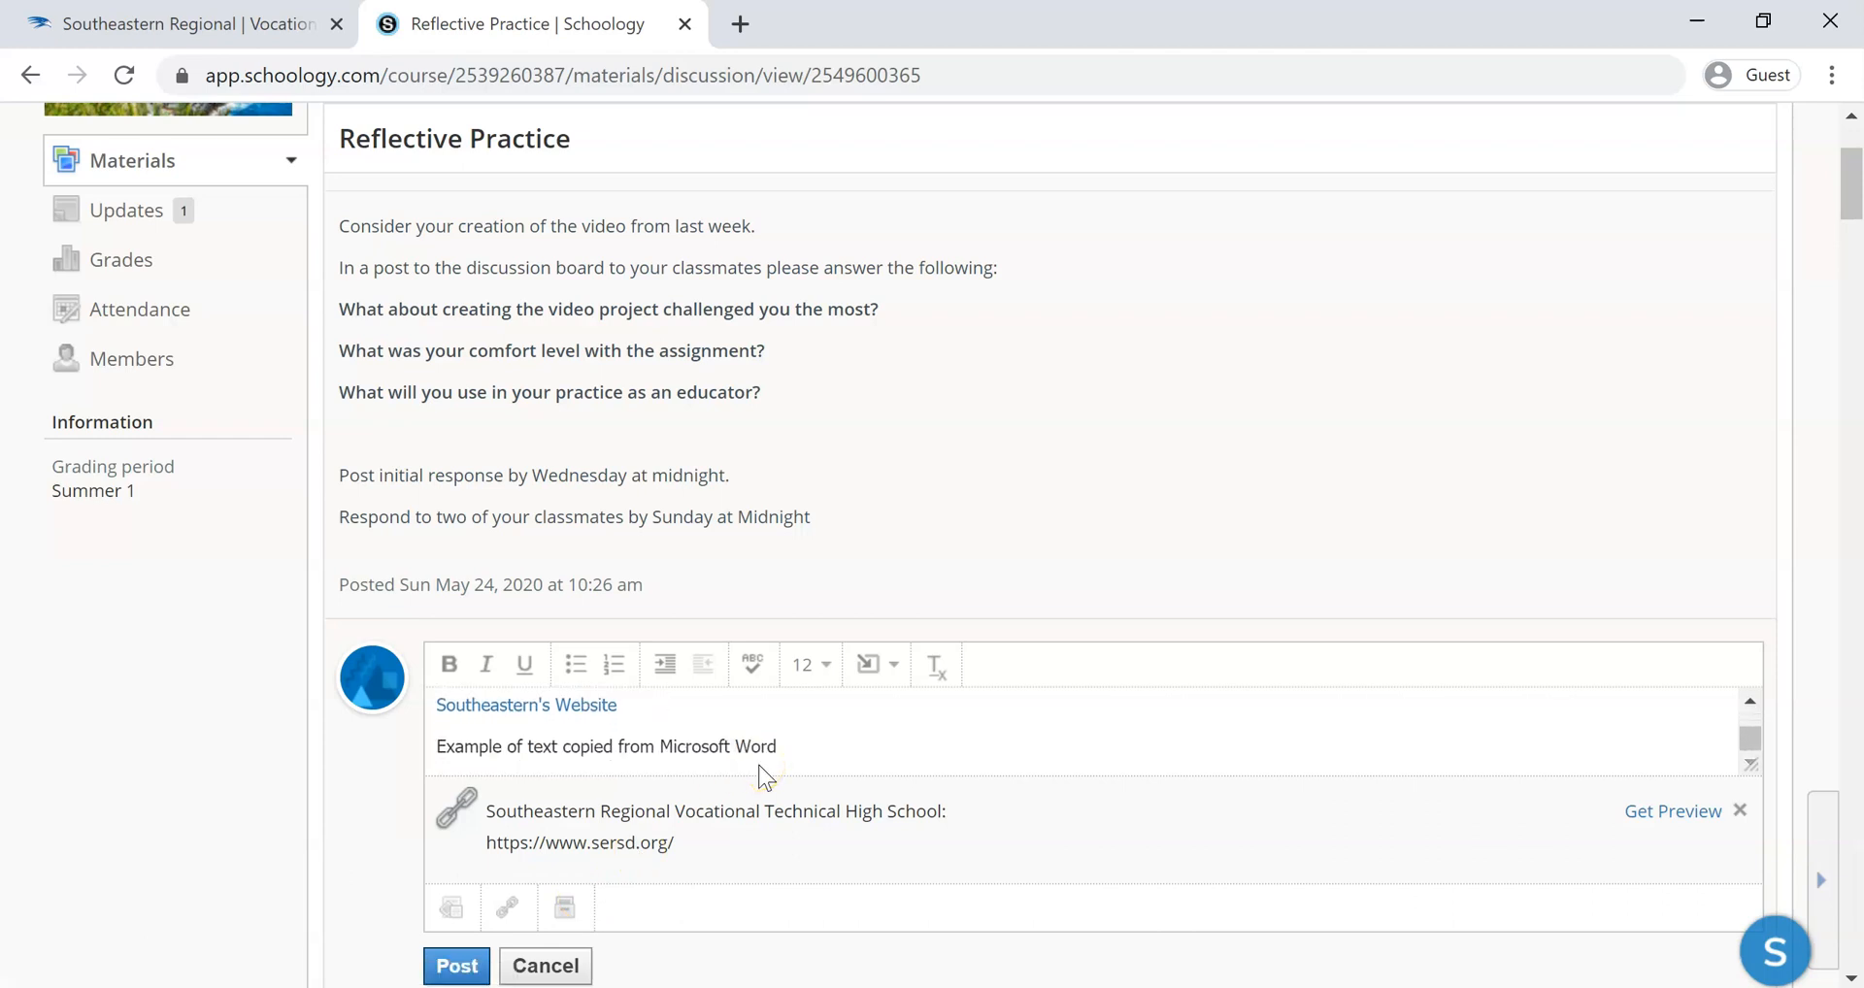
pyautogui.click(457, 967)
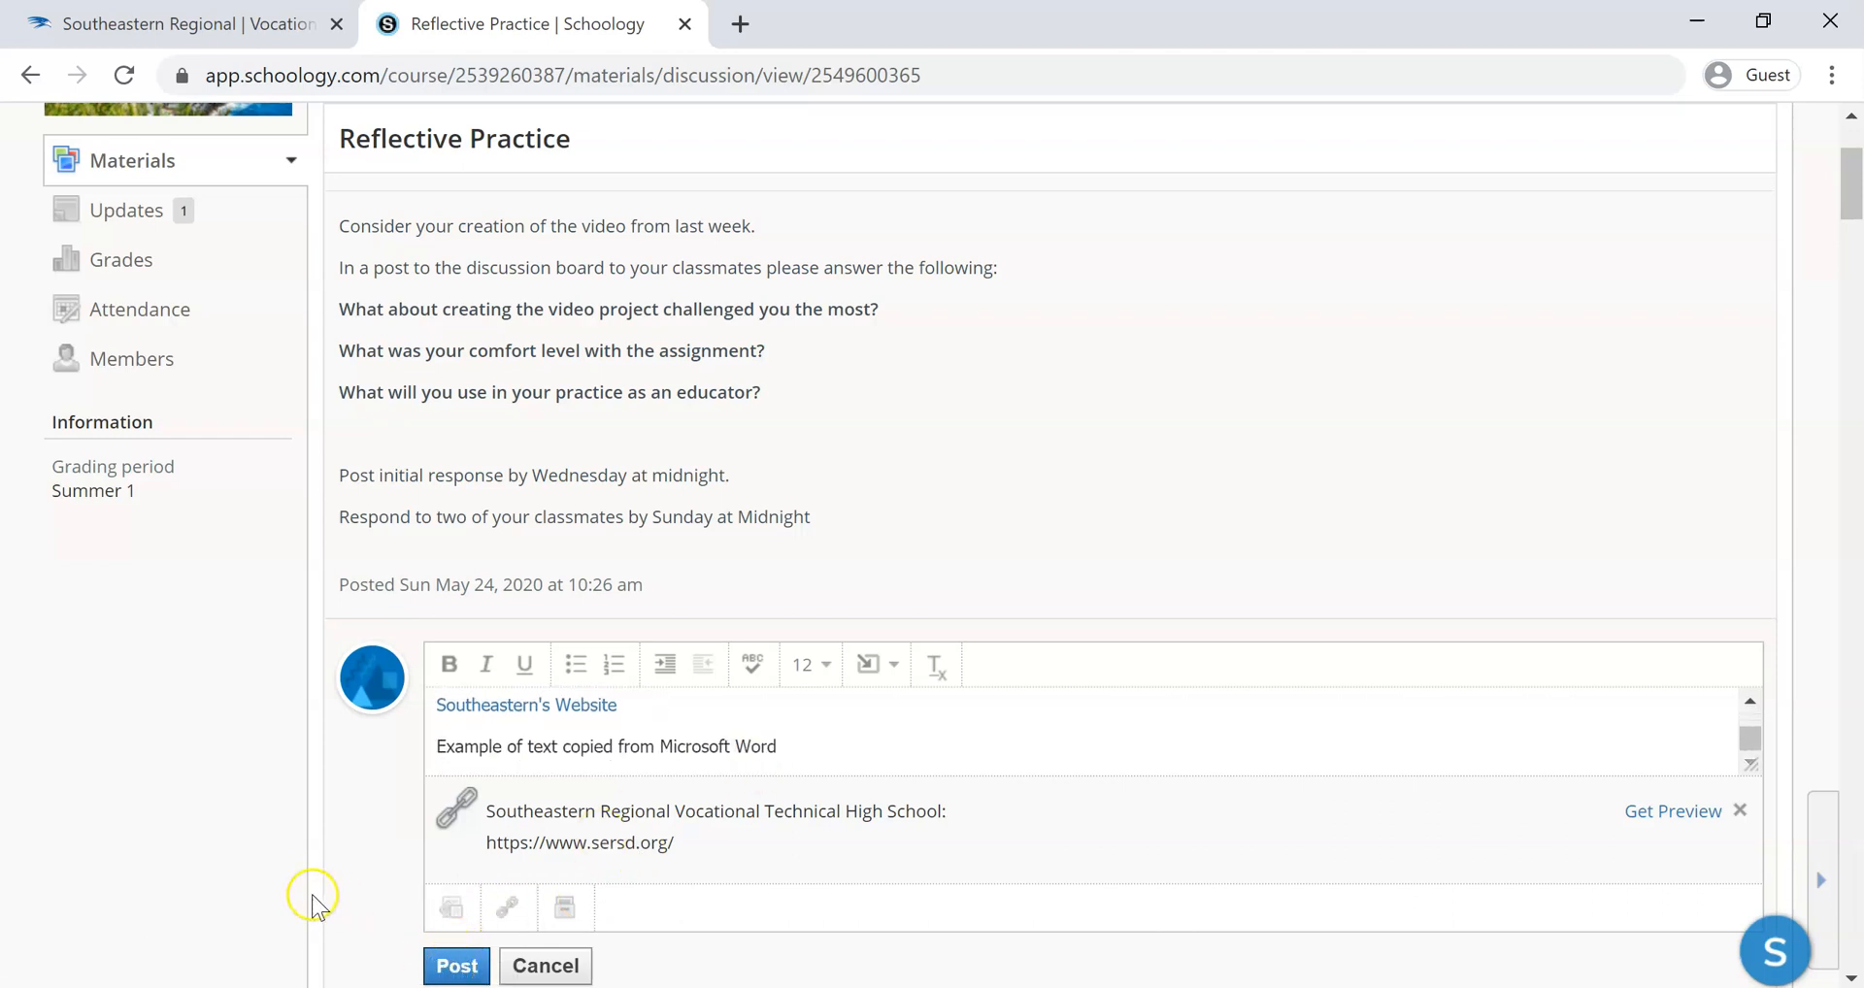